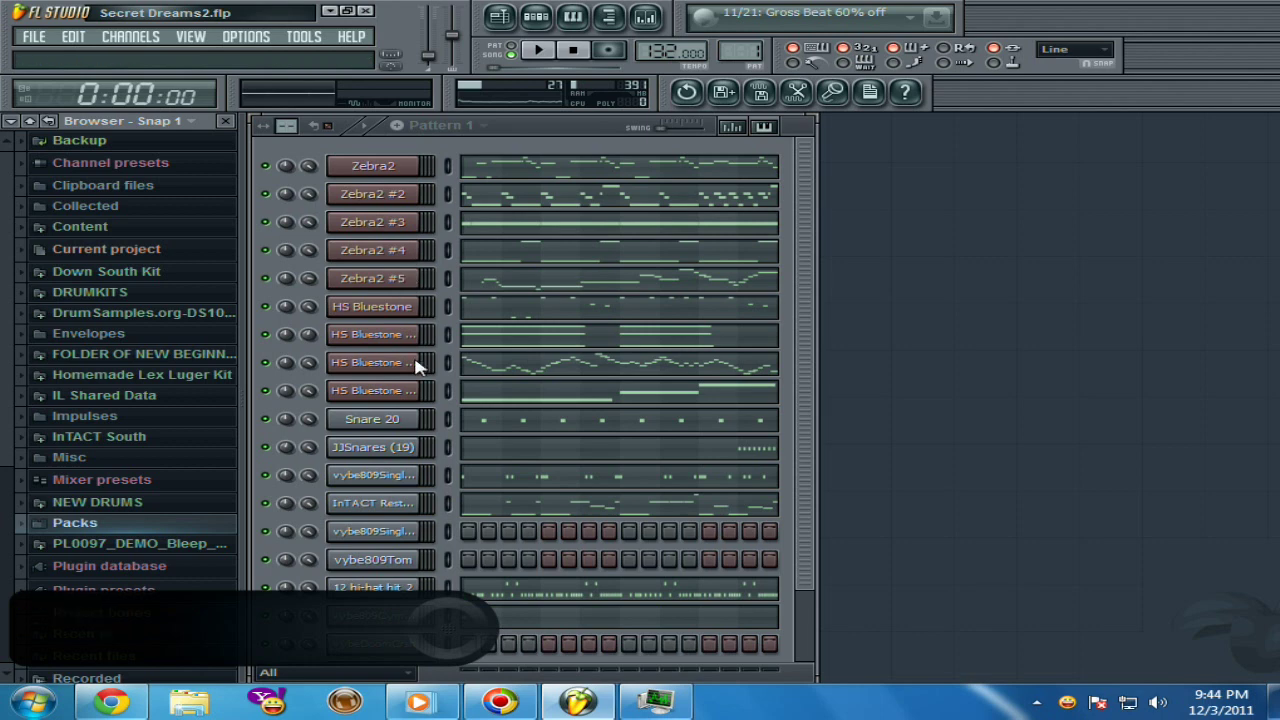
# Step: Scroll the Secret Dreams2 channel rack down and back up to review its channels
pyautogui.scroll(-3, 810, 351)
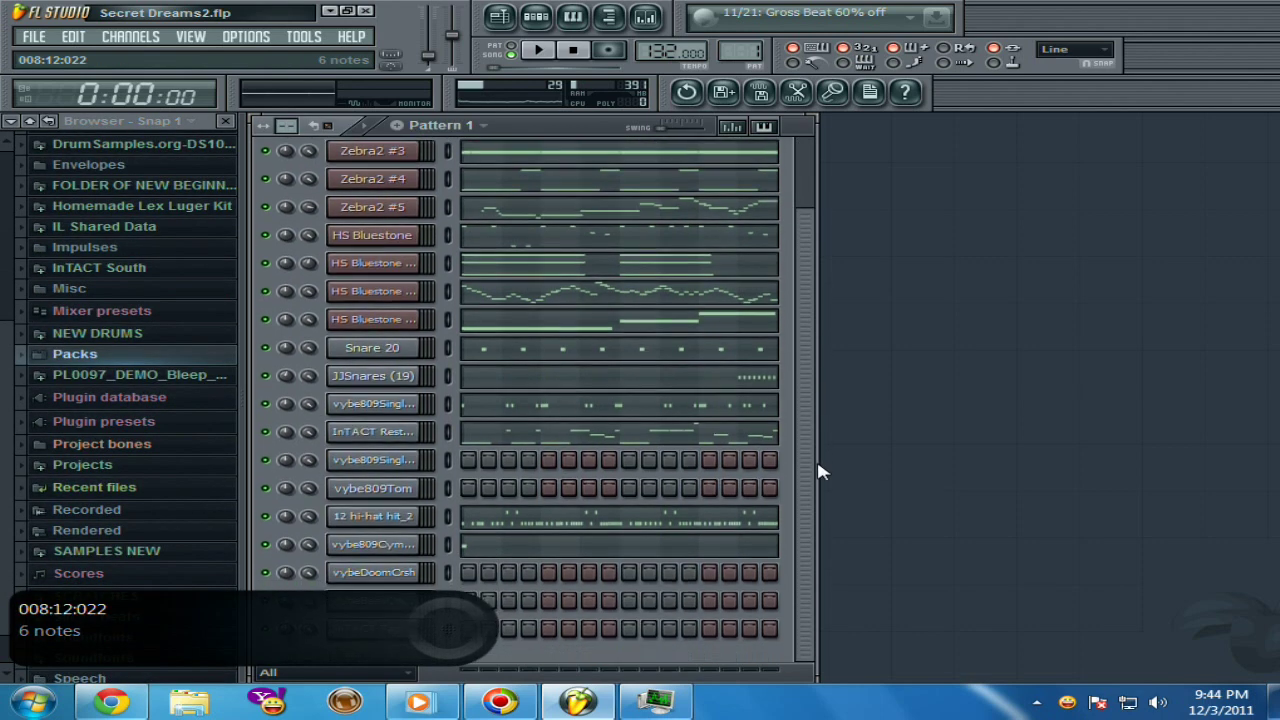
pyautogui.scroll(3, 810, 351)
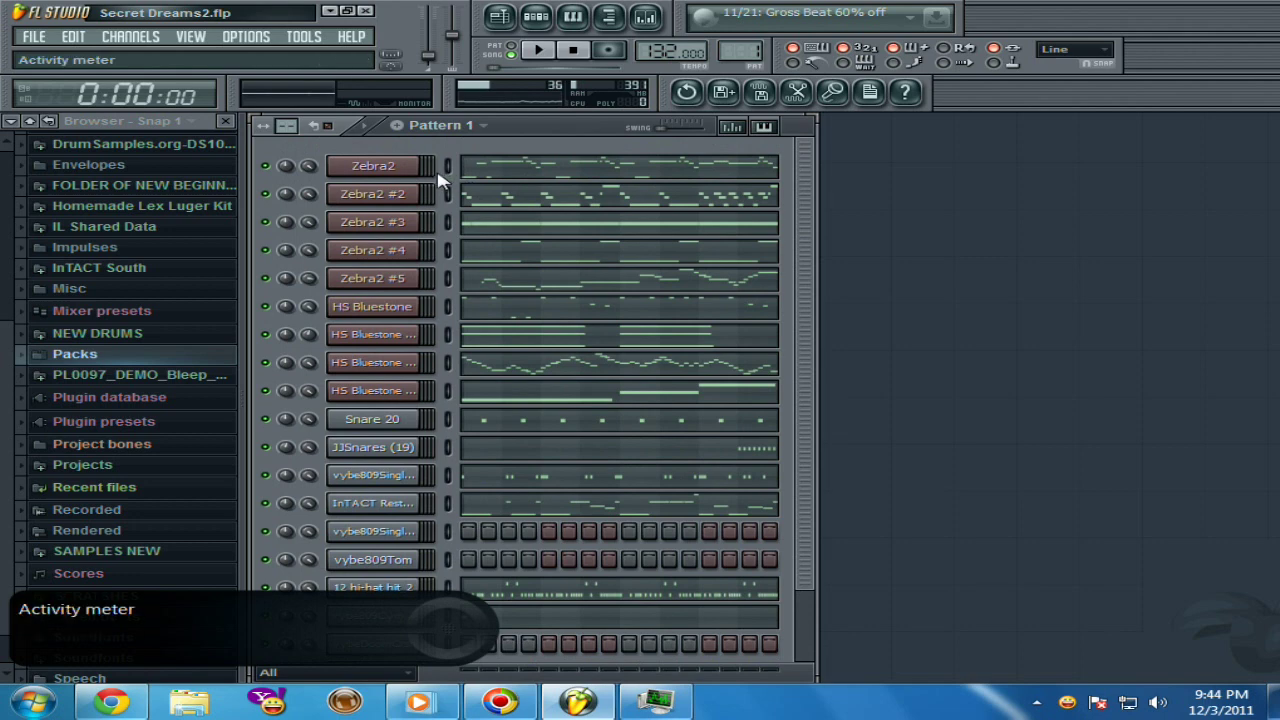
# Step: Check the Zebra2 channel's settings and the mixer track it routes to
pyautogui.click(20, 44)
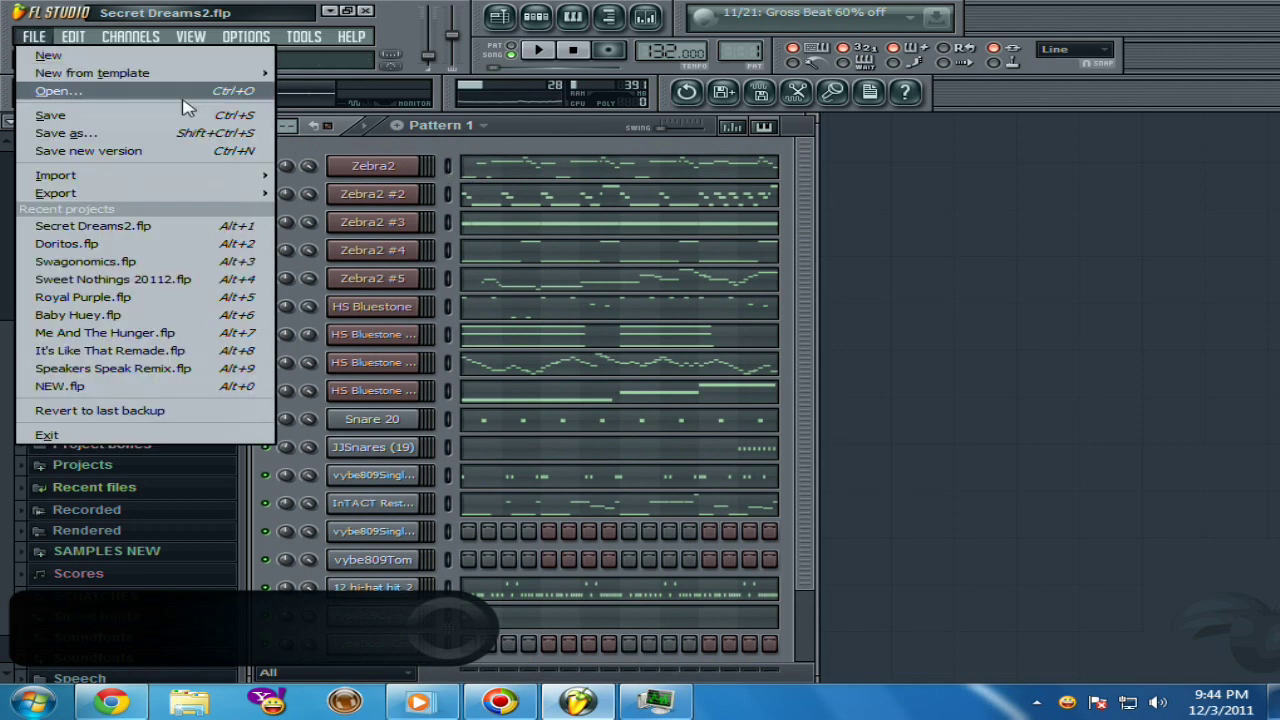
pyautogui.click(380, 157)
pyautogui.click(370, 168)
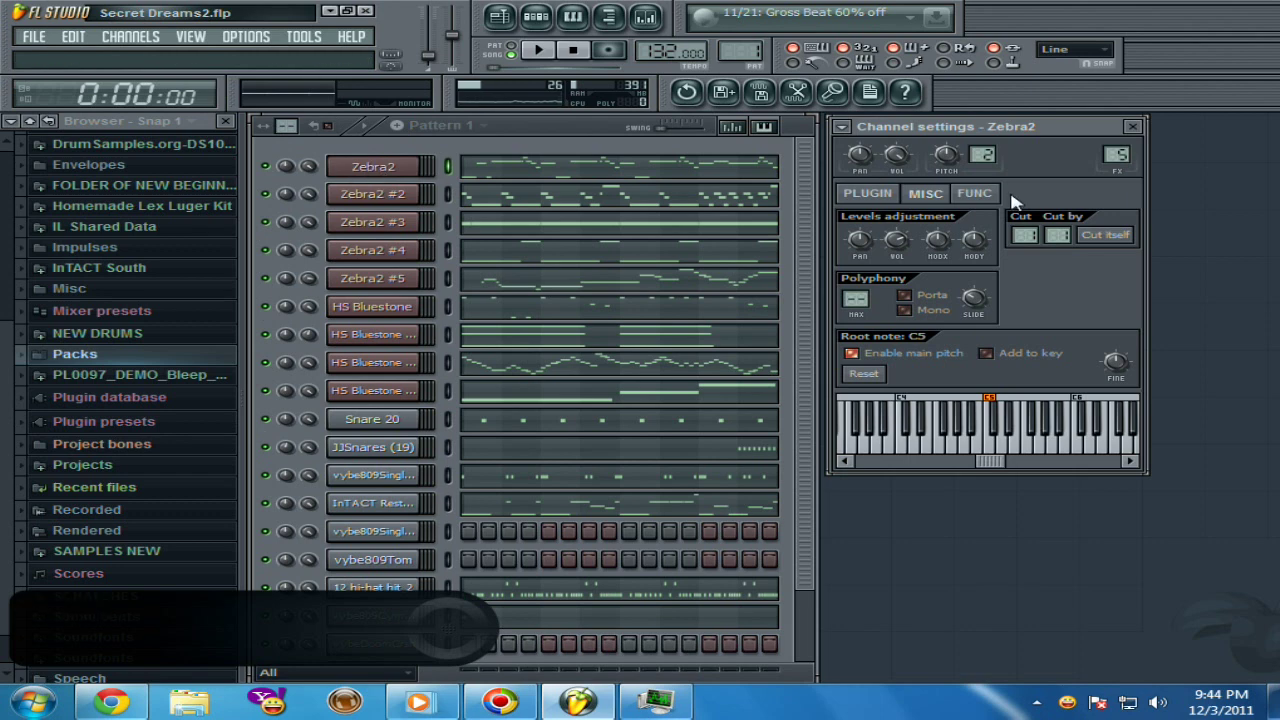
pyautogui.doubleClick(447, 167)
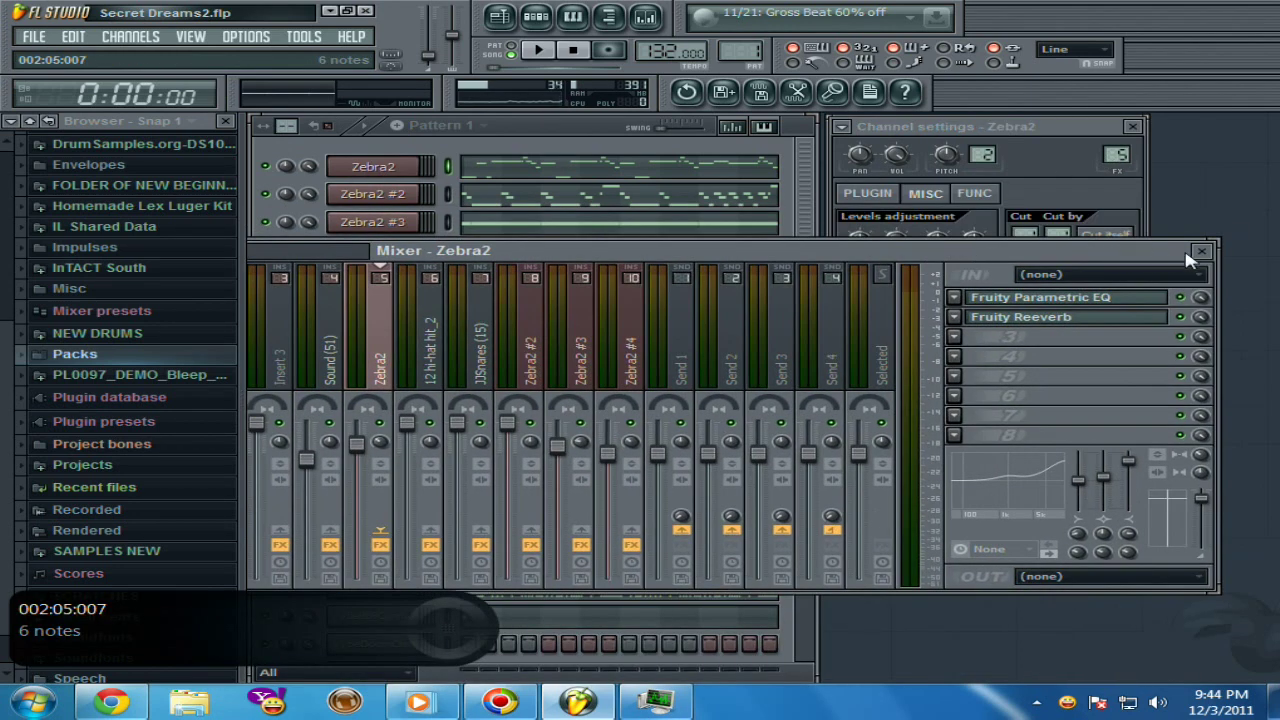
pyautogui.click(1190, 253)
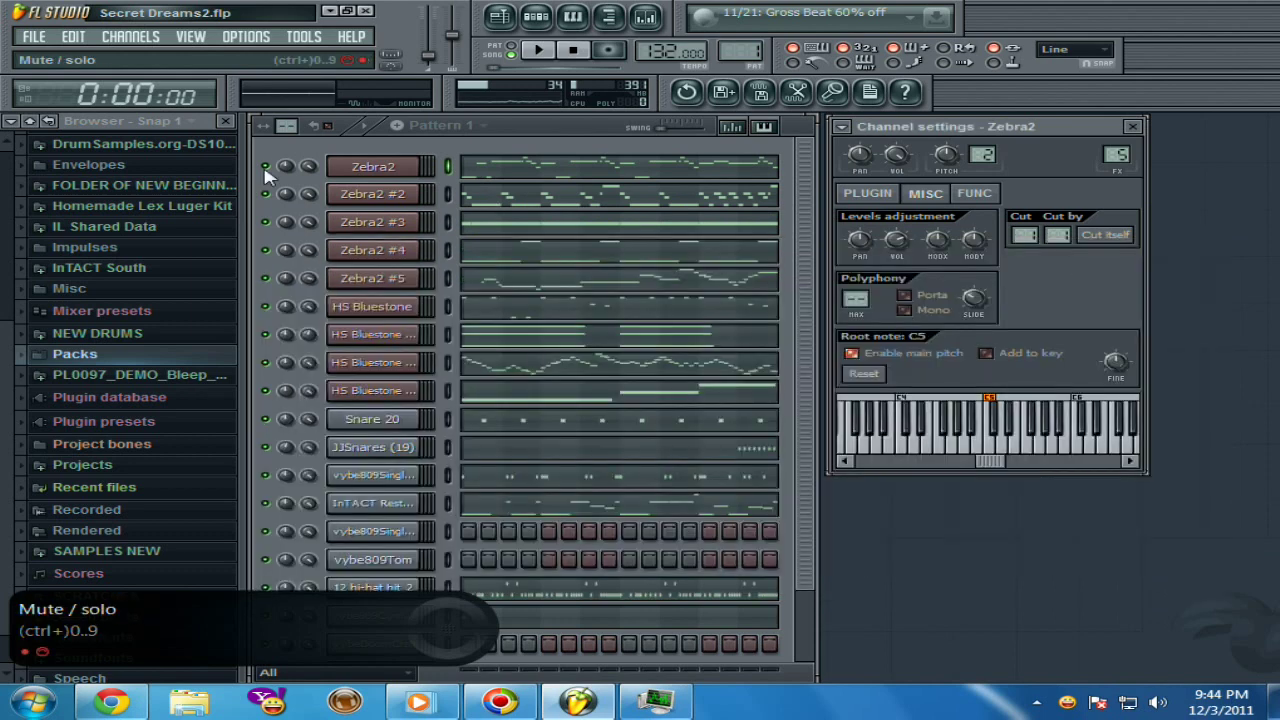
# Step: Review the Zebra2, HS Bluestone, snare, kick and InTACT bass channels' settings and routing
pyautogui.click(372, 194)
pyautogui.click(388, 224)
pyautogui.click(388, 252)
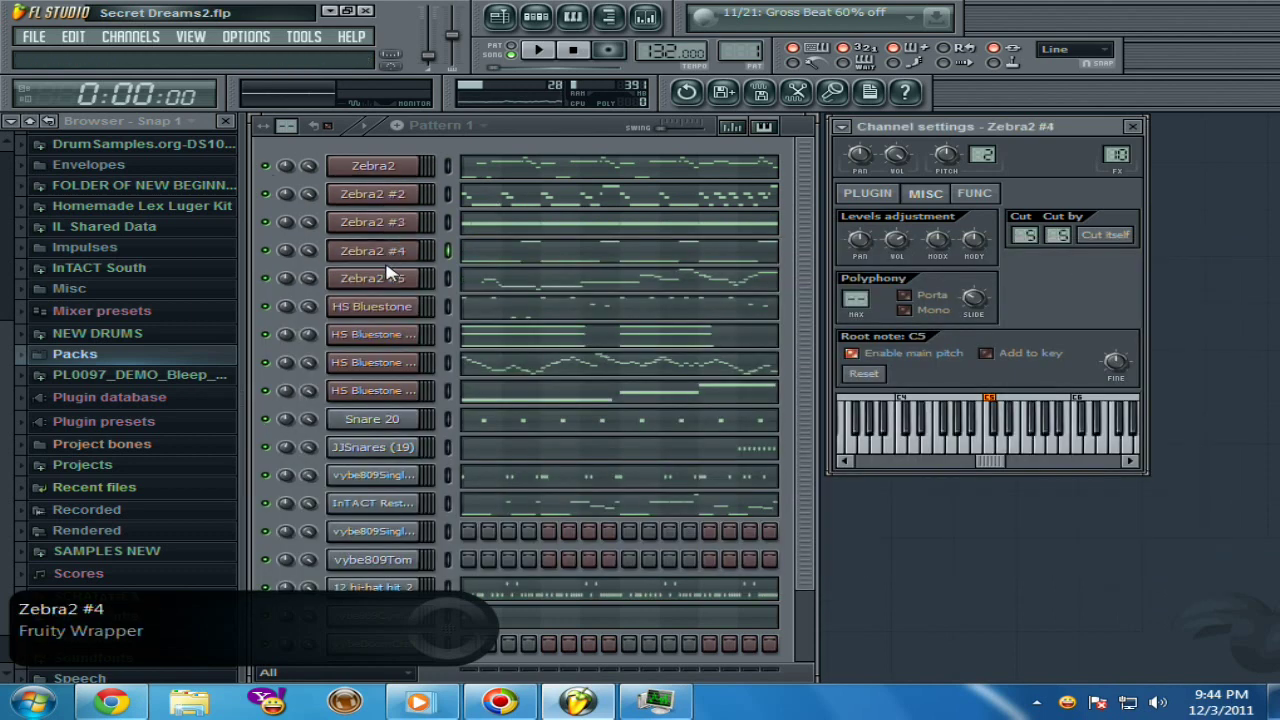
pyautogui.click(384, 279)
pyautogui.click(378, 310)
pyautogui.click(378, 334)
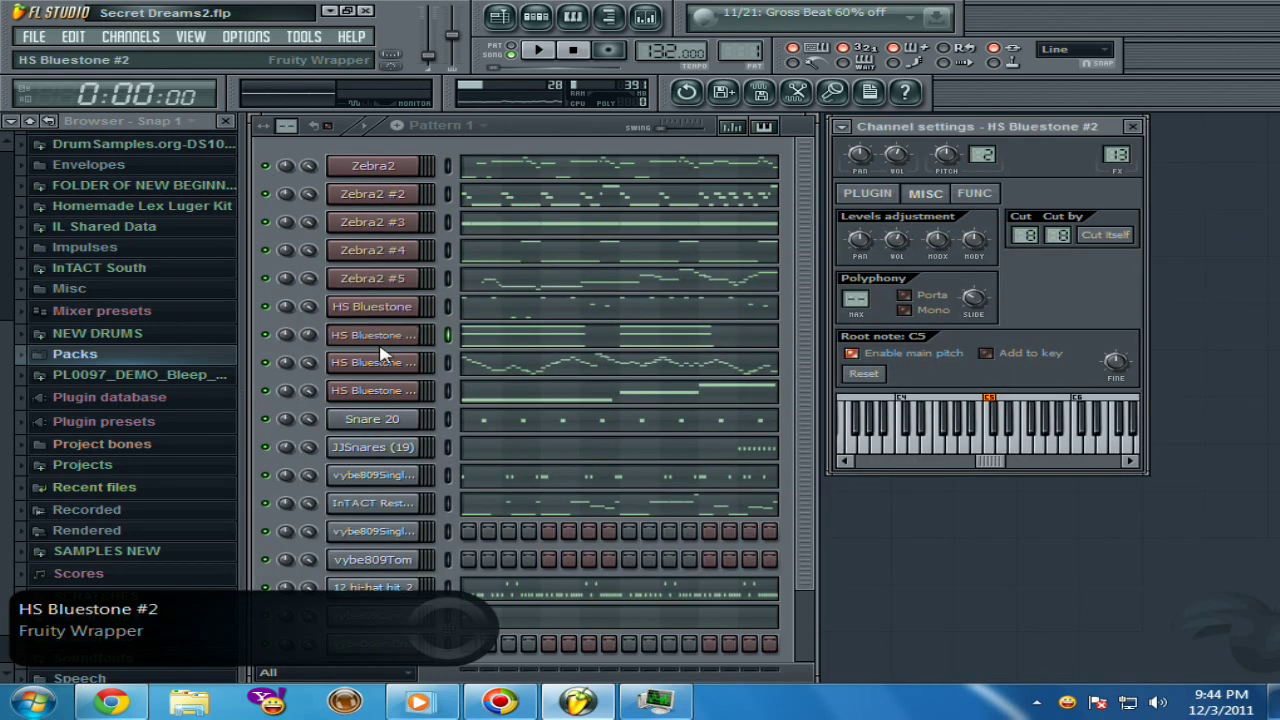
pyautogui.click(378, 362)
pyautogui.click(378, 390)
pyautogui.click(396, 426)
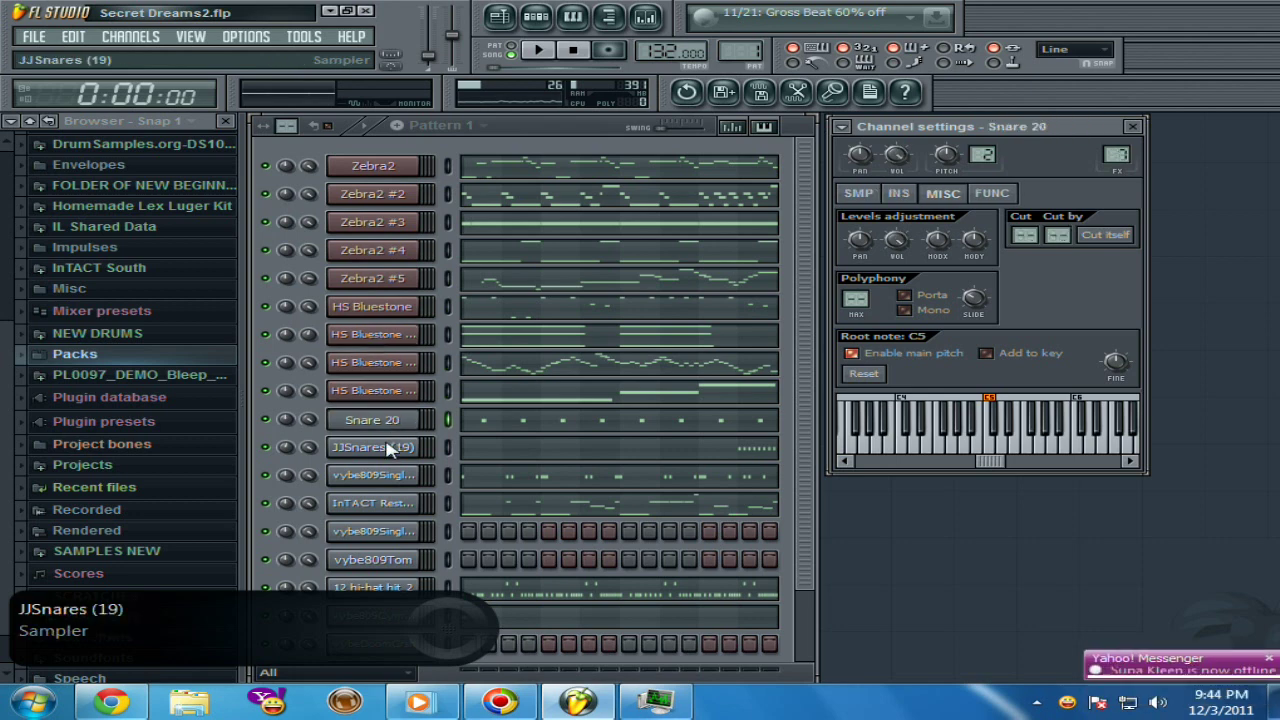
pyautogui.click(396, 448)
pyautogui.click(398, 480)
pyautogui.click(390, 505)
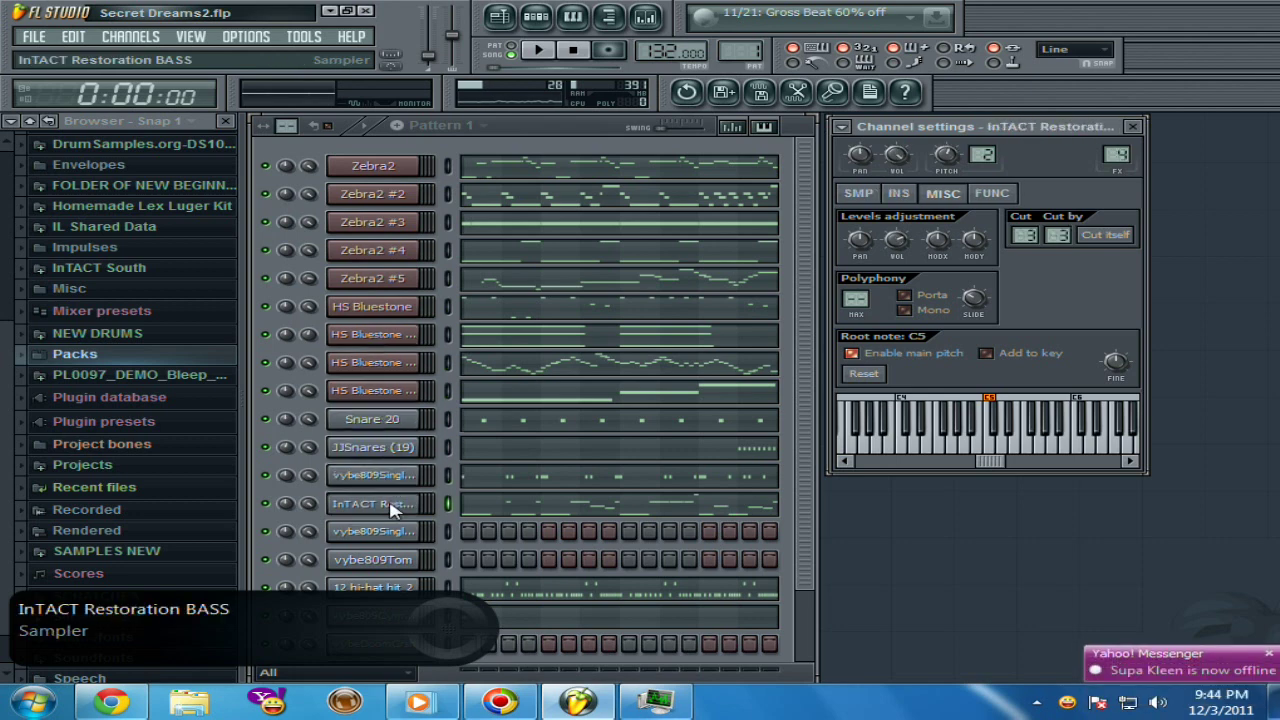
# Step: Assign vybe809SingleKick to free mixer track 19
pyautogui.click(381, 533)
pyautogui.scroll(-3, 375, 500)
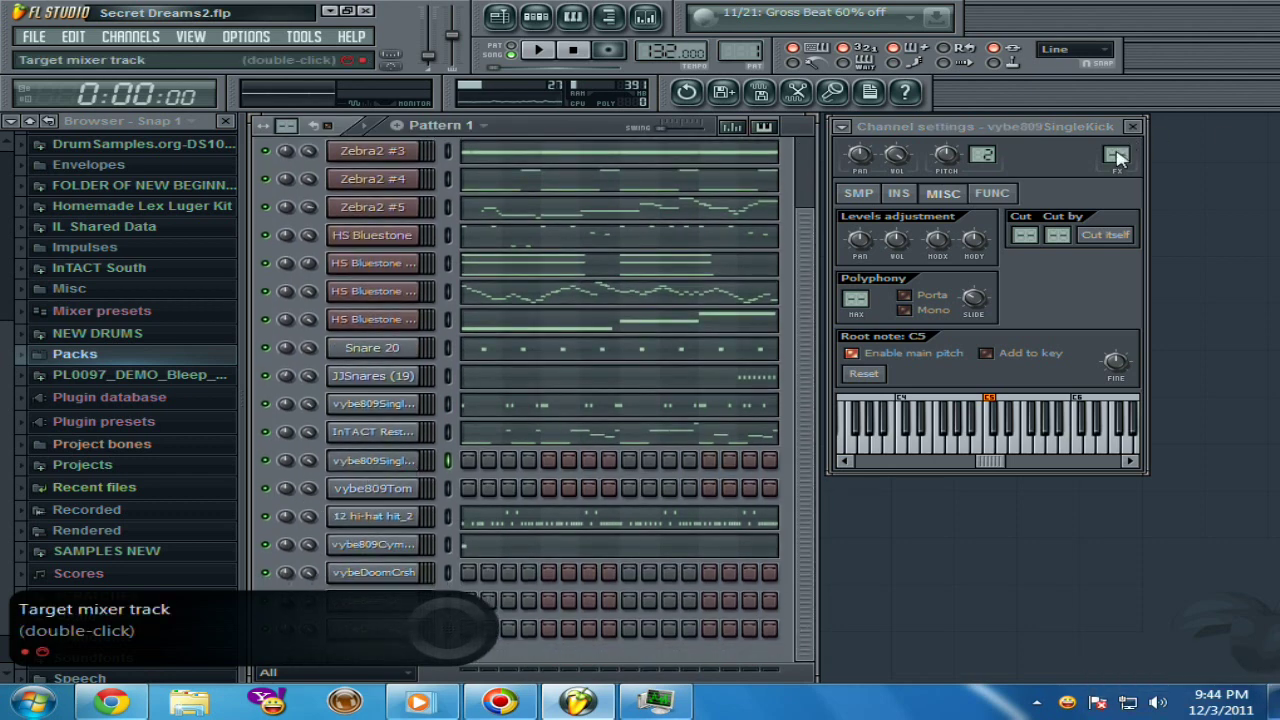
pyautogui.click(841, 128)
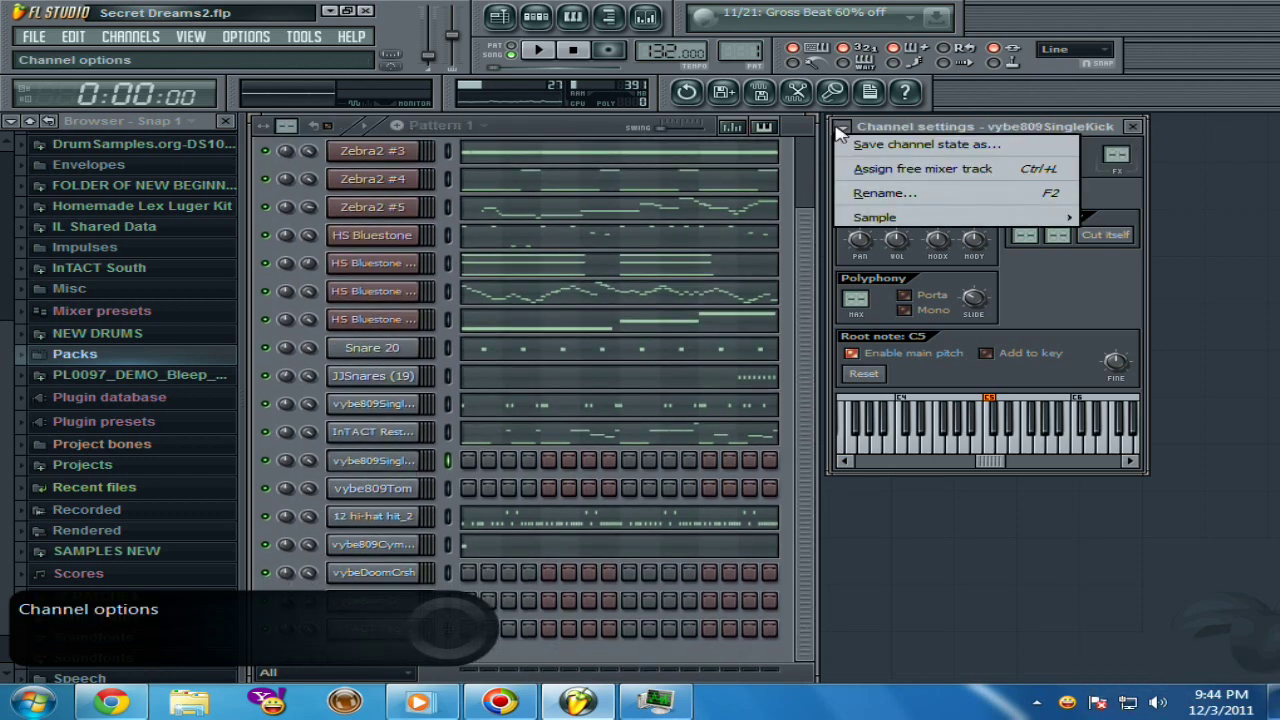
pyautogui.click(880, 170)
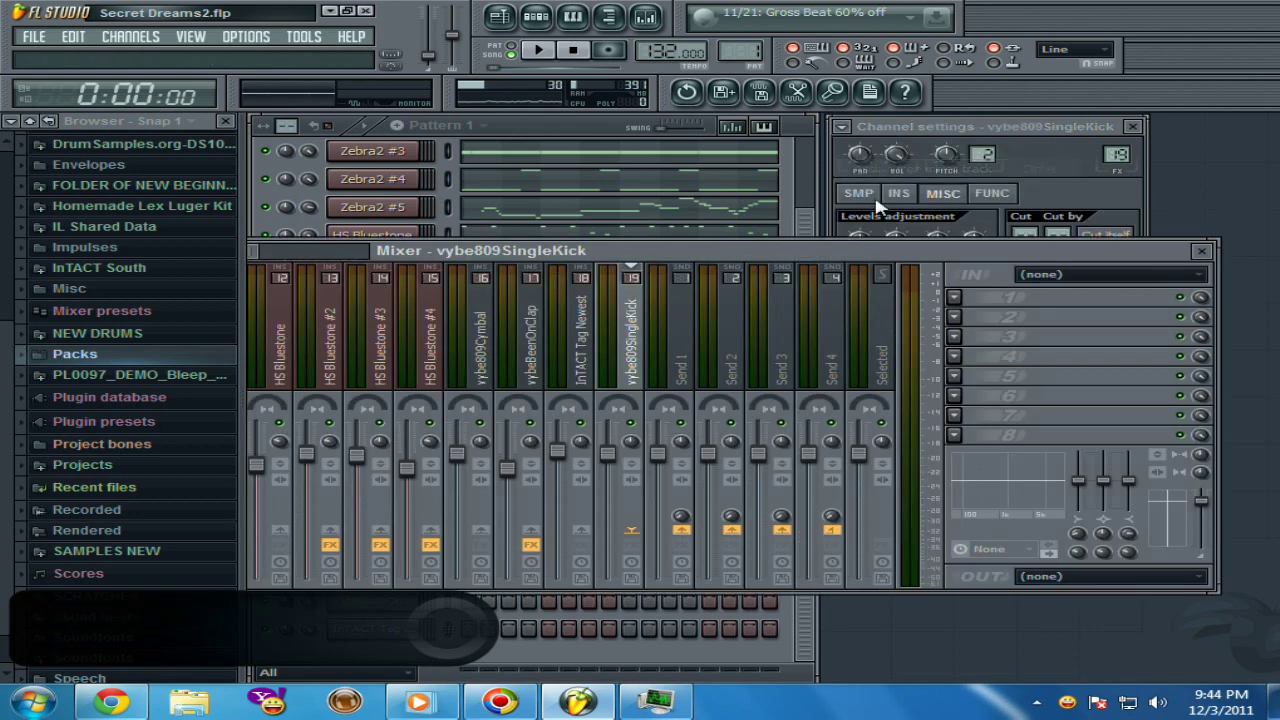
pyautogui.click(1202, 251)
# Step: Assign vybe809Tom to free mixer track 20
pyautogui.click(372, 488)
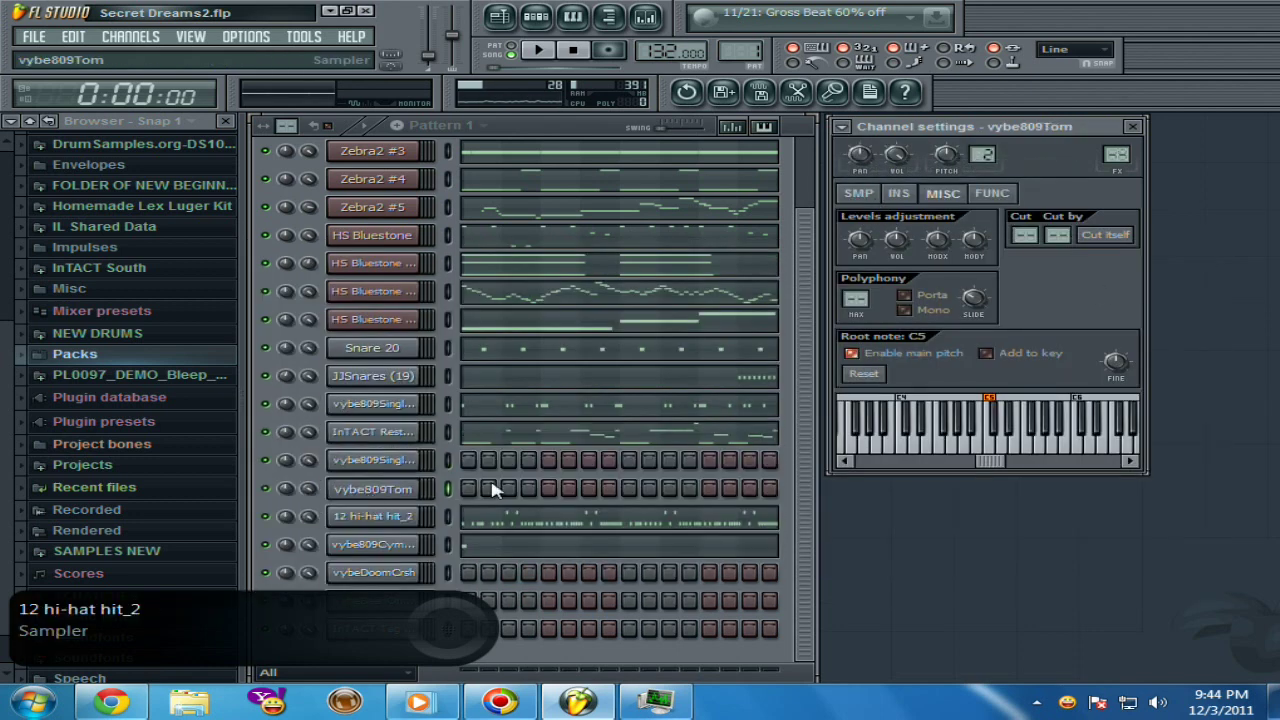
pyautogui.click(841, 128)
pyautogui.click(880, 170)
pyautogui.click(1197, 258)
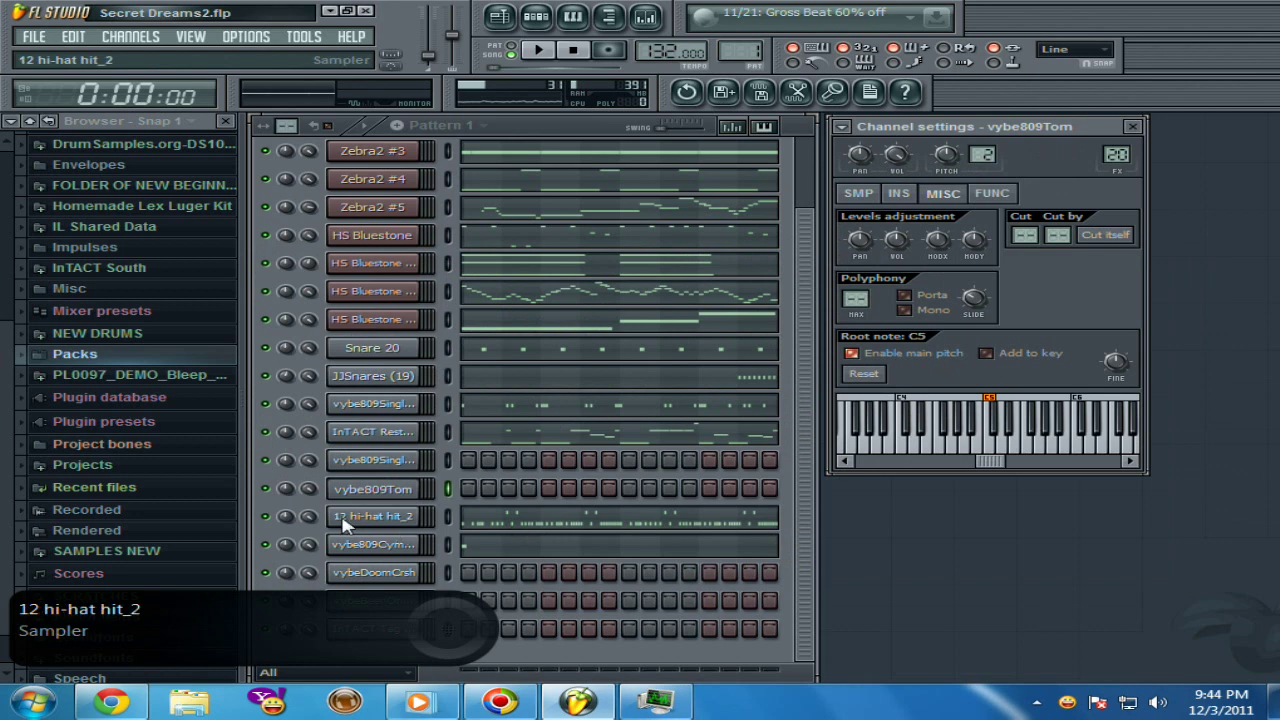
# Step: After checking the hi-hat and cymbal, assign vybeDoomCrsh to free mixer track 21
pyautogui.click(372, 516)
pyautogui.click(372, 544)
pyautogui.click(381, 578)
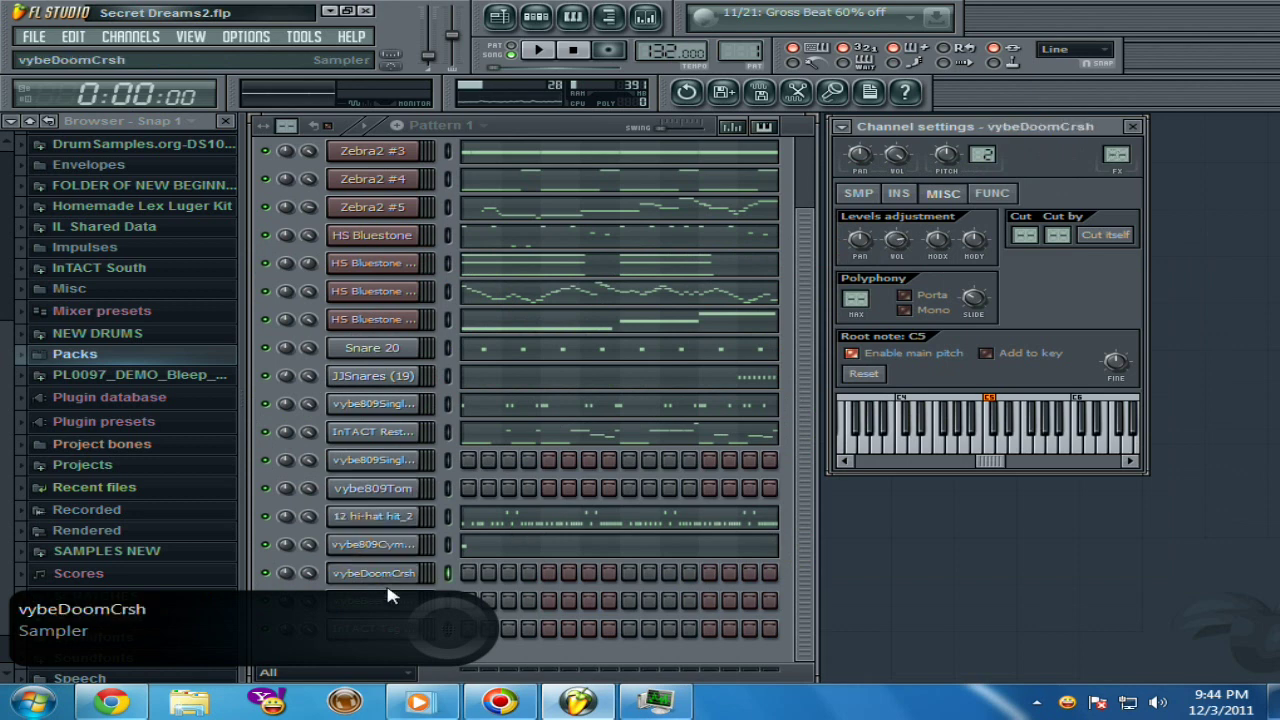
pyautogui.click(841, 128)
pyautogui.click(880, 170)
pyautogui.click(1201, 250)
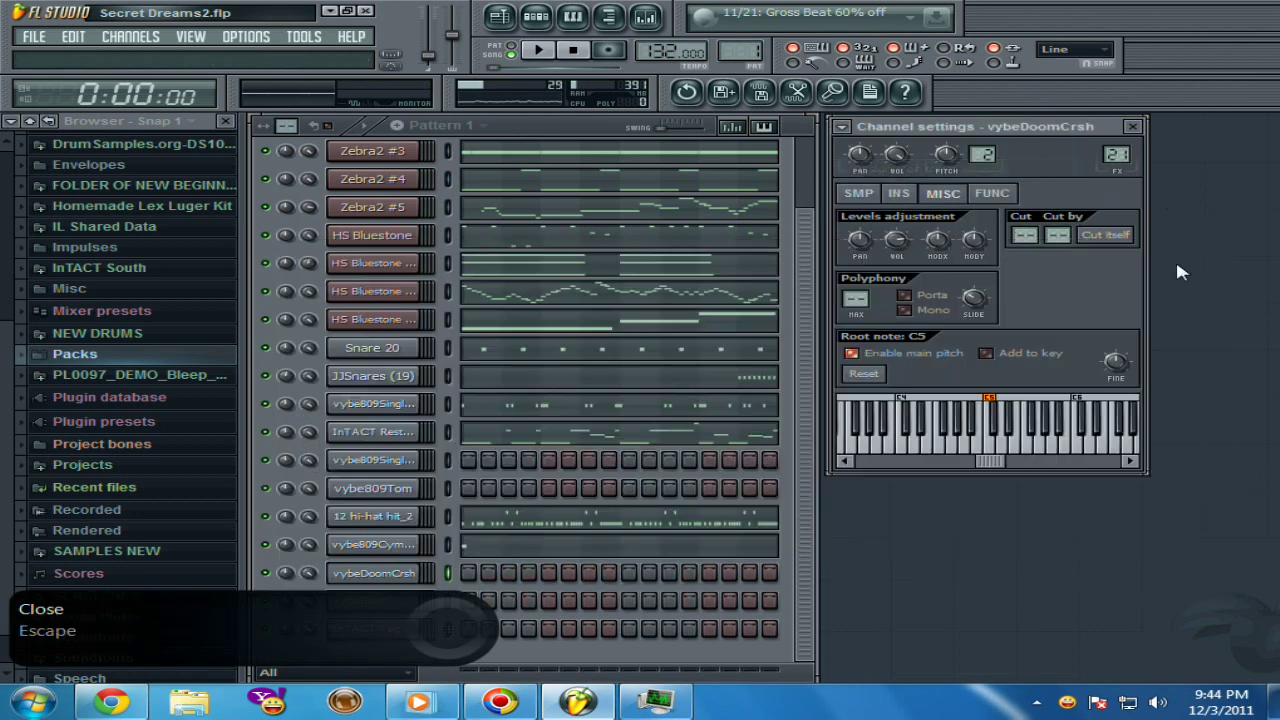
# Step: Review the clap and InTACT Tag Newest channels, showing its echo and arpeggiator options
pyautogui.click(379, 601)
pyautogui.click(393, 627)
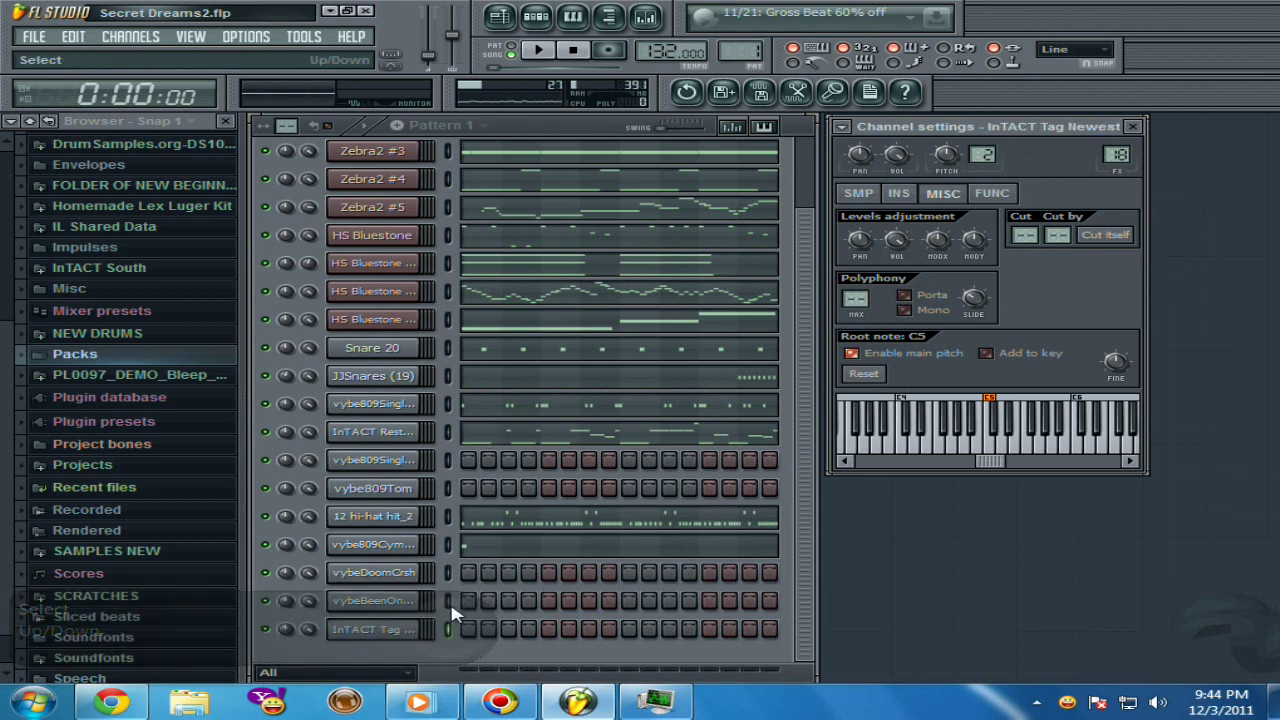
pyautogui.click(992, 193)
pyautogui.scroll(3, 806, 320)
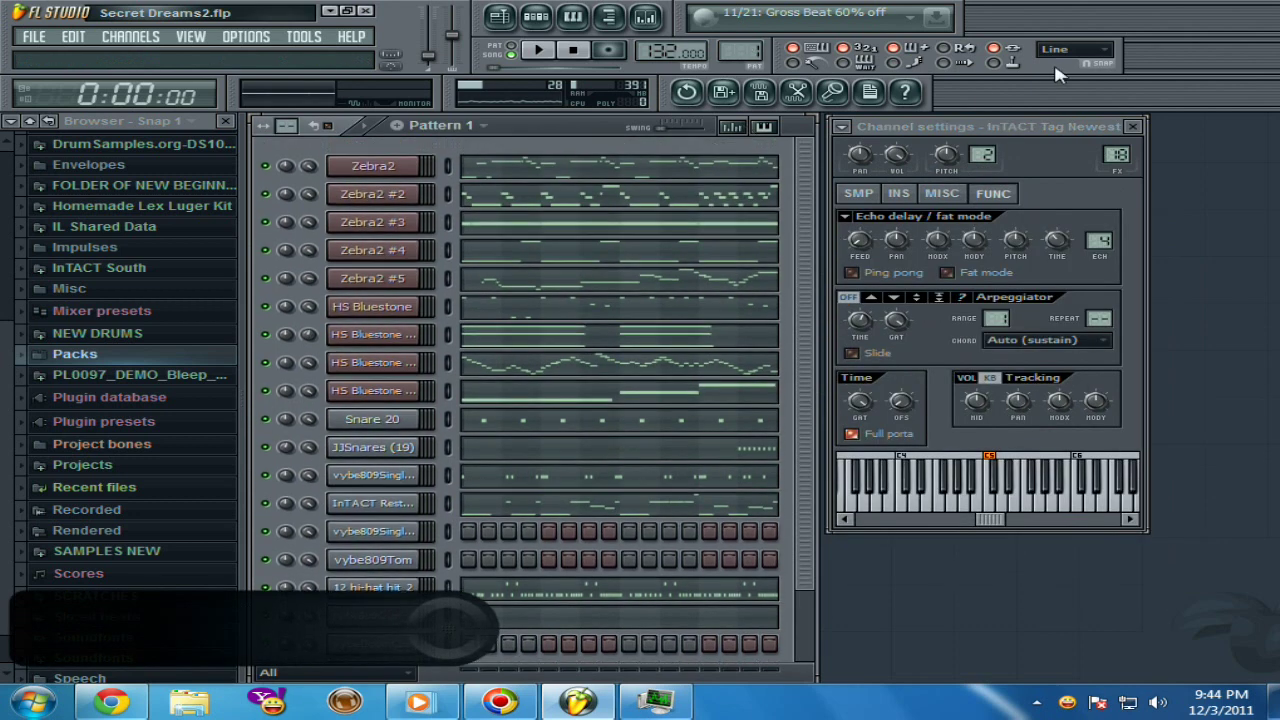
# Step: Close the InTACT Tag Newest settings and start exporting the song as a WAV
pyautogui.click(1132, 126)
pyautogui.click(33, 37)
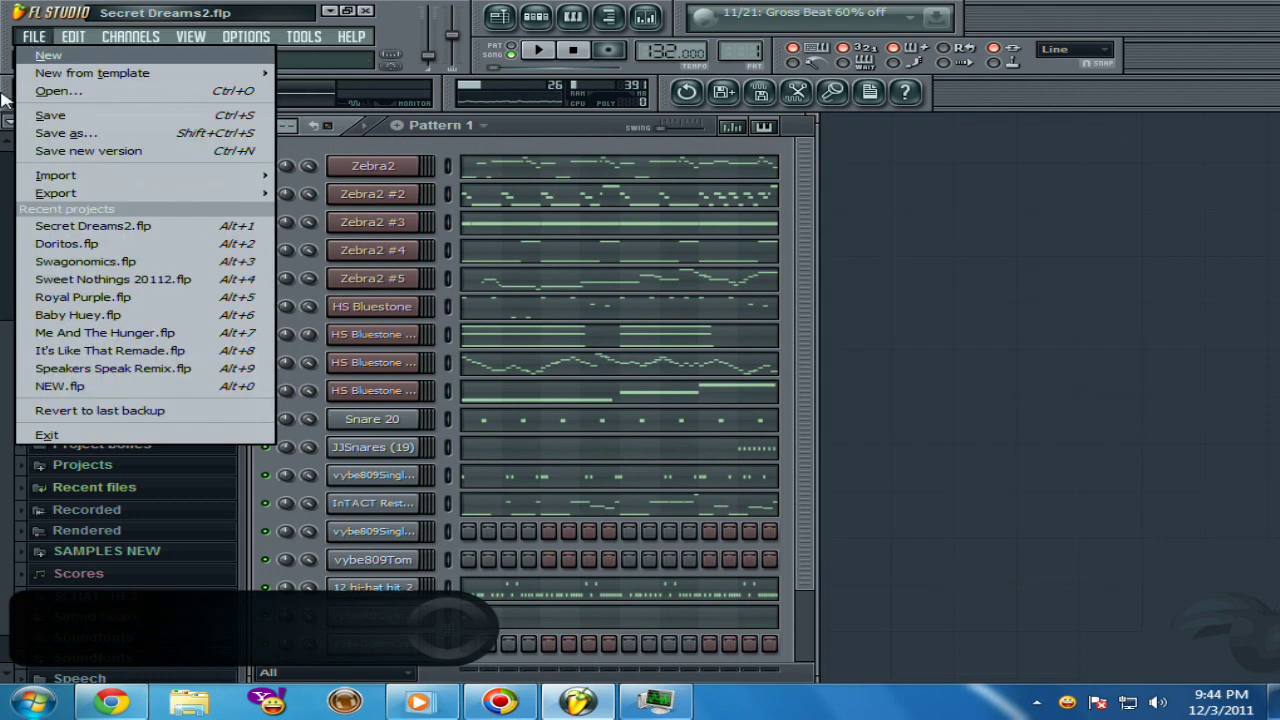
pyautogui.moveTo(78, 194)
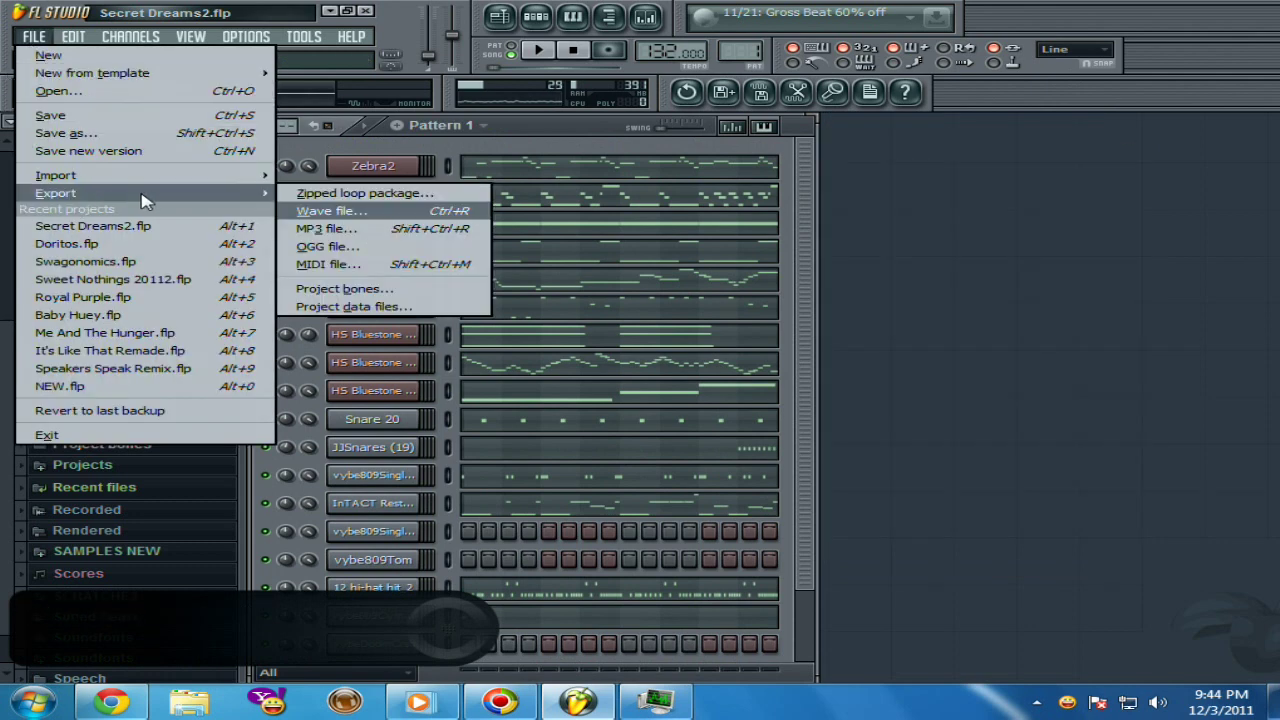
pyautogui.click(330, 212)
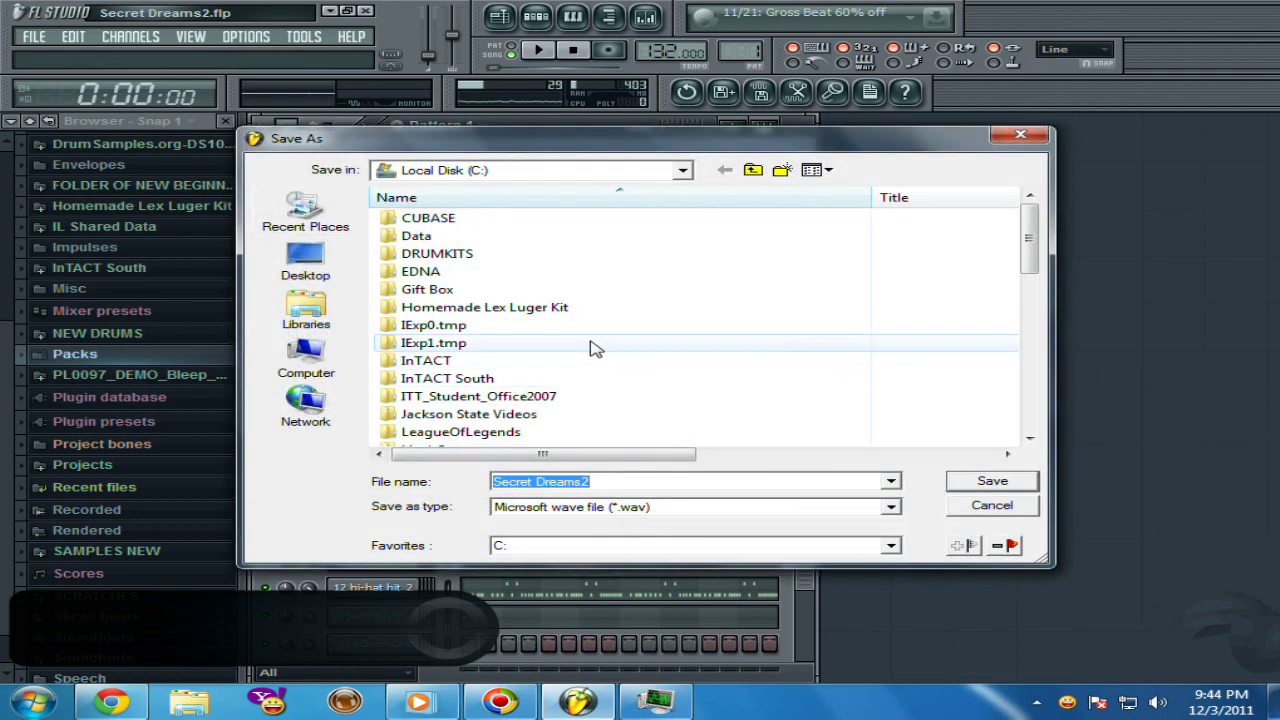
# Step: Create a SECRET DREAMS folder on Local Disk C: and save there as Secret Dreams2
pyautogui.rightClick(640, 350)
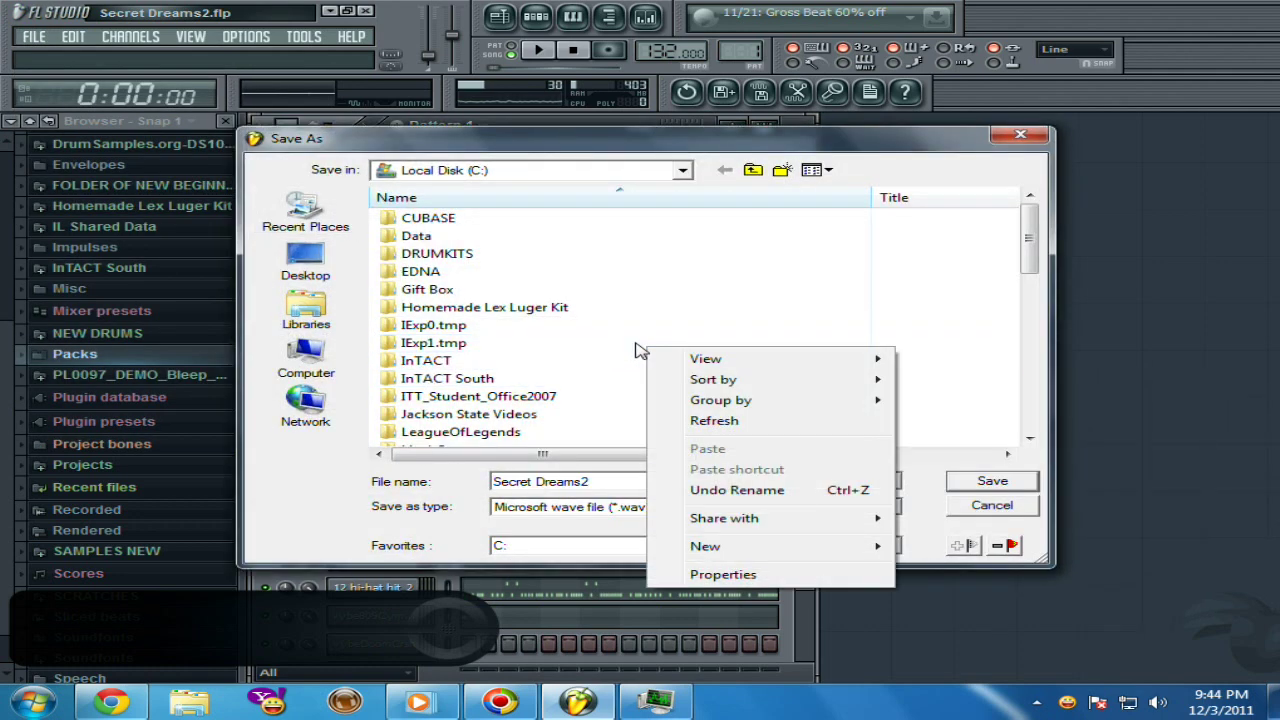
pyautogui.moveTo(848, 548)
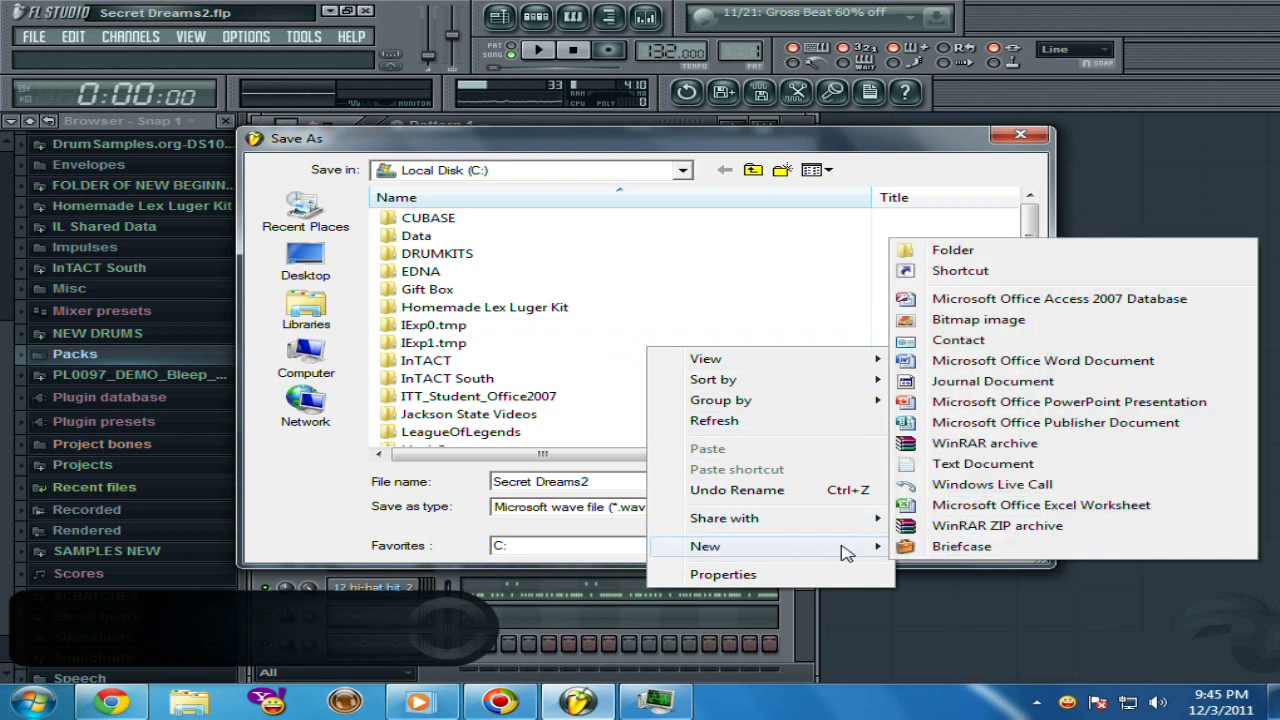
pyautogui.click(953, 256)
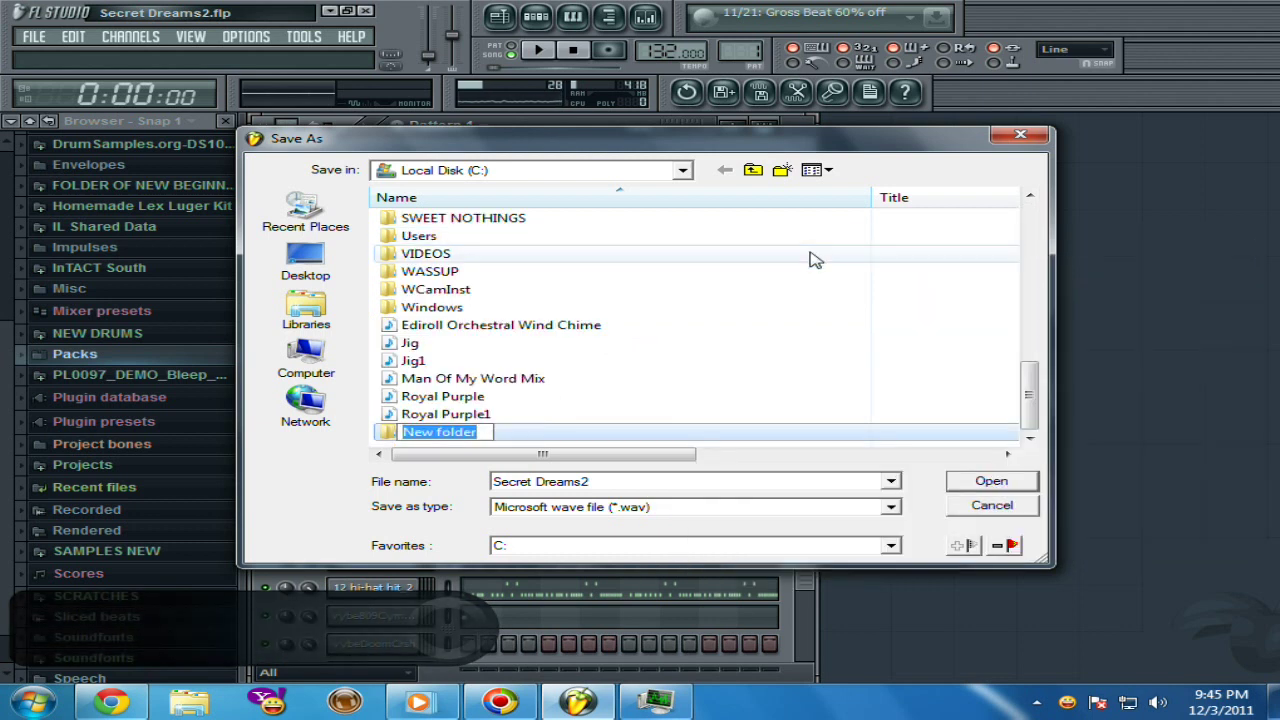
pyautogui.write('SECRE')
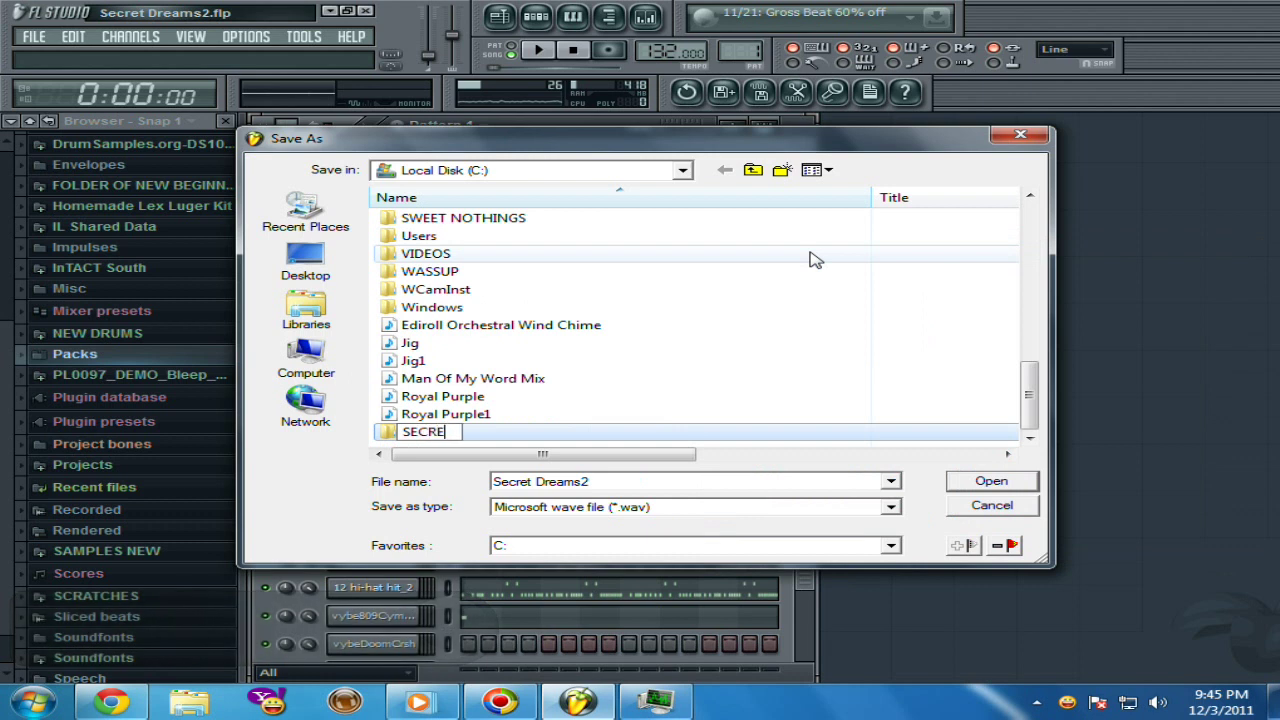
pyautogui.write('T DREWA')
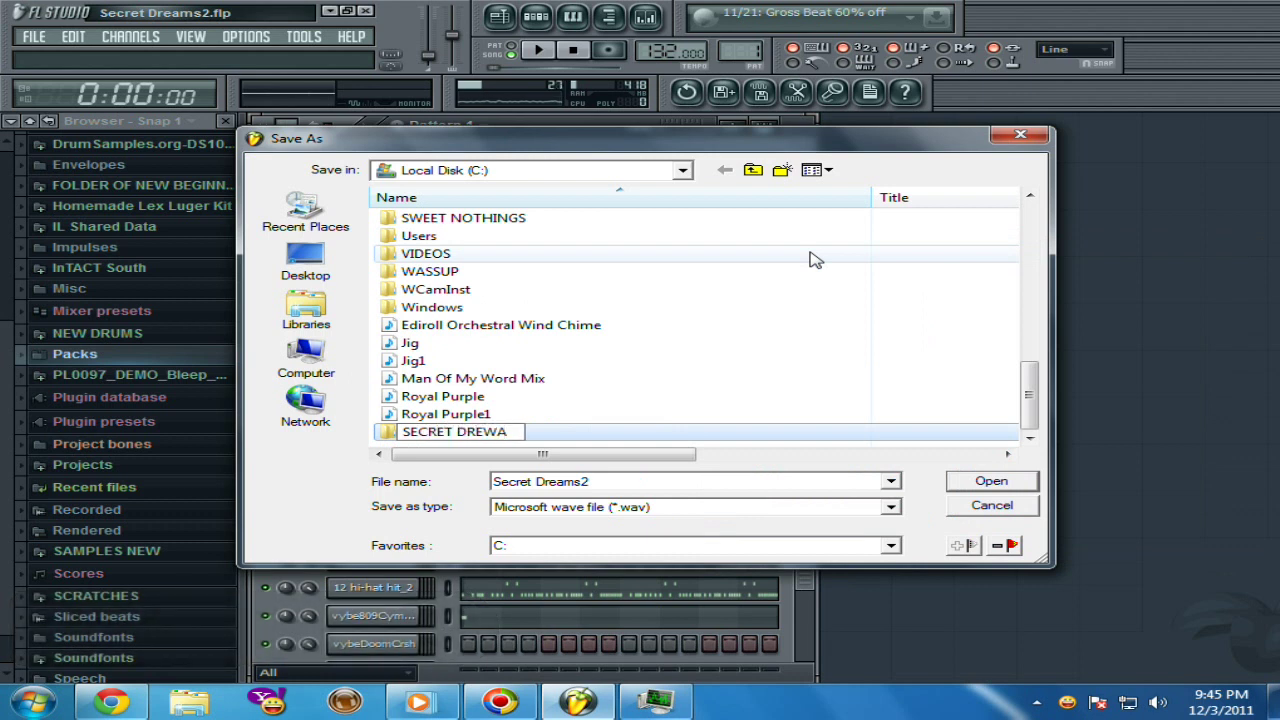
pyautogui.press('BackSpace')
pyautogui.press('BackSpace')
pyautogui.write('AMS')
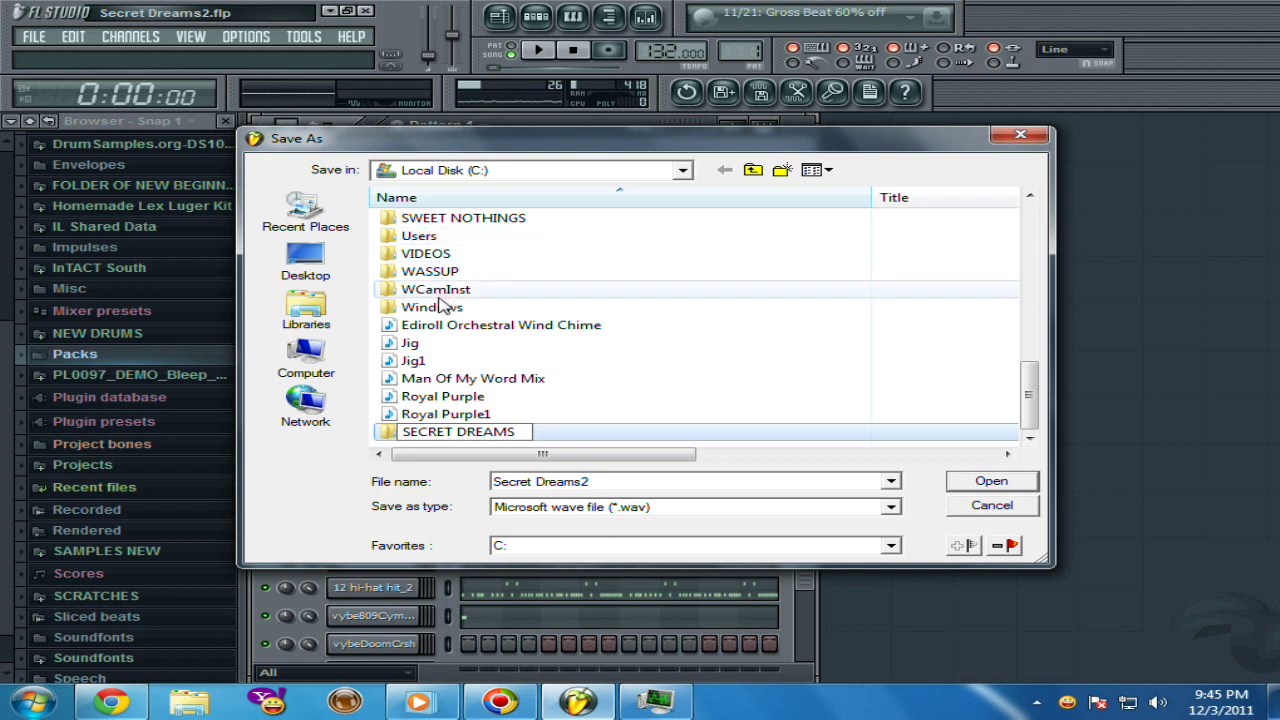
pyautogui.press('Return')
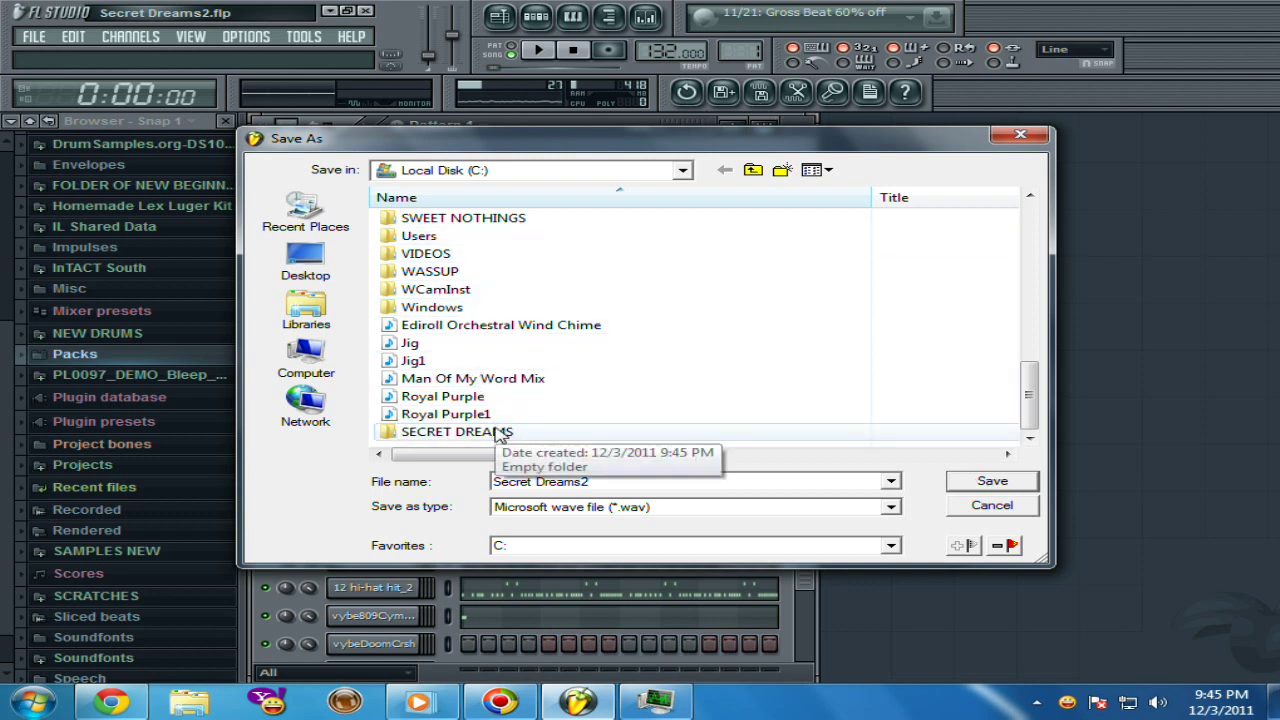
pyautogui.doubleClick(500, 433)
pyautogui.doubleClick(605, 482)
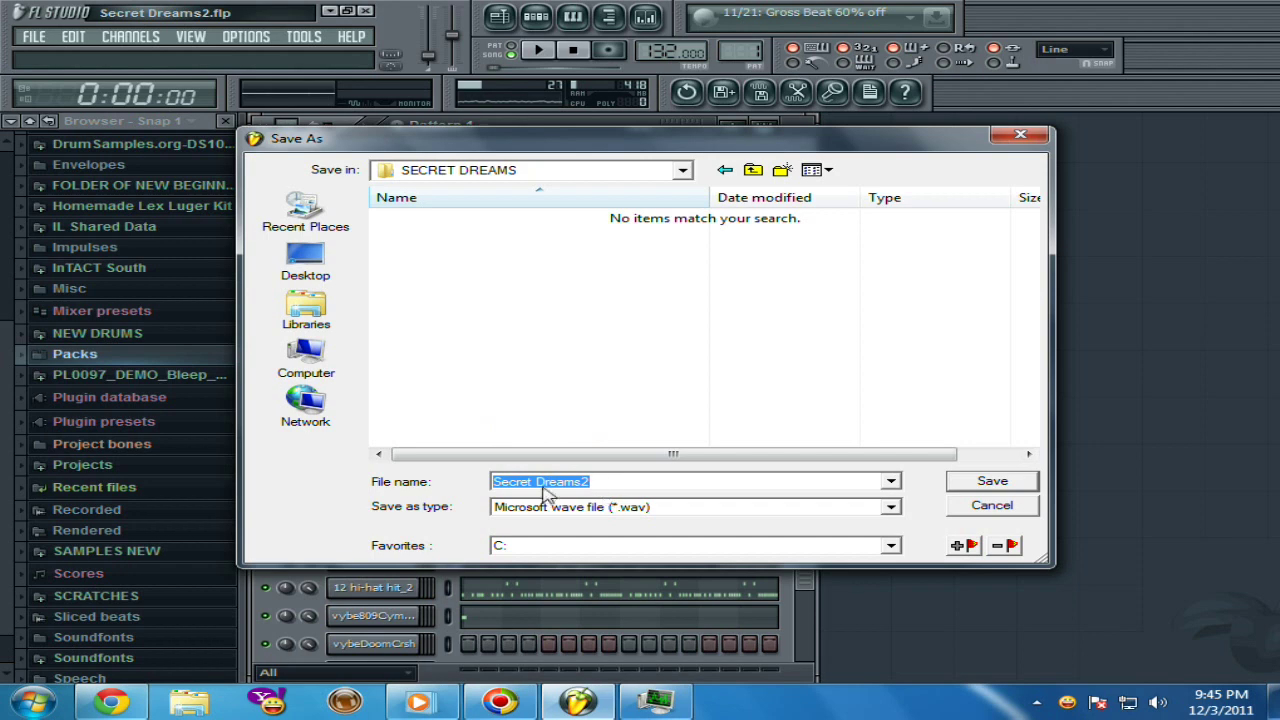
pyautogui.click(592, 487)
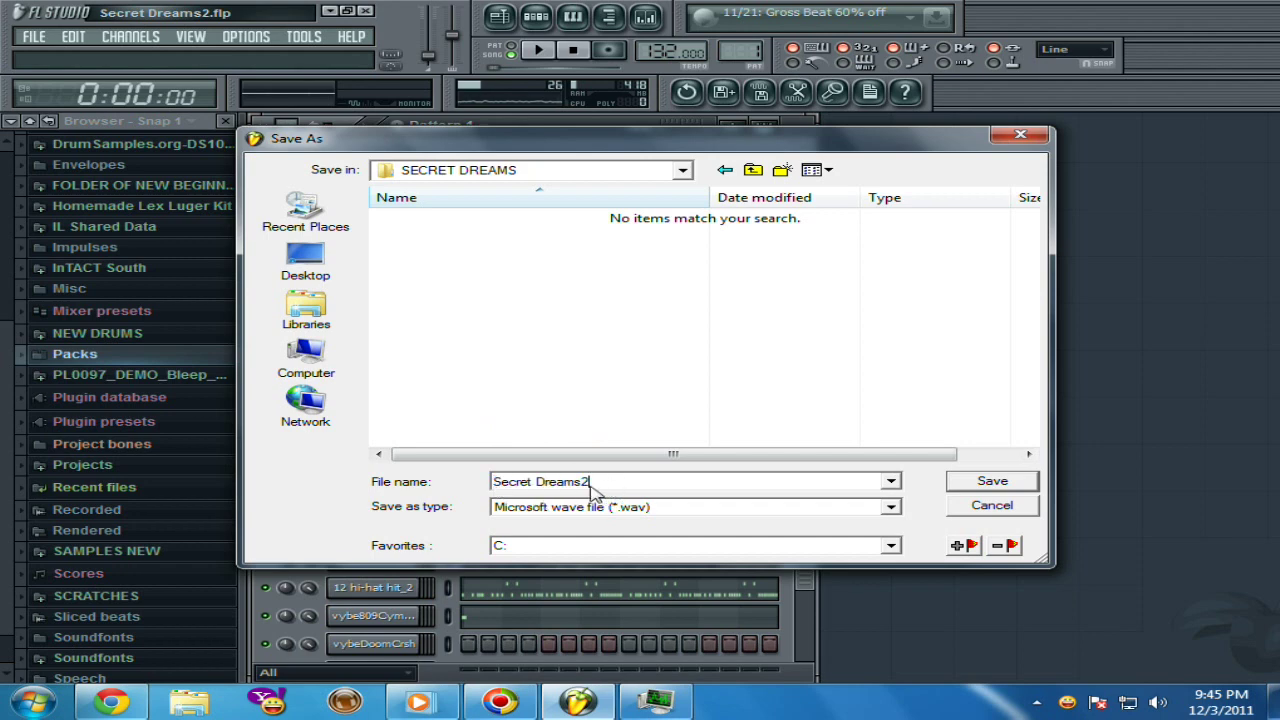
# Step: Render Secret Dreams2.wav at 16Bit int depth, then minimize FL Studio
pyautogui.click(990, 482)
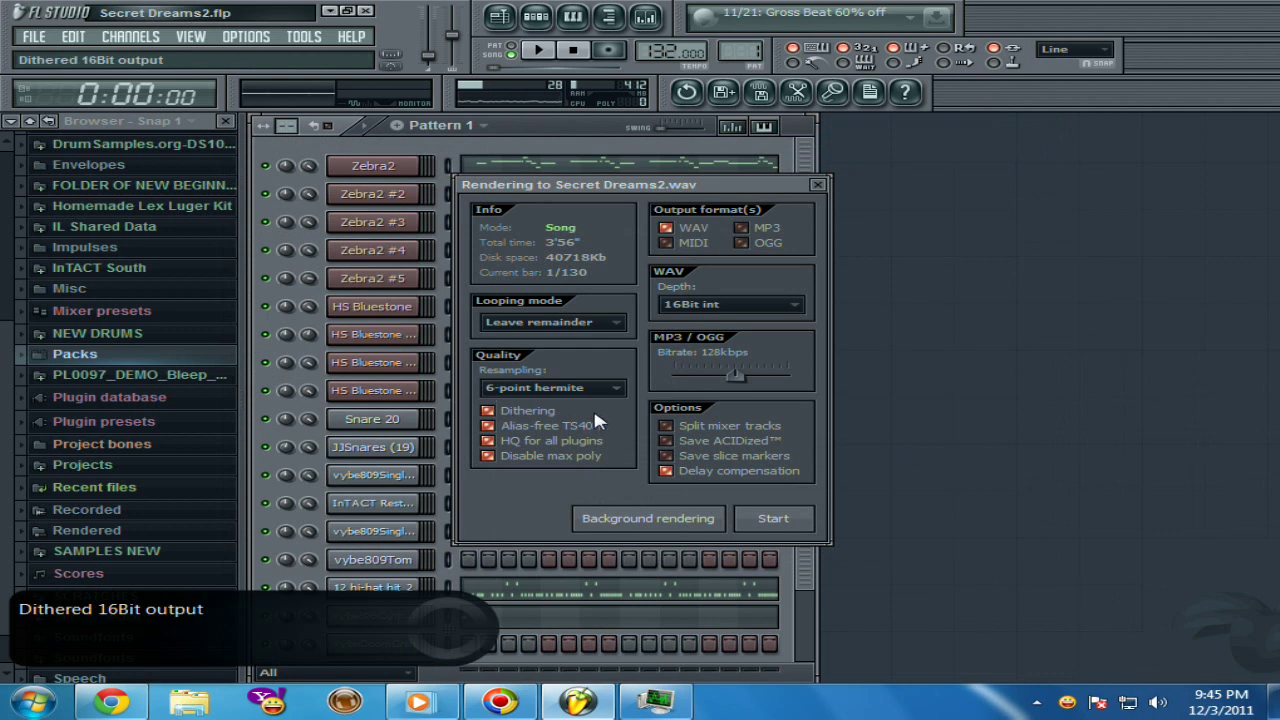
pyautogui.click(729, 306)
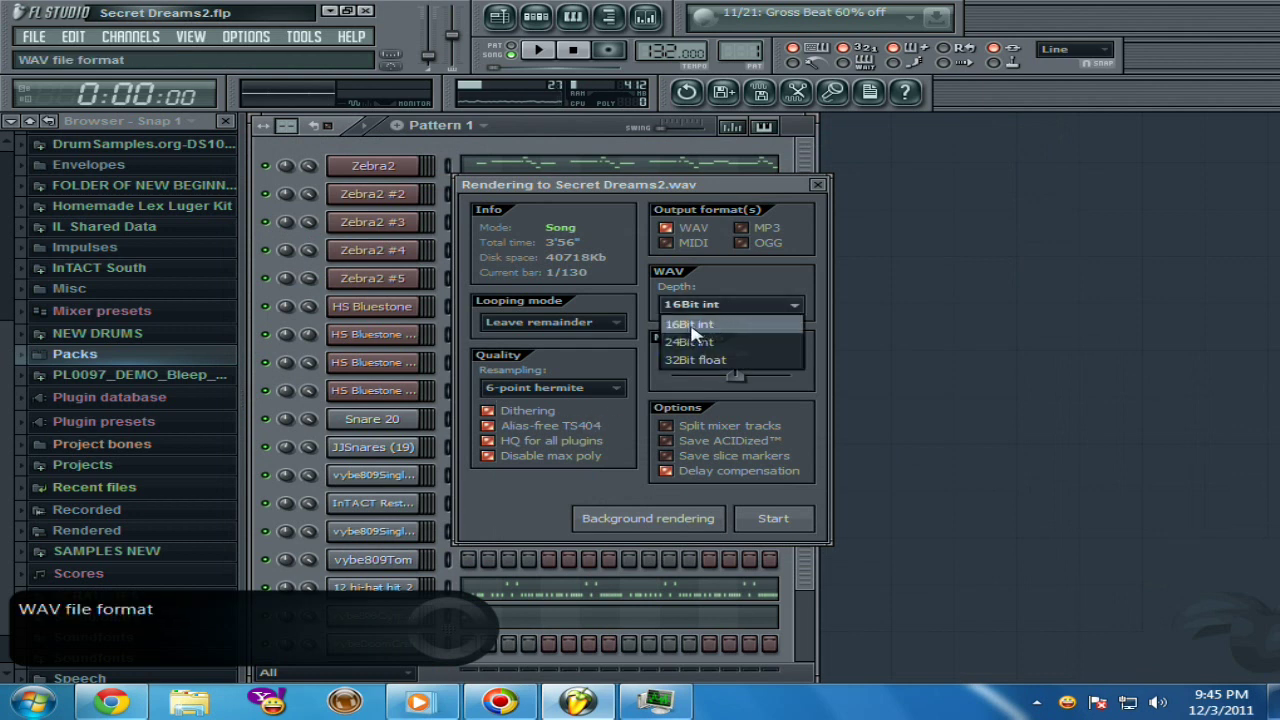
pyautogui.click(755, 289)
pyautogui.click(730, 304)
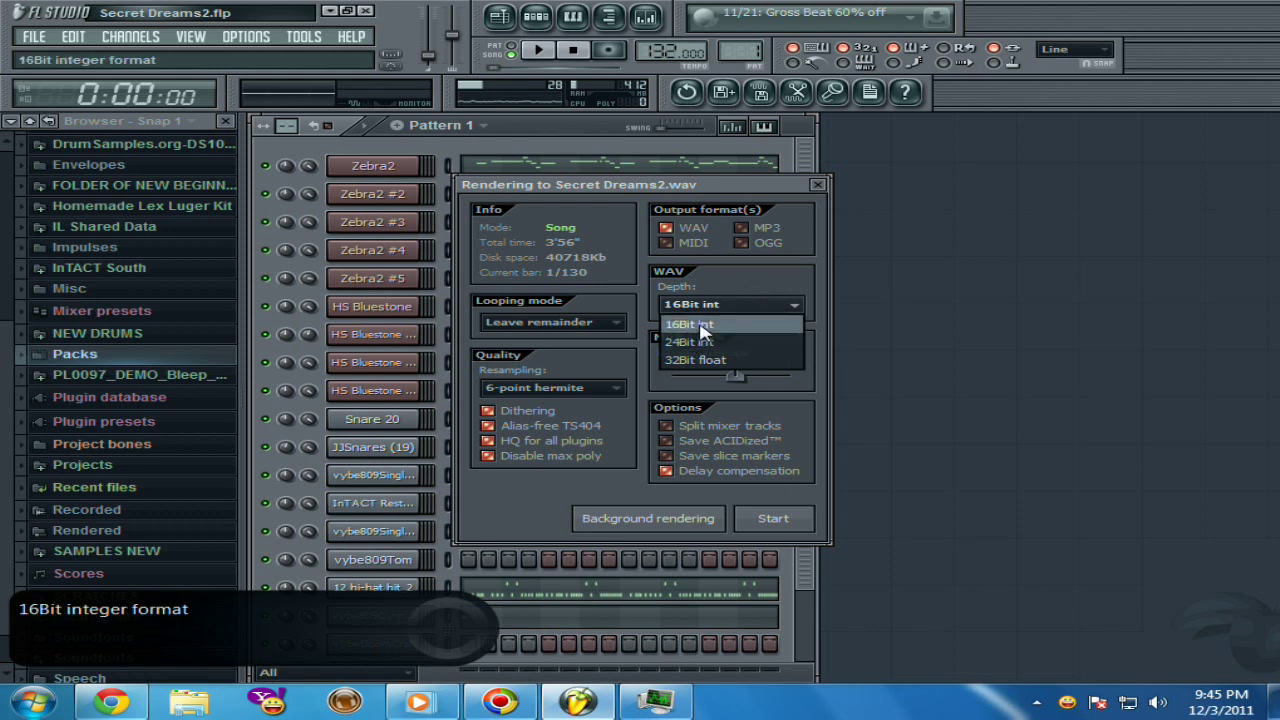
pyautogui.click(692, 333)
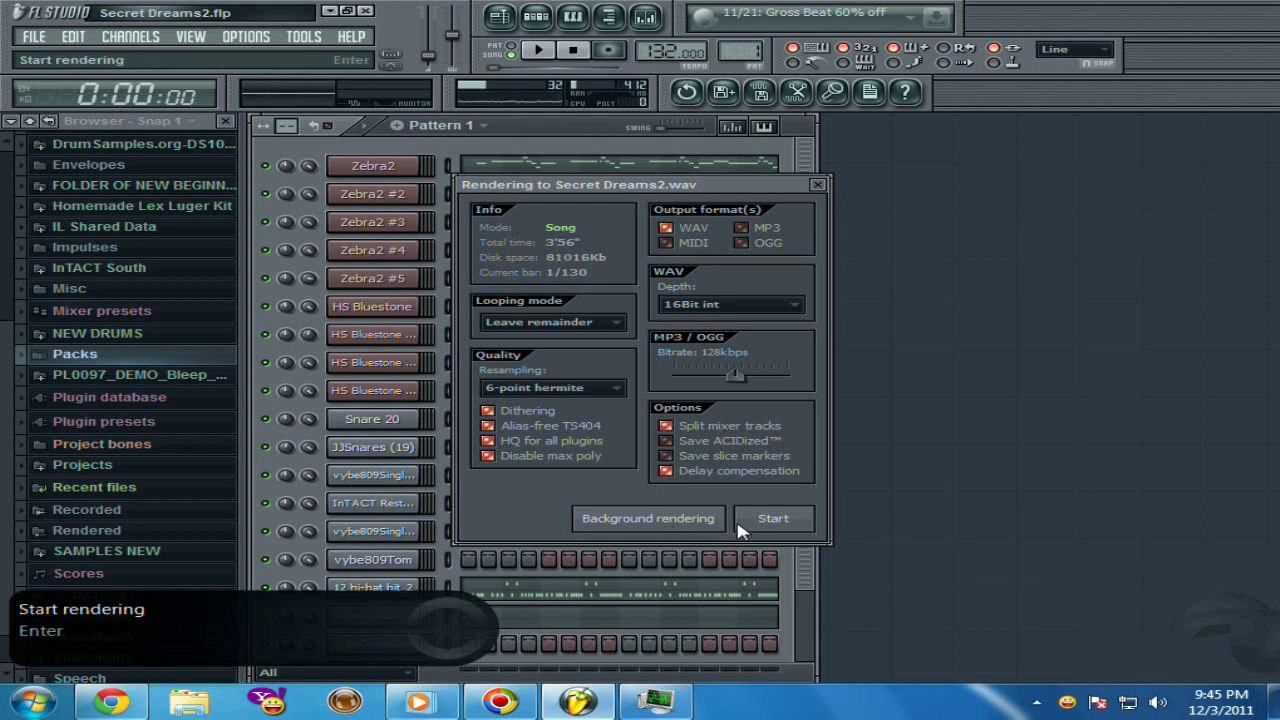
pyautogui.click(773, 528)
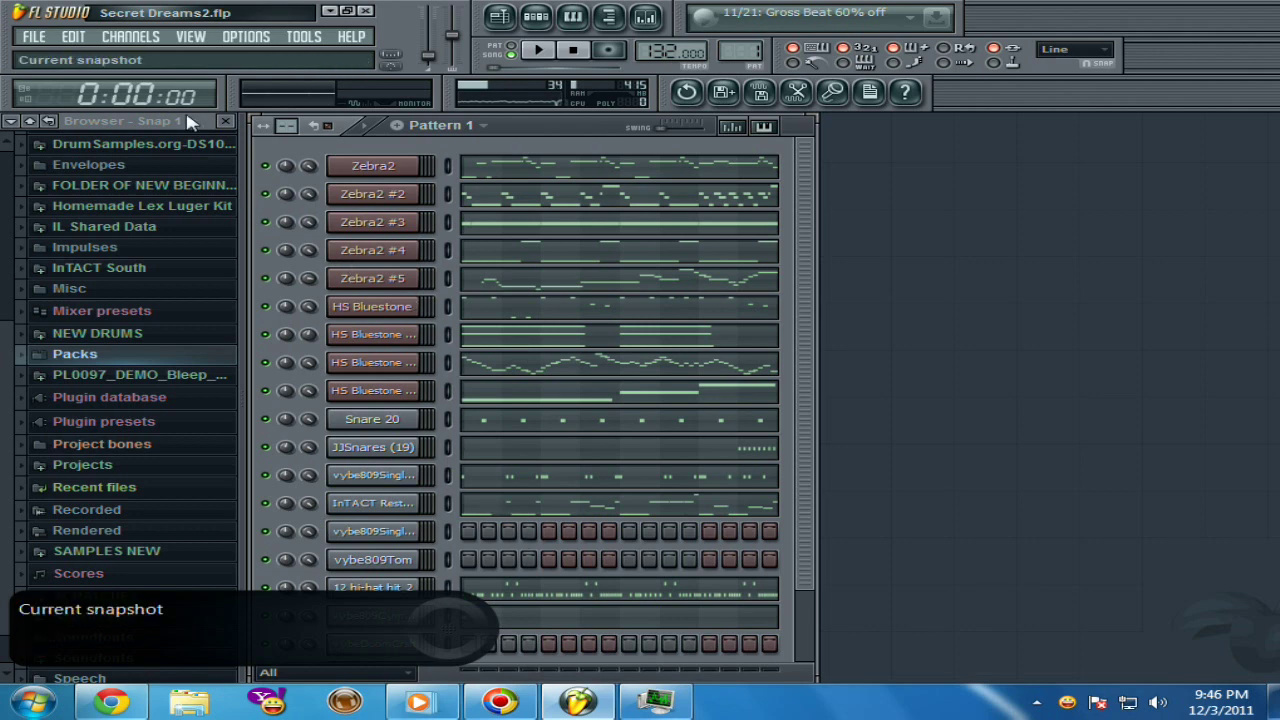
pyautogui.click(328, 11)
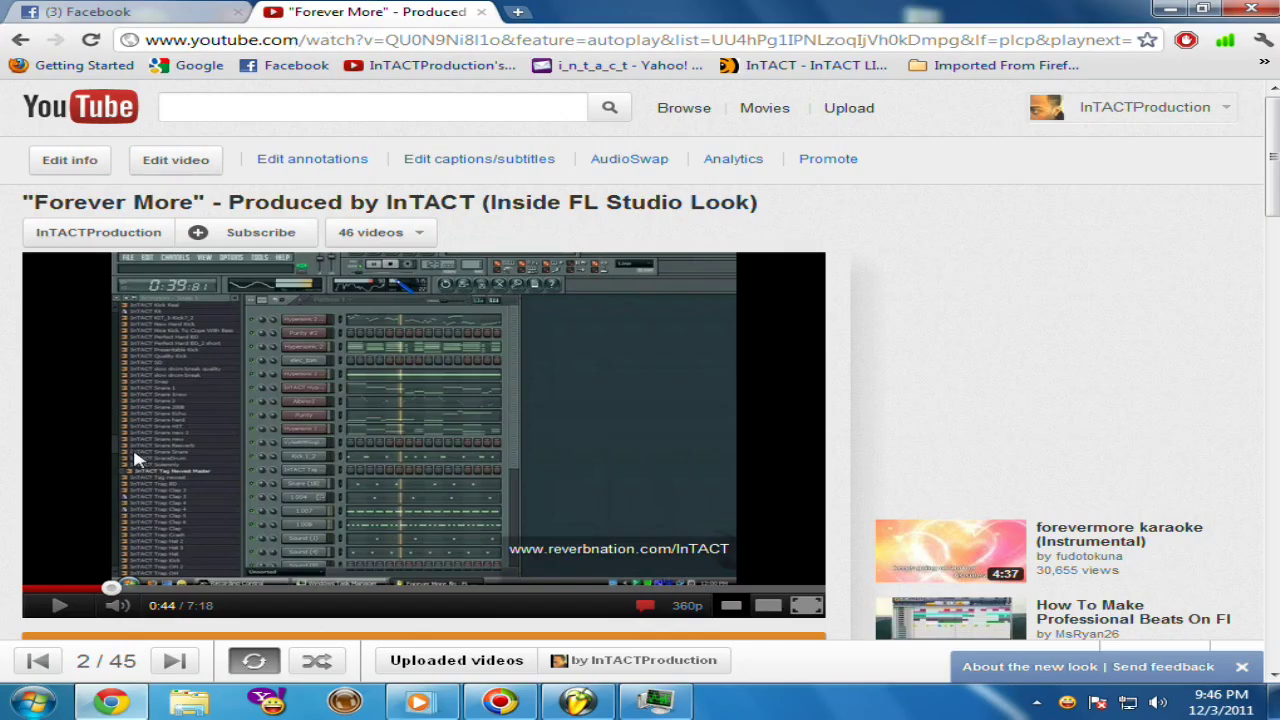
# Step: Open Local Disk (C:) in a maximized Explorer window and scroll to the PEABO folder
pyautogui.click(35, 703)
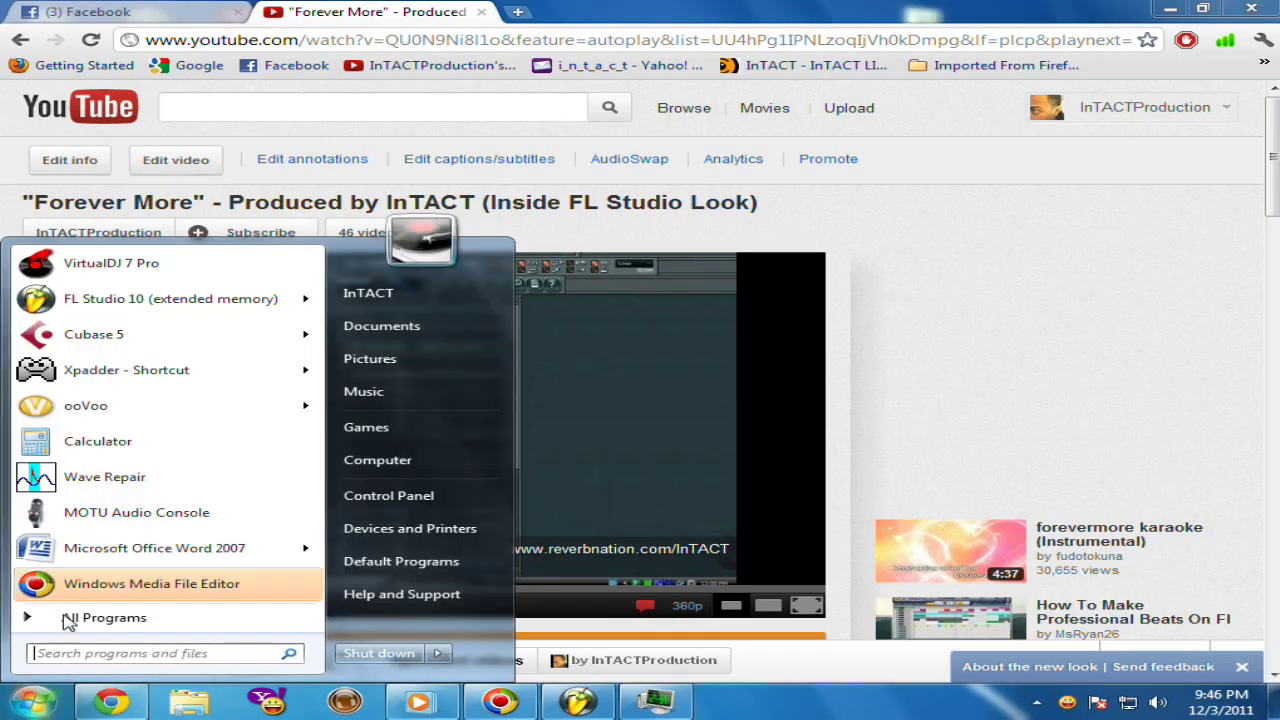
pyautogui.click(378, 460)
pyautogui.click(1062, 10)
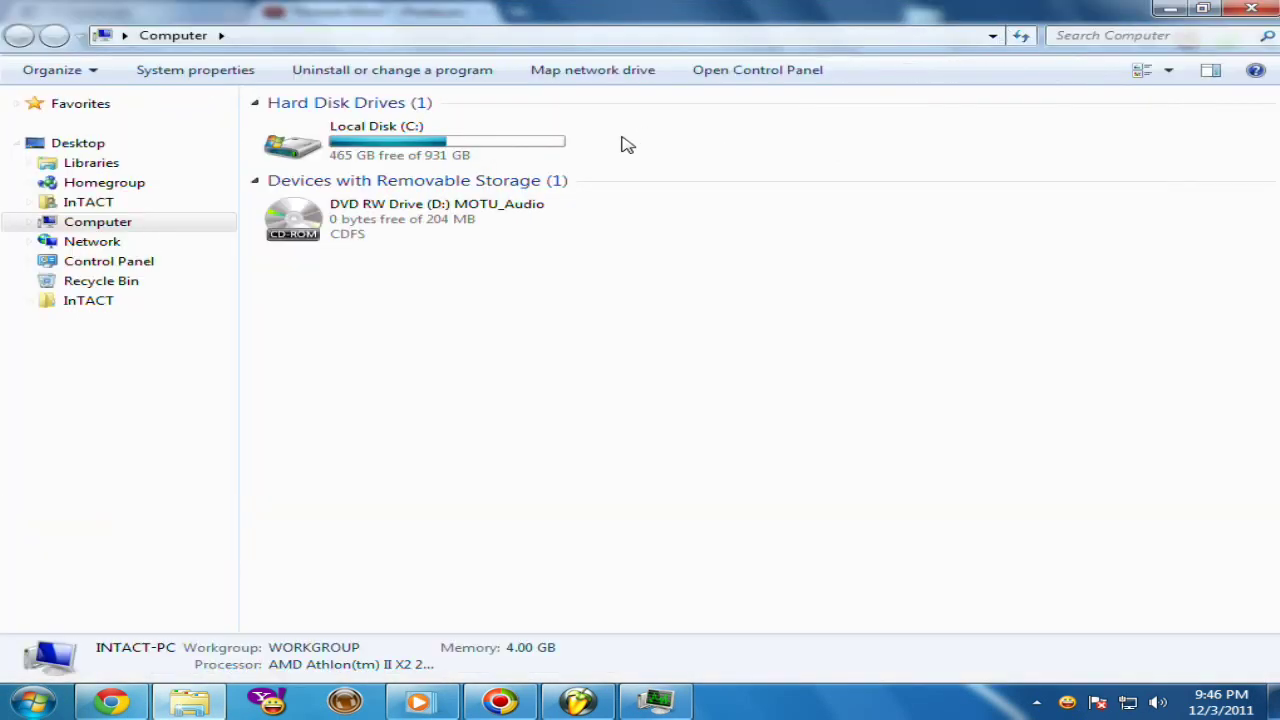
pyautogui.doubleClick(428, 134)
pyautogui.click(375, 360)
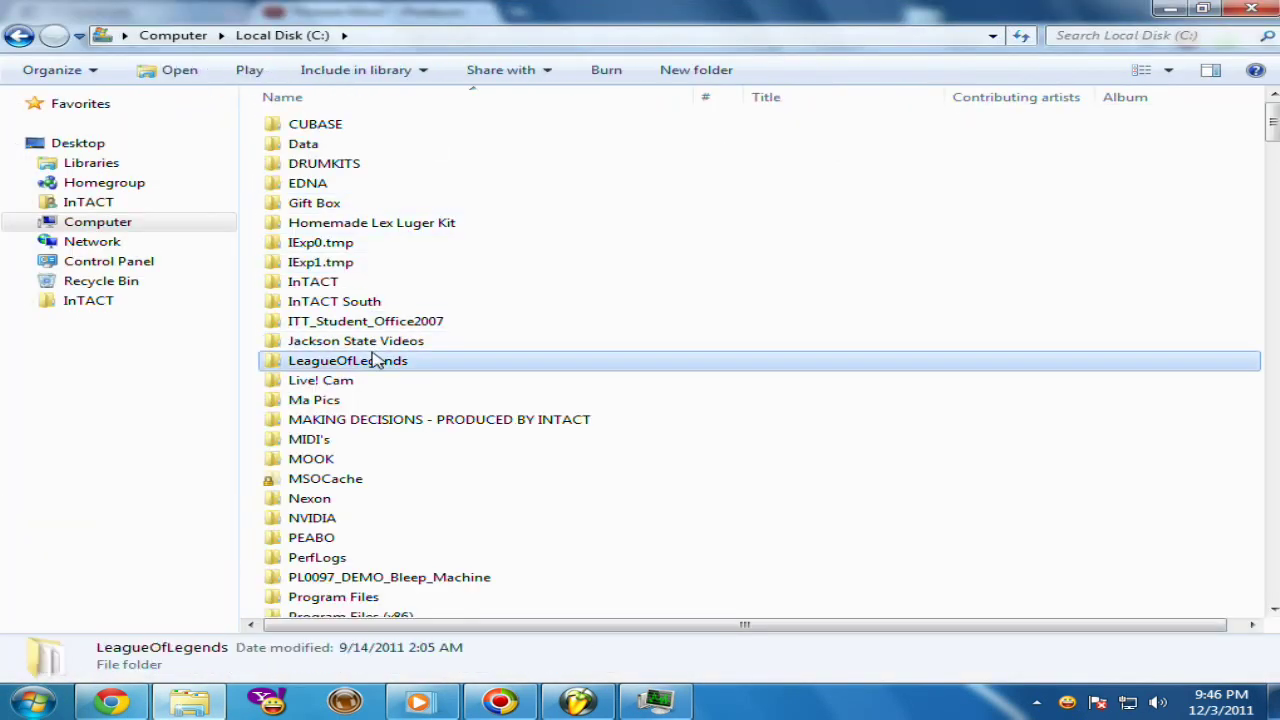
pyautogui.scroll(-4, 372, 362)
pyautogui.scroll(4, 372, 362)
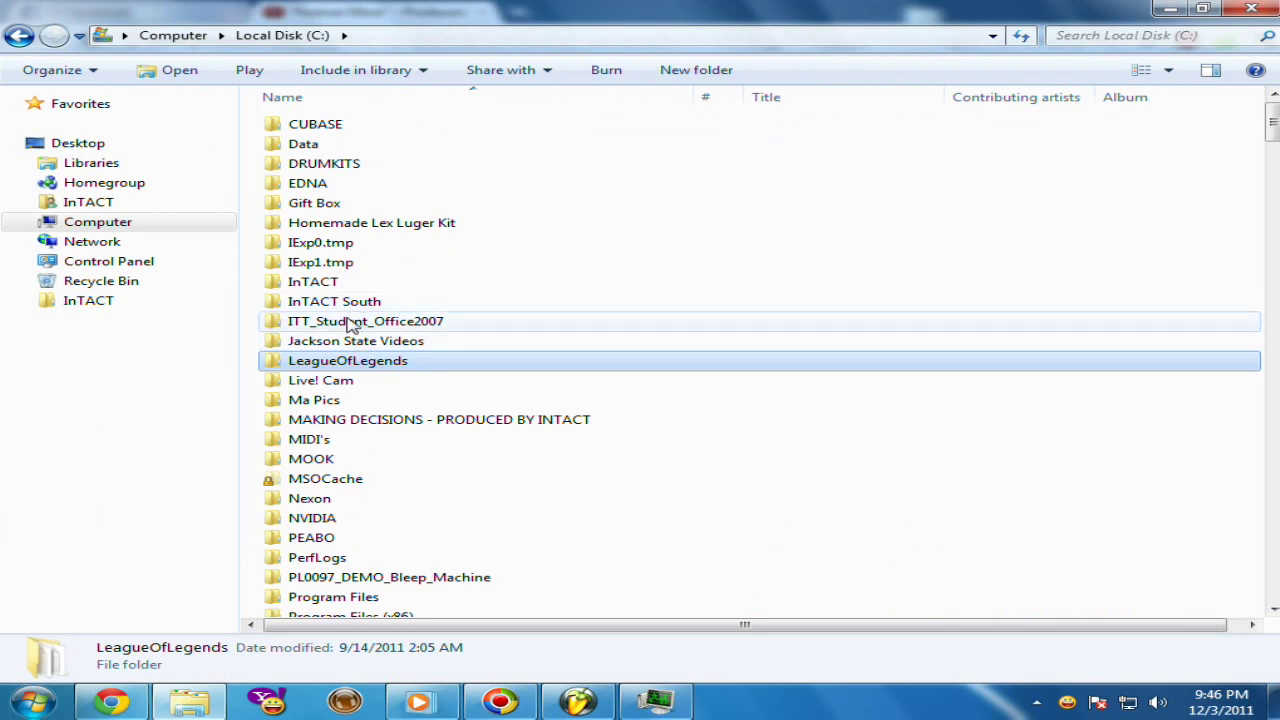
pyautogui.scroll(-3, 348, 333)
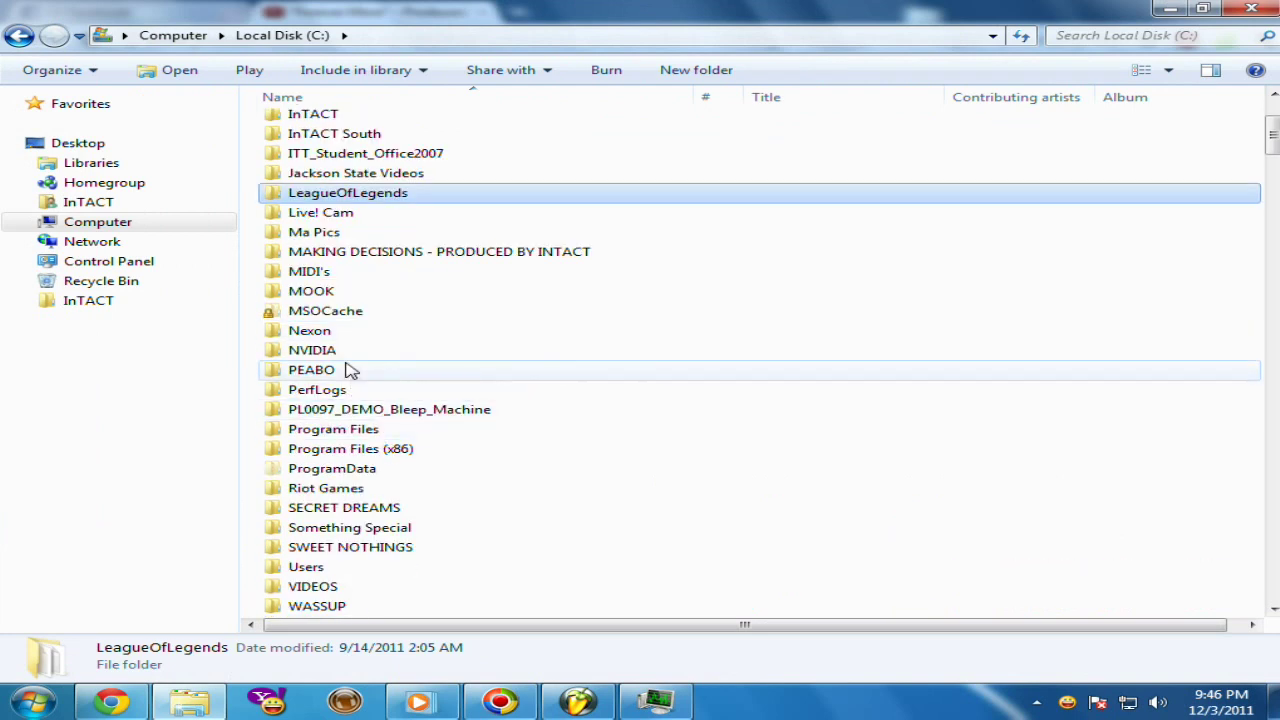
# Step: Open the PEABO folder and view details of Peabo_D4CYMB40 through Peabo_JJ27
pyautogui.click(350, 370)
pyautogui.doubleClick(350, 370)
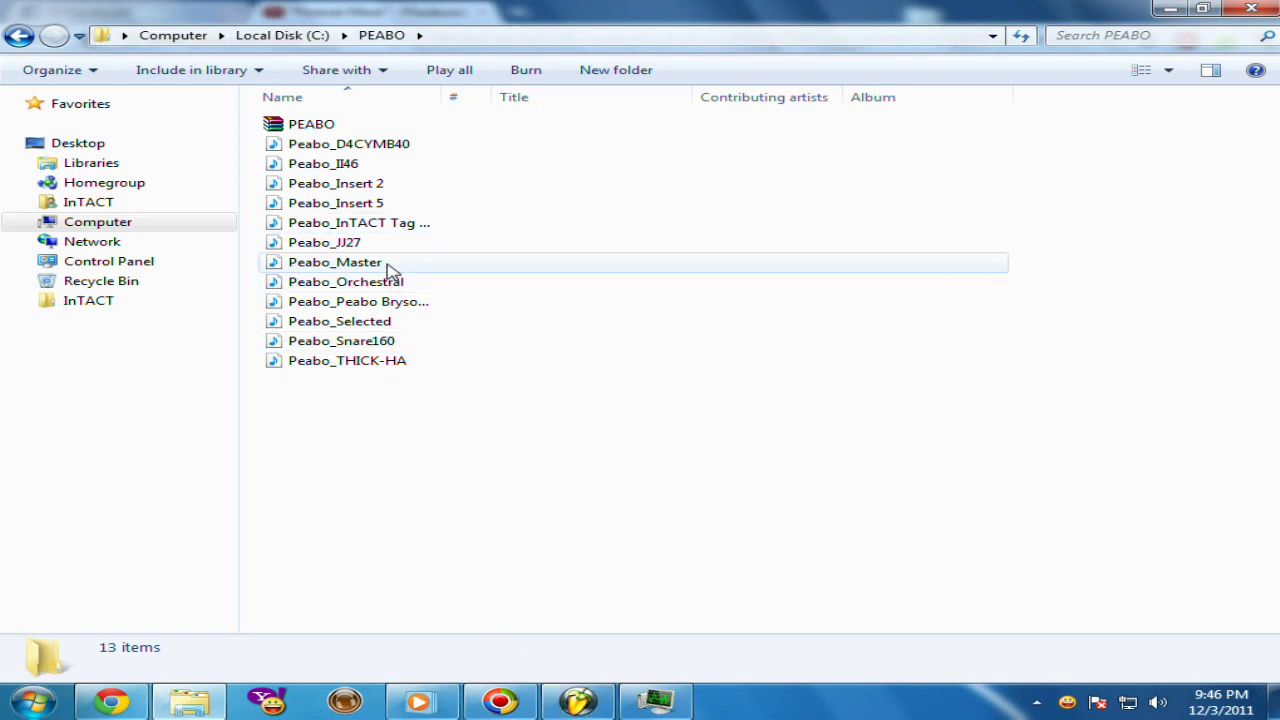
pyautogui.click(386, 149)
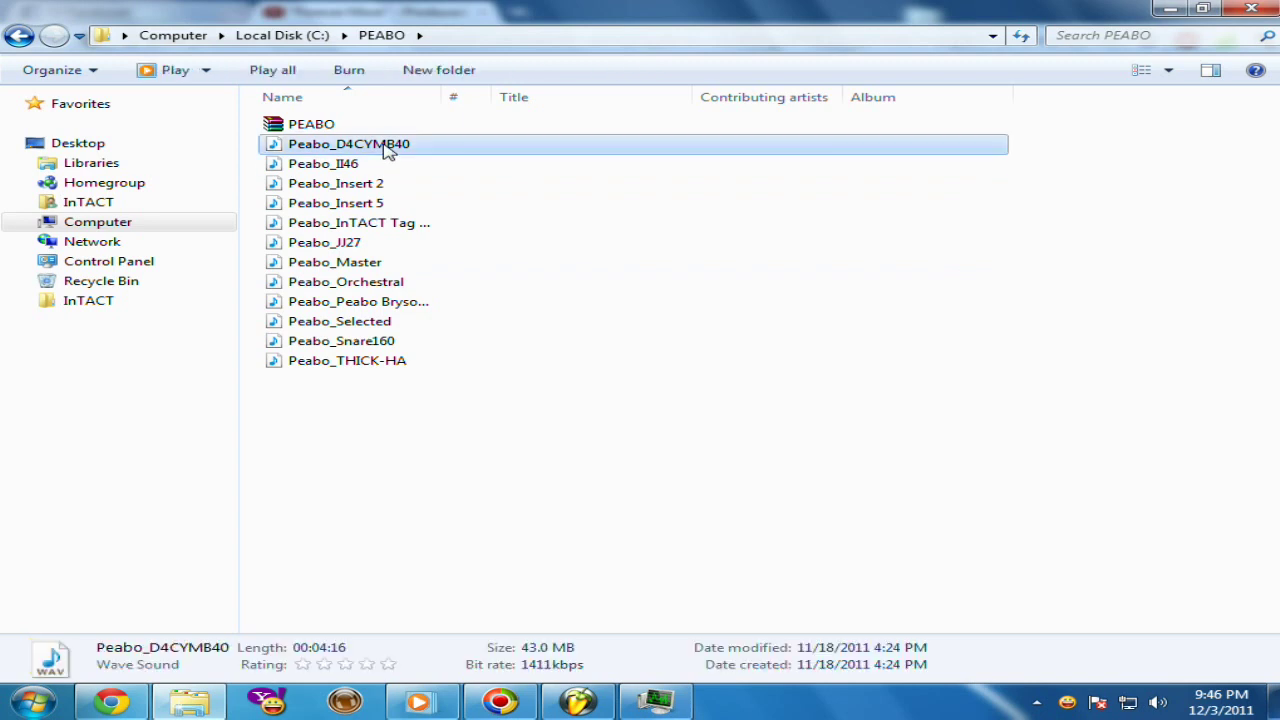
pyautogui.click(370, 185)
pyautogui.click(371, 204)
pyautogui.click(373, 222)
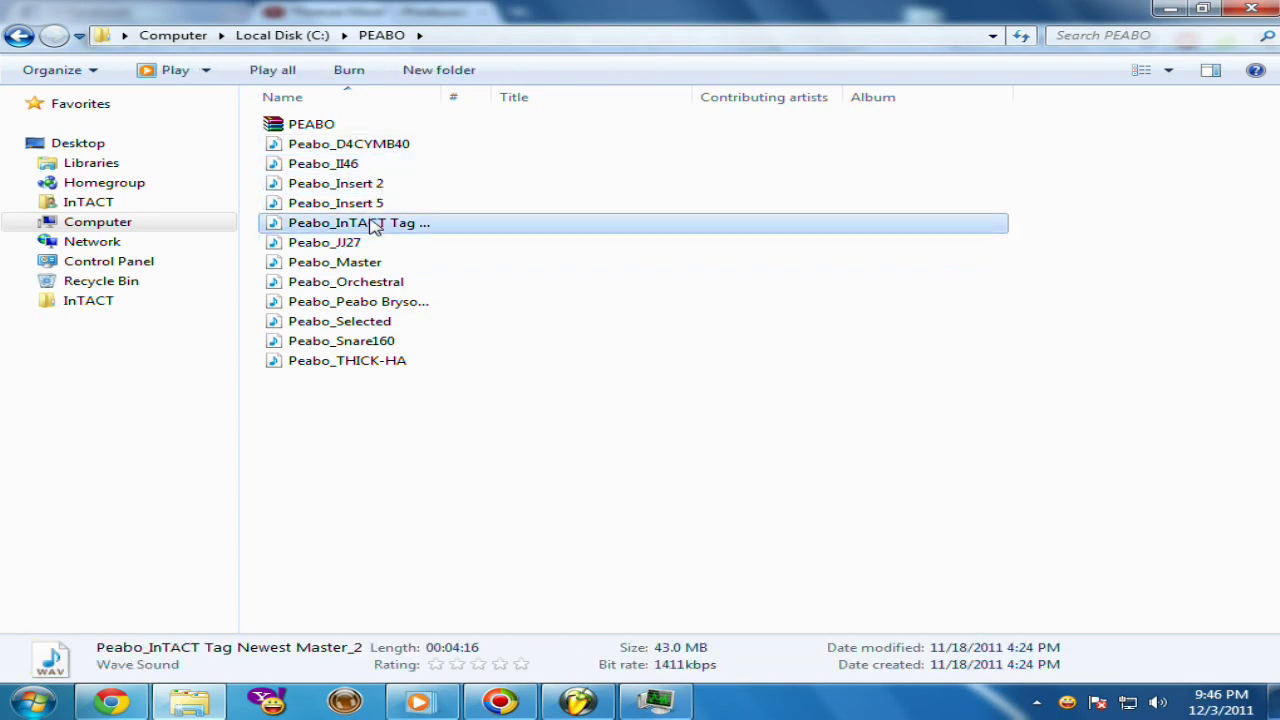
pyautogui.click(379, 244)
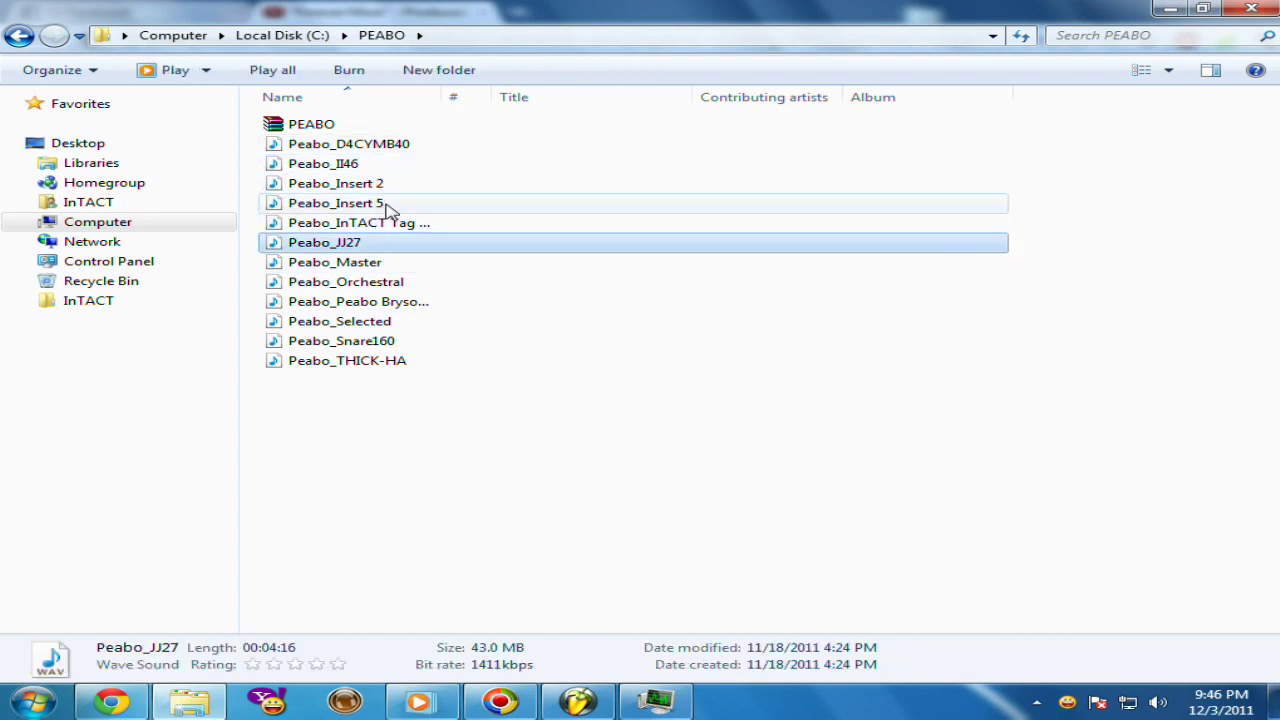
# Step: View details of Peabo_Insert 5, Insert 2 and Peabo_Orchestral, then select the Peabo Bryson file
pyautogui.click(386, 204)
pyautogui.click(386, 186)
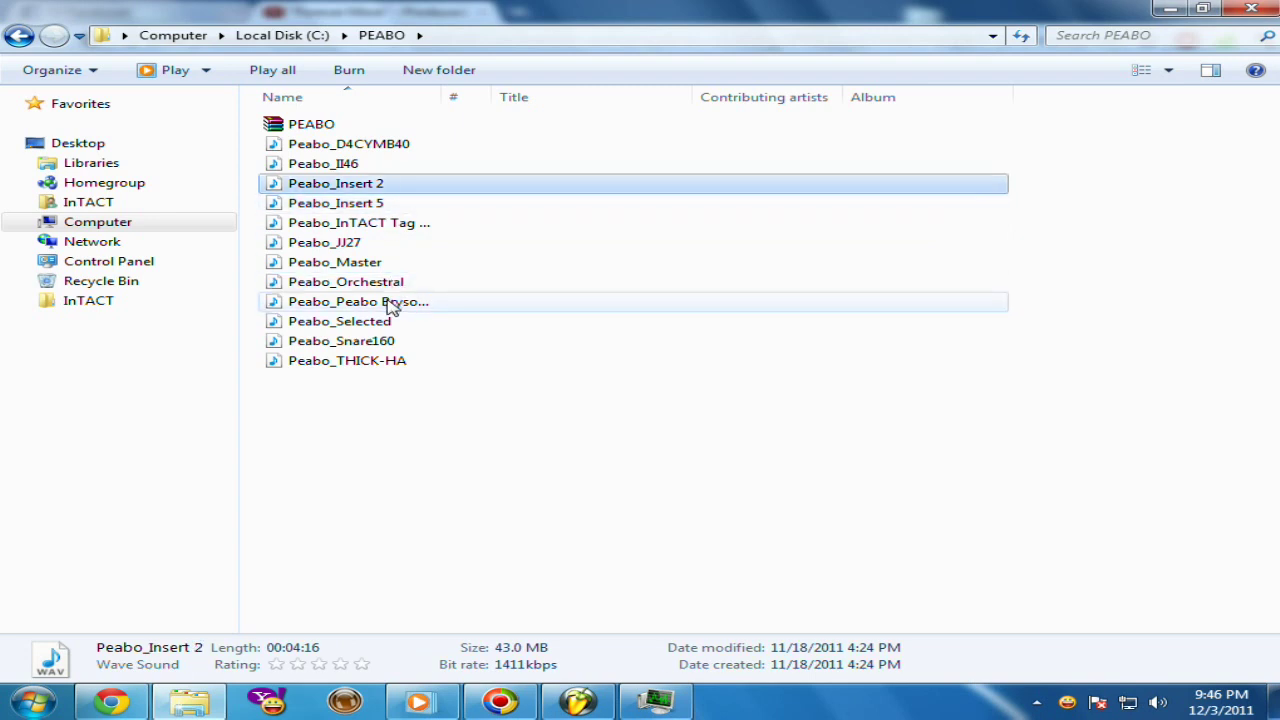
pyautogui.click(390, 306)
pyautogui.click(388, 320)
pyautogui.click(392, 308)
pyautogui.click(394, 286)
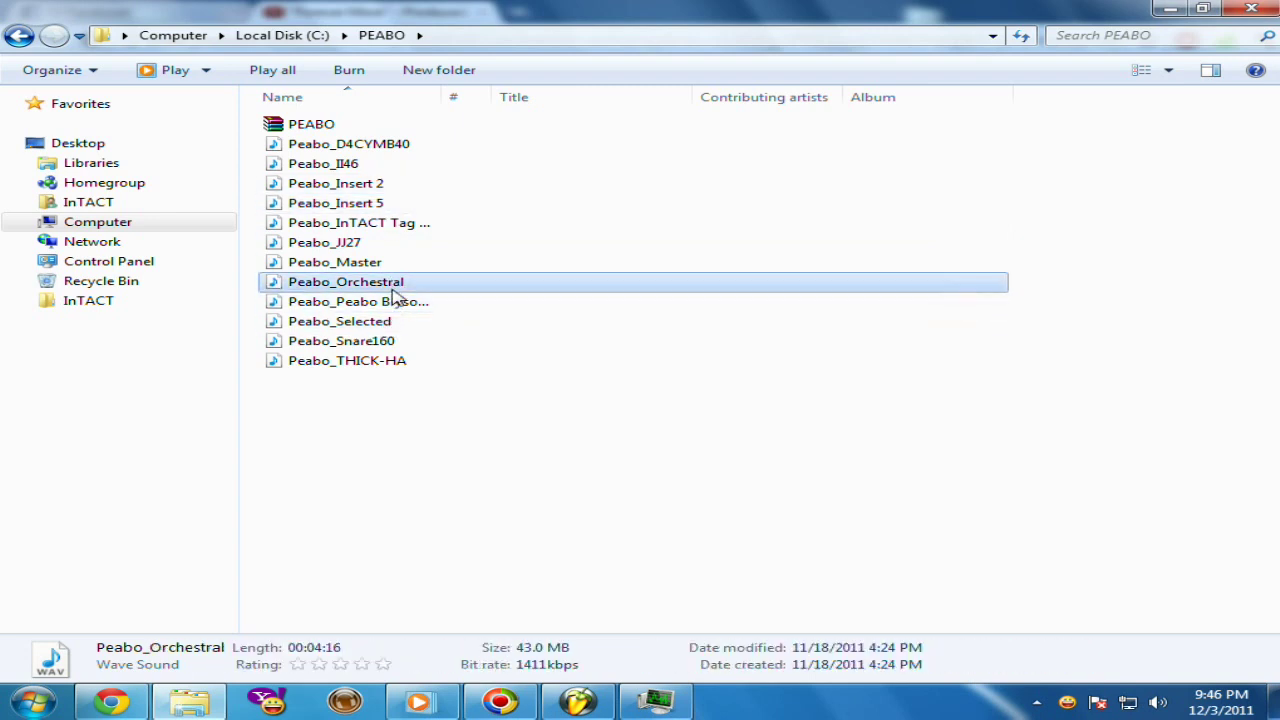
pyautogui.click(393, 305)
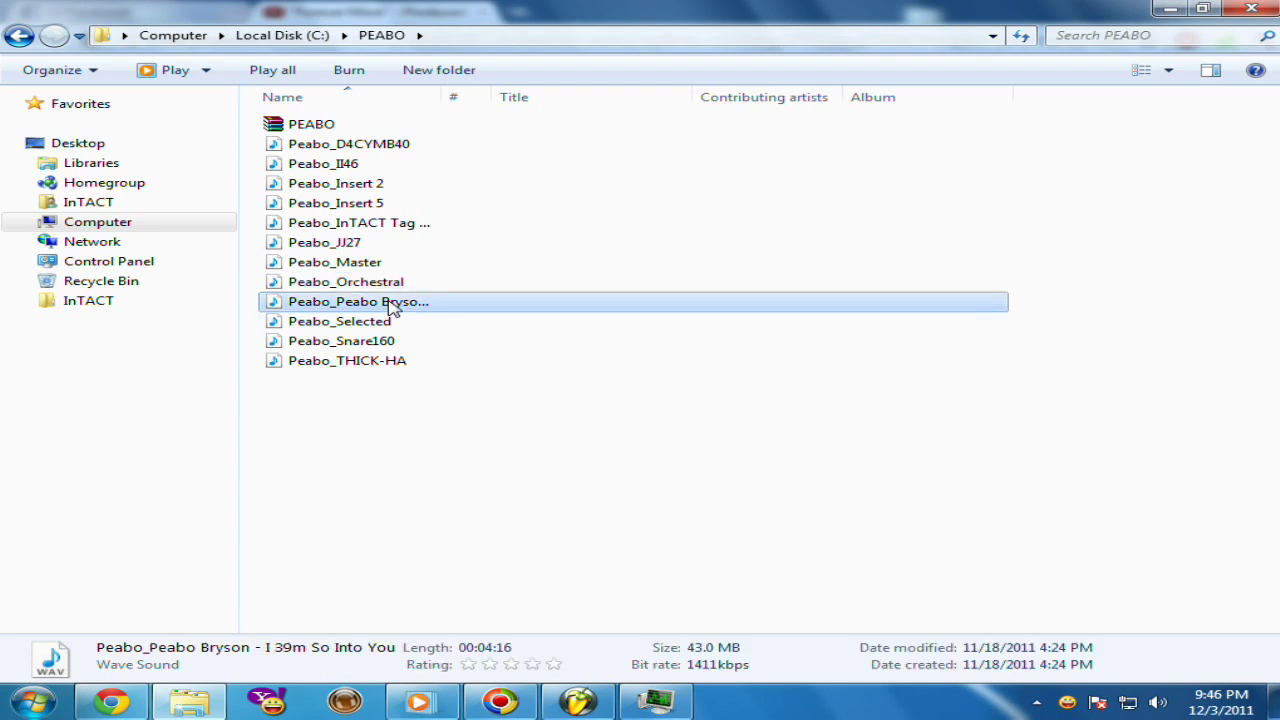
# Step: Preview the Peabo Bryson and Peabo_Snare160 WAVs in Media Player, then return to FL Studio
pyautogui.doubleClick(393, 307)
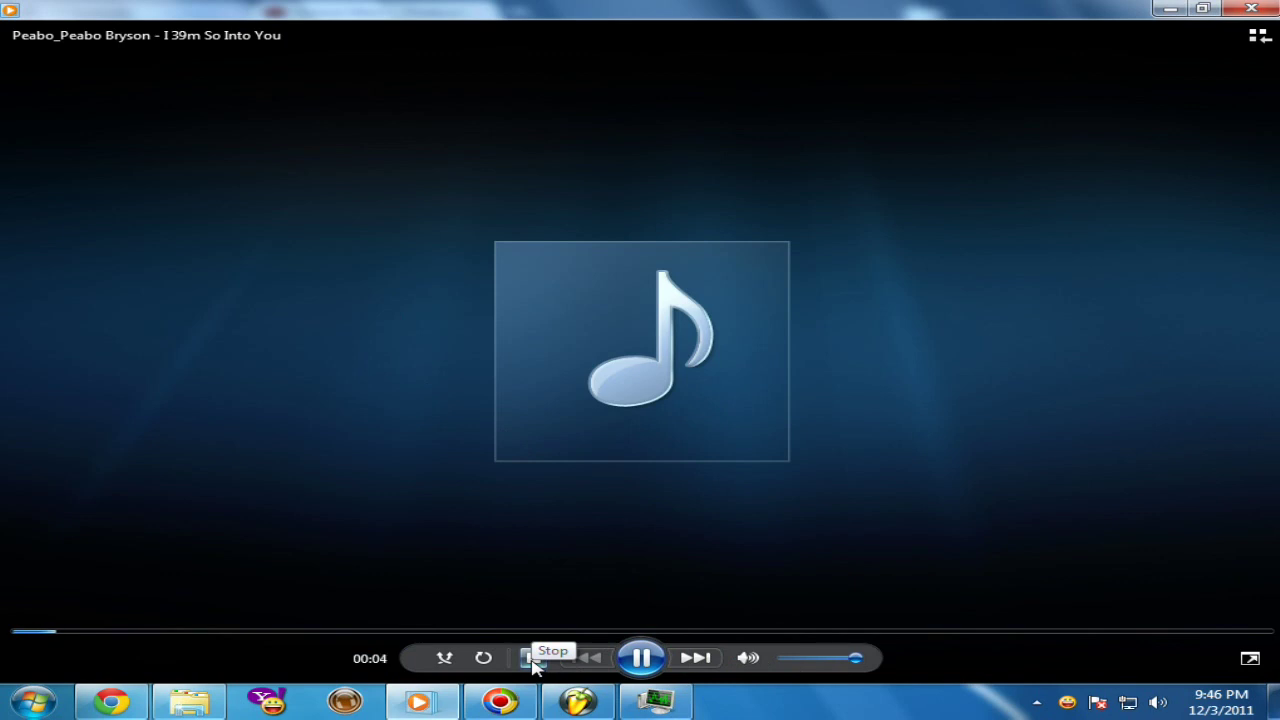
pyautogui.click(533, 658)
pyautogui.click(1251, 10)
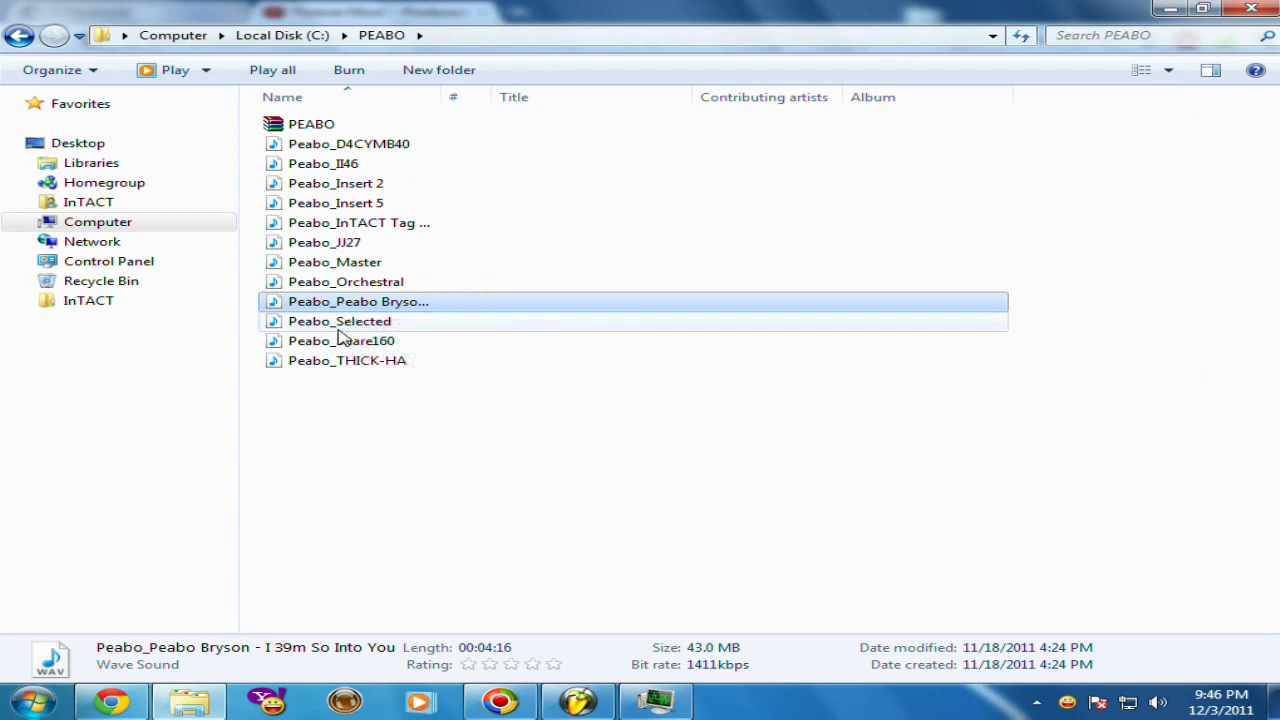
pyautogui.click(346, 344)
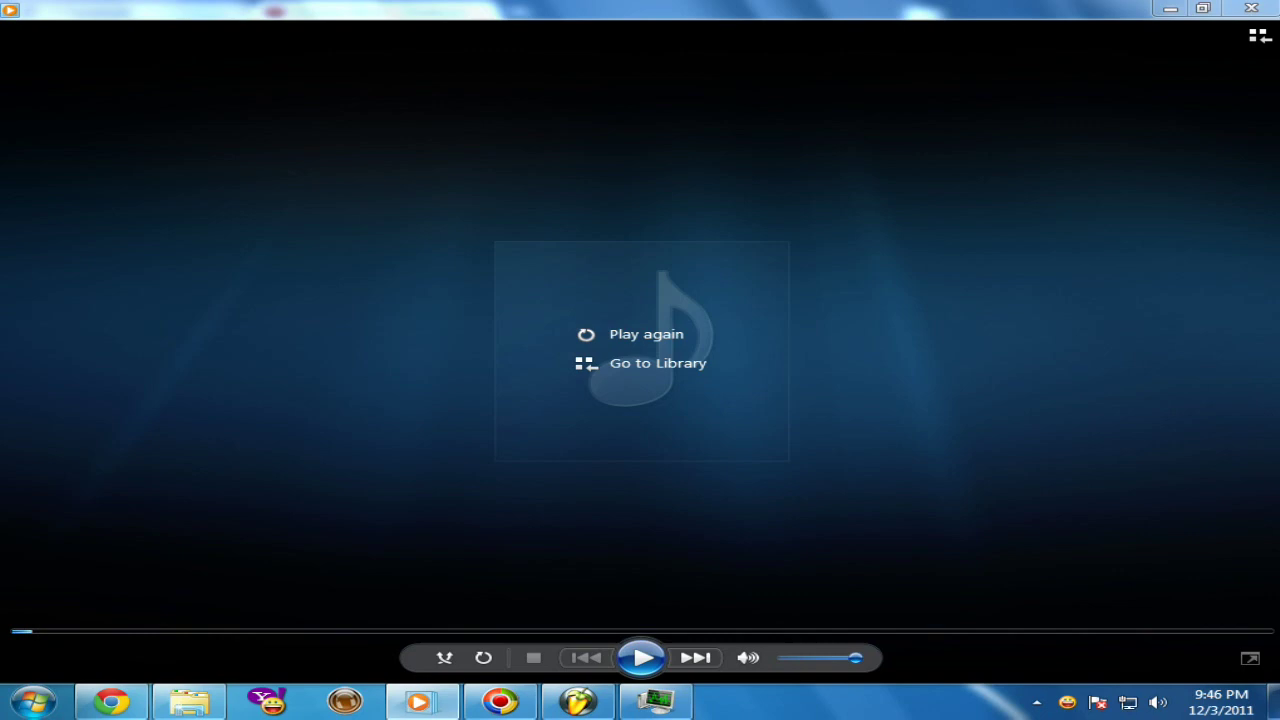
pyautogui.click(1251, 8)
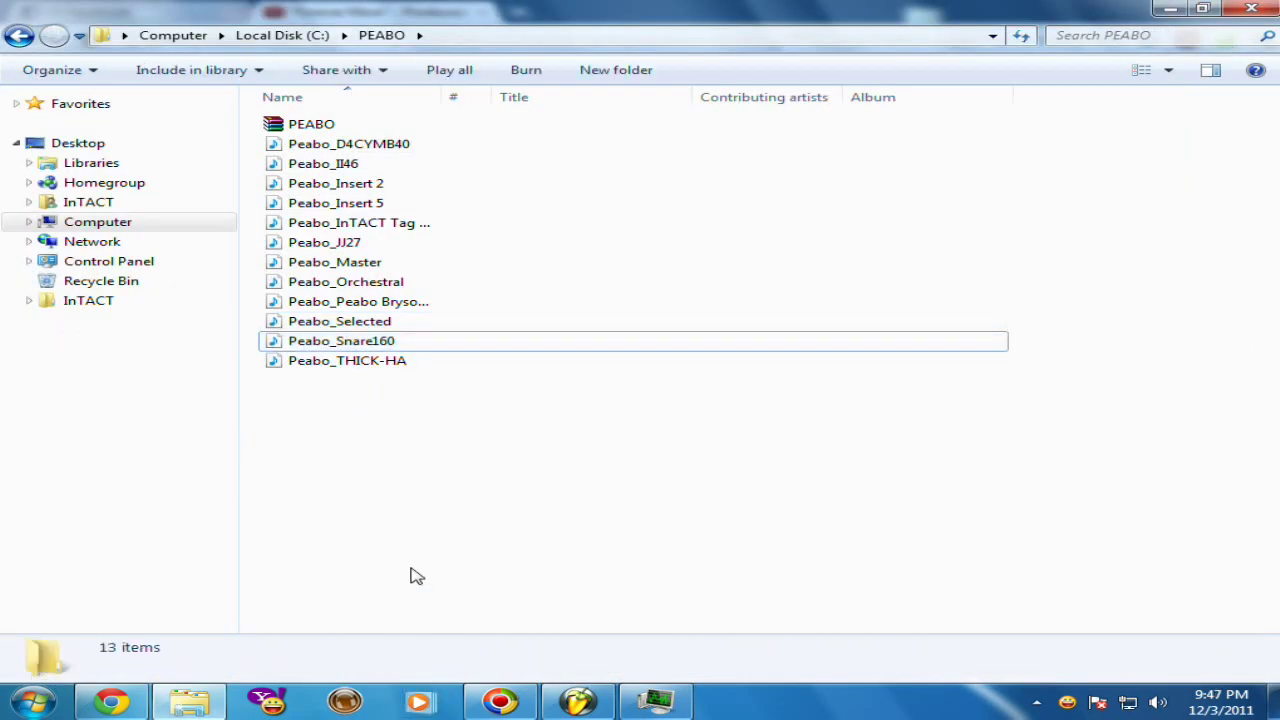
pyautogui.click(578, 701)
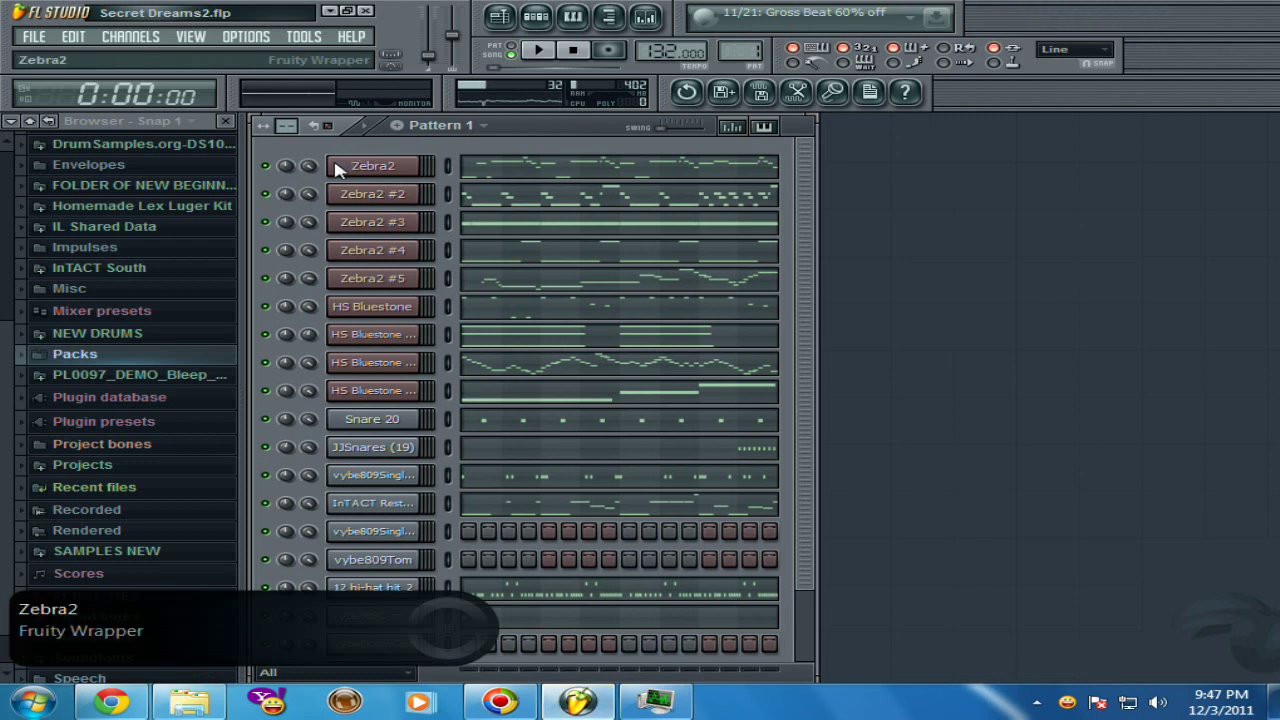
pyautogui.click(538, 50)
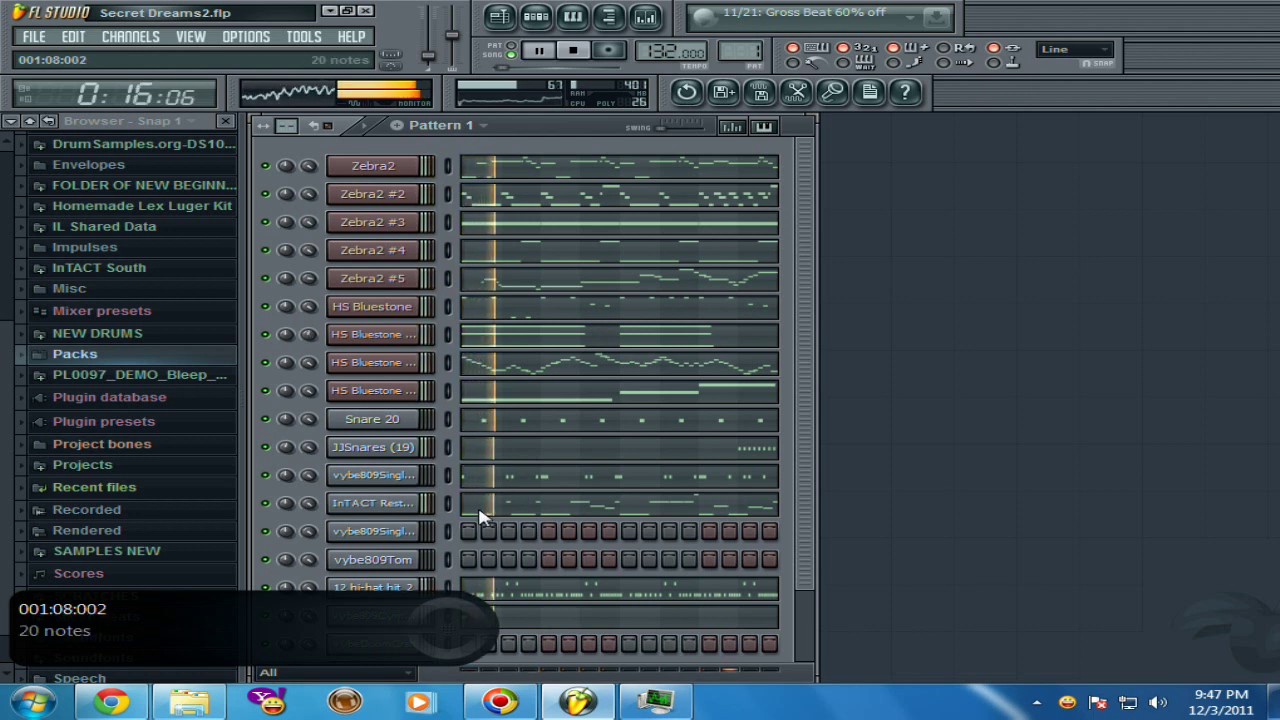
pyautogui.click(571, 50)
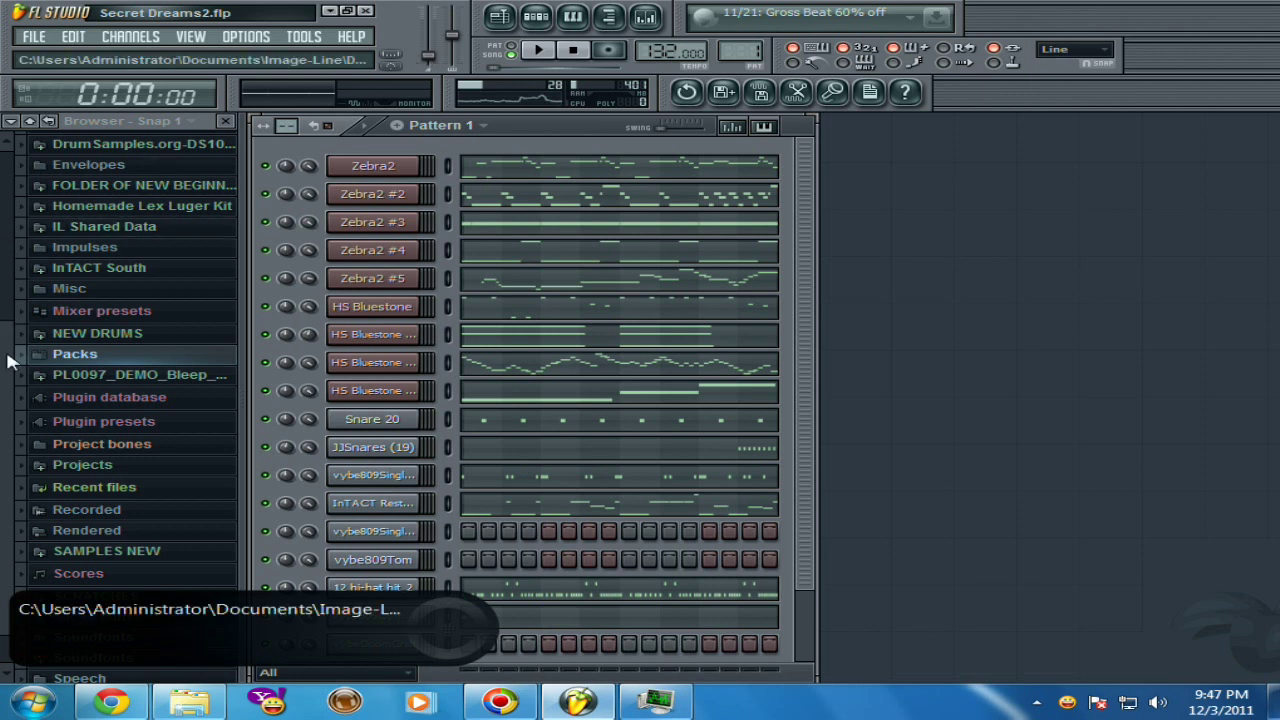
# Step: Play the song with the master volume raised, stop it, and open the mixer moved right
pyautogui.click(425, 57)
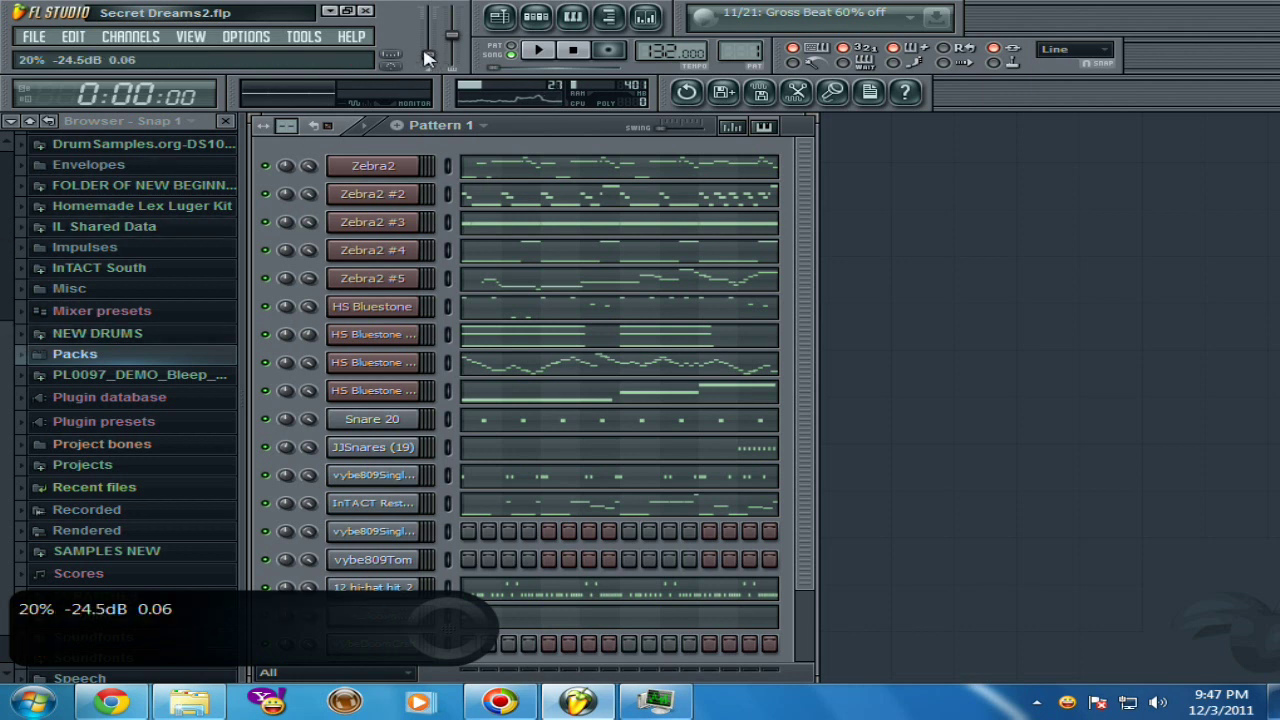
pyautogui.moveTo(424, 57); pyautogui.dragTo(455, 122)
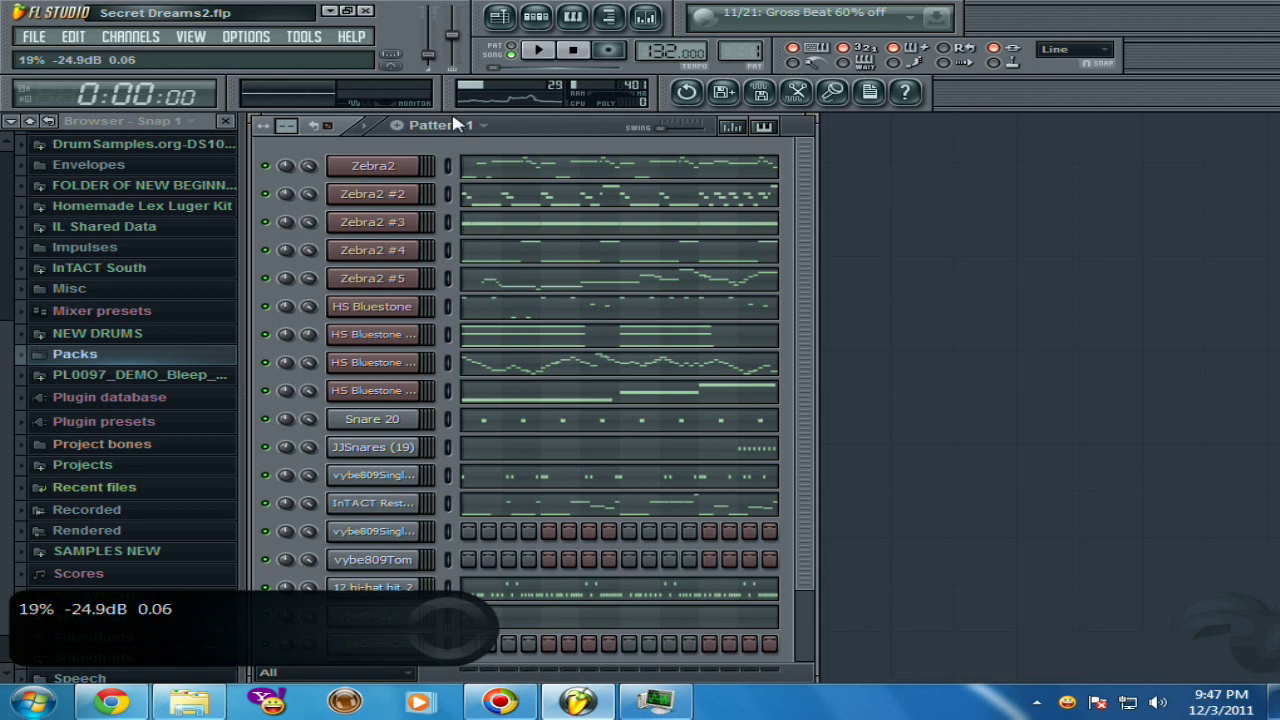
pyautogui.click(537, 52)
pyautogui.moveTo(427, 55); pyautogui.dragTo(411, 622)
pyautogui.click(537, 50)
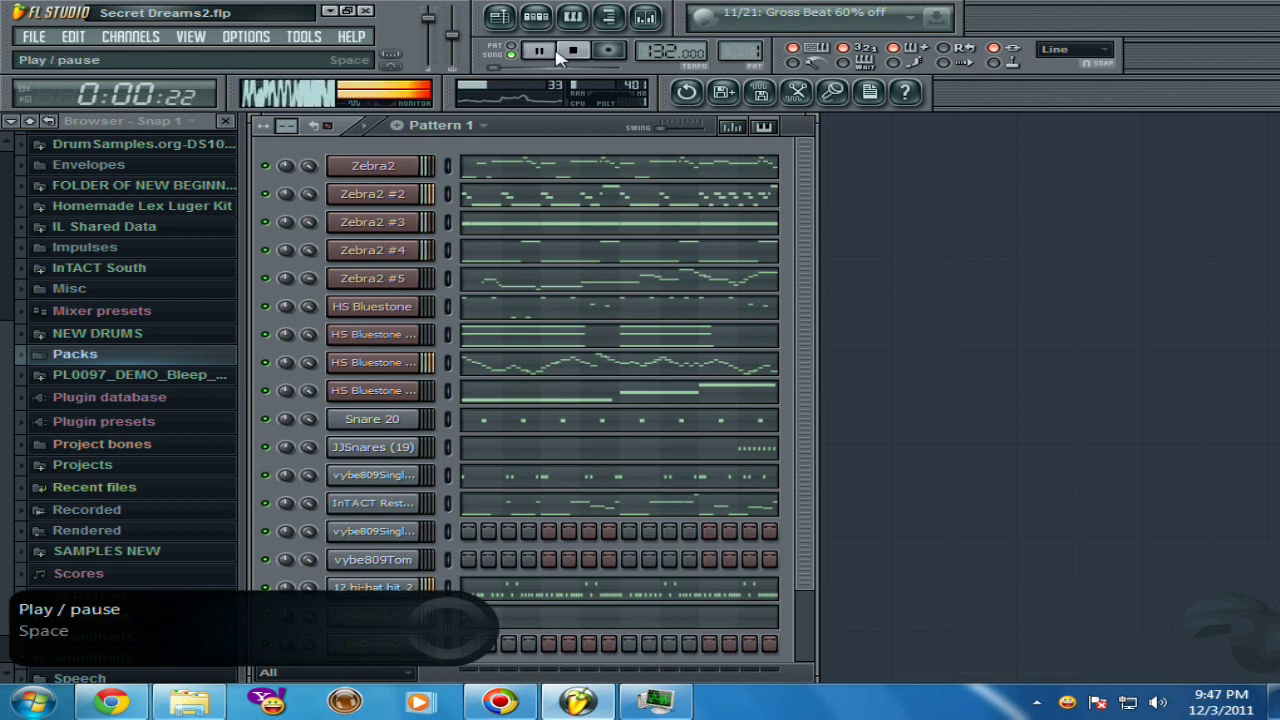
pyautogui.click(572, 50)
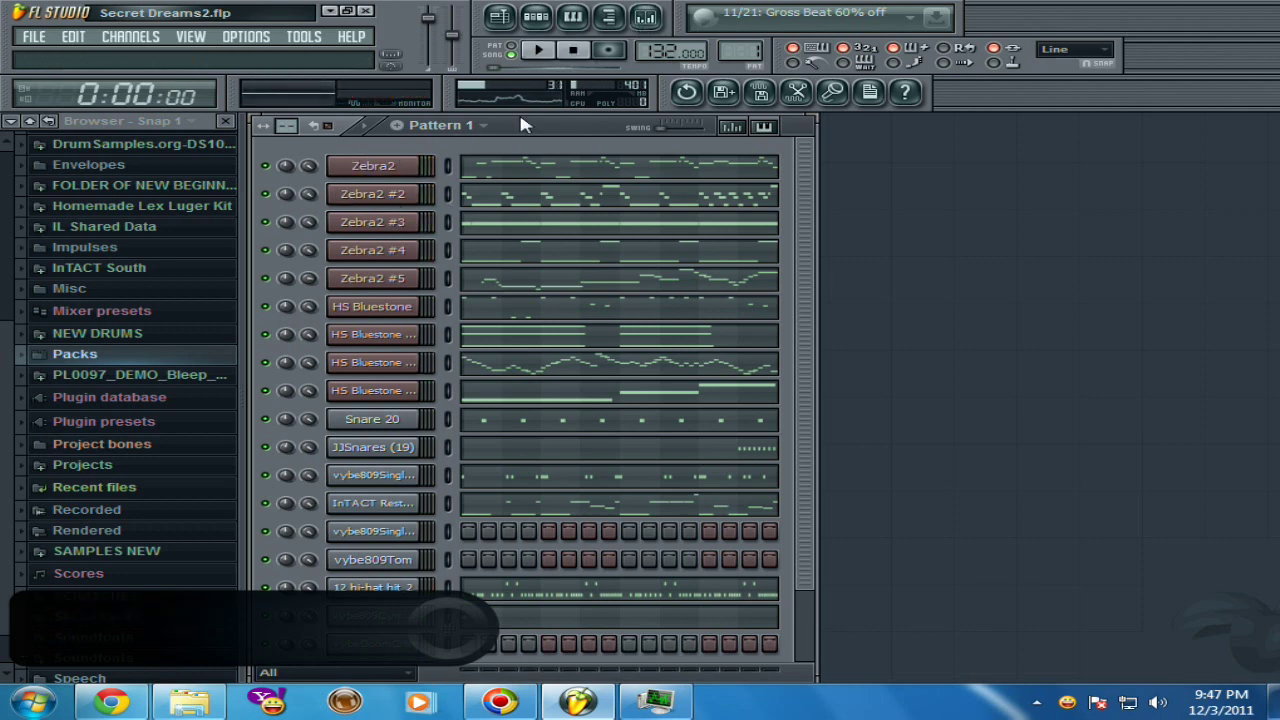
pyautogui.click(645, 18)
pyautogui.moveTo(480, 255); pyautogui.dragTo(547, 252)
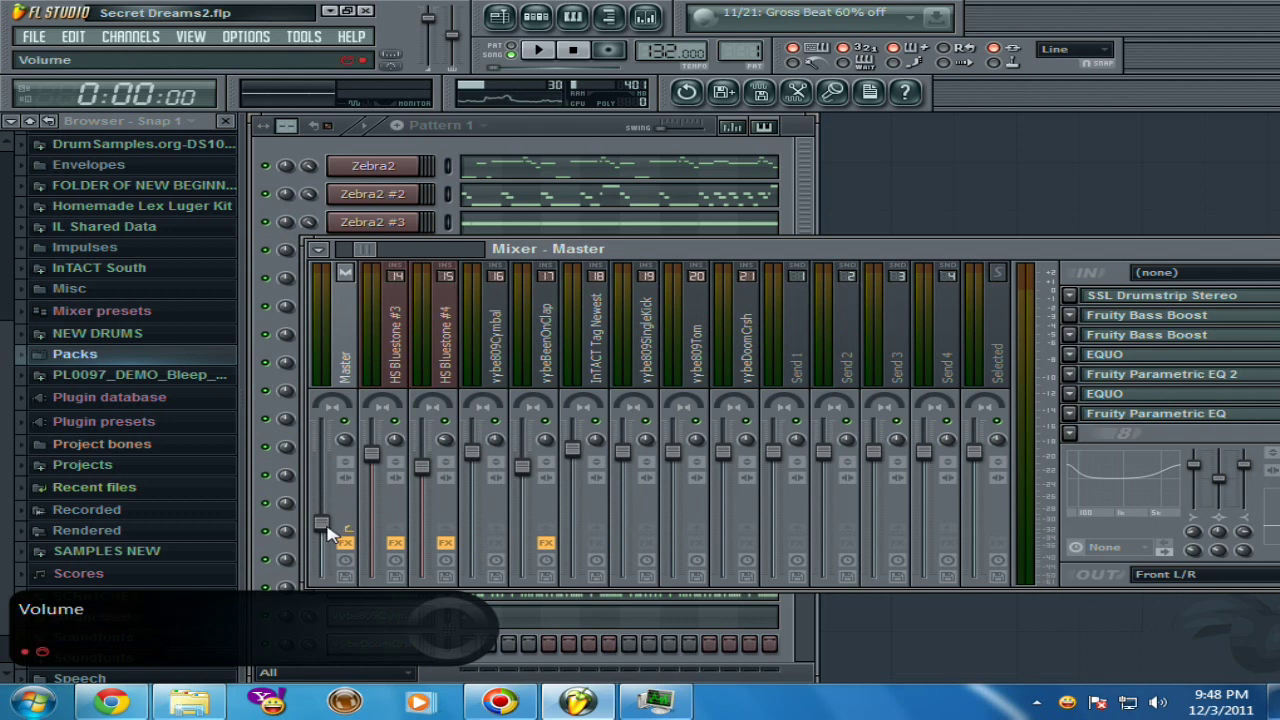
# Step: Lower the Master track volume to about 5% and listen during playback
pyautogui.moveTo(323, 528); pyautogui.dragTo(334, 606)
pyautogui.click(538, 50)
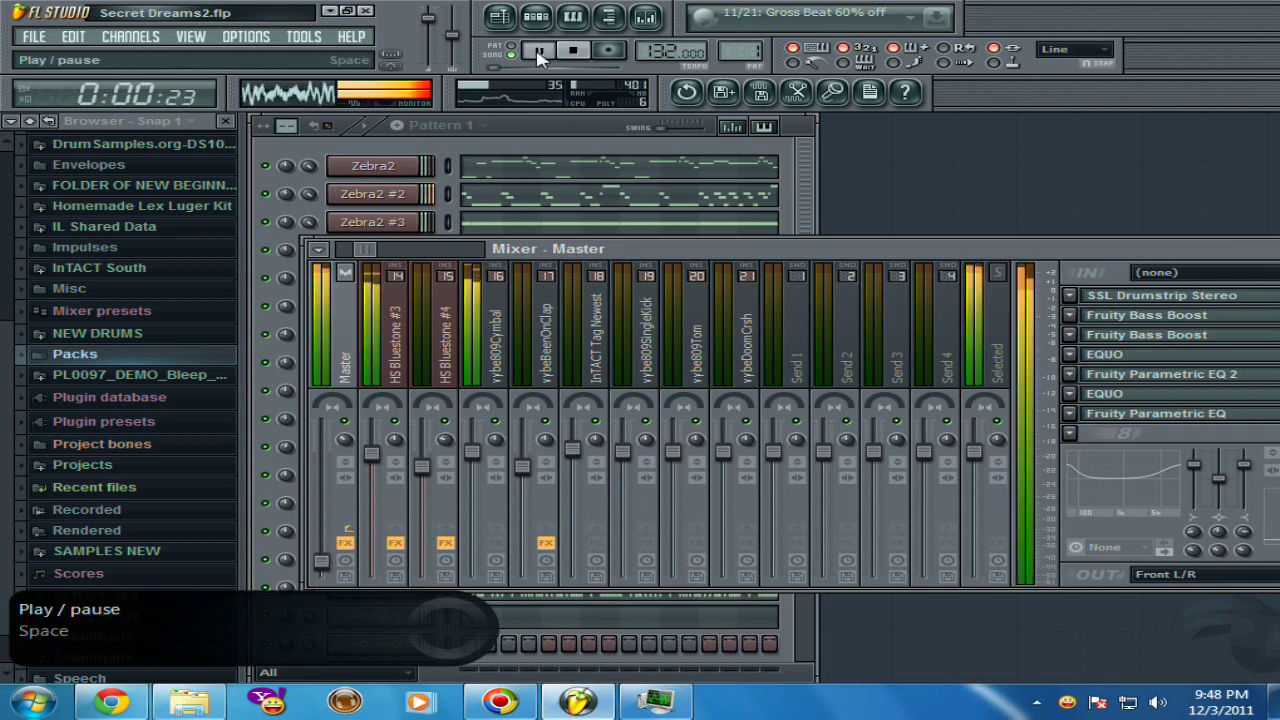
pyautogui.moveTo(321, 562); pyautogui.dragTo(328, 585)
pyautogui.scroll(-3, 325, 578)
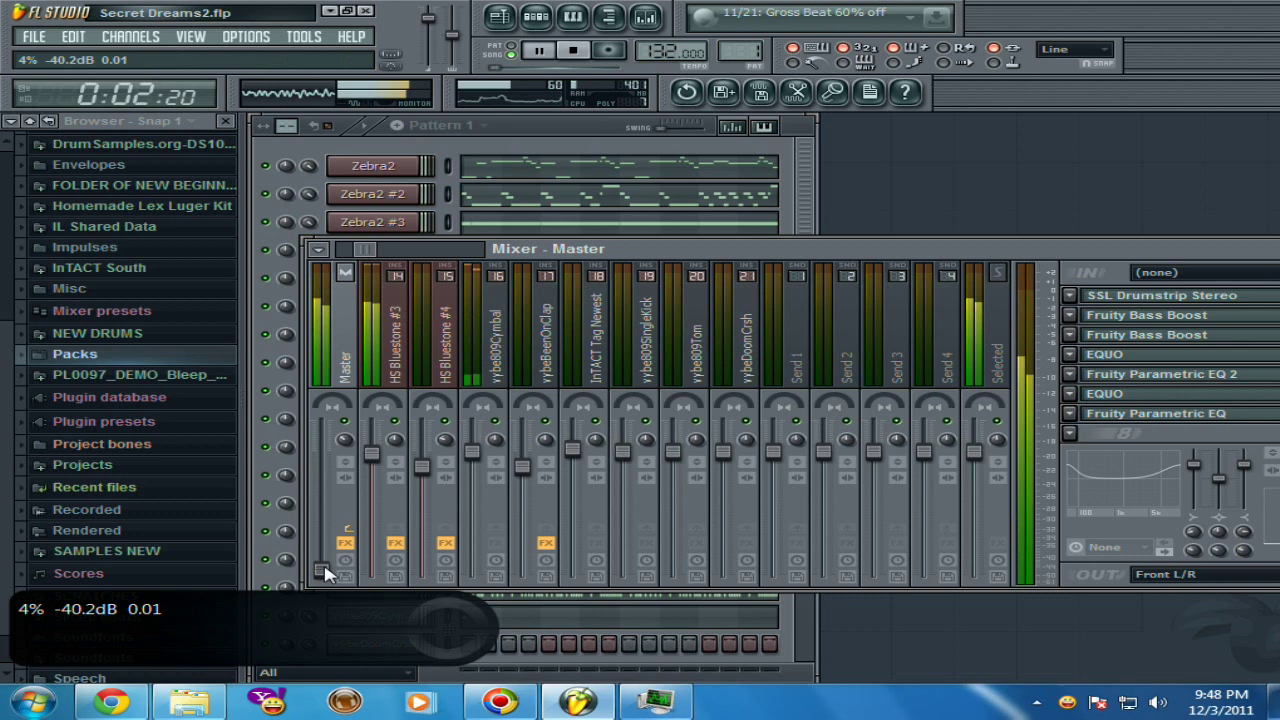
pyautogui.scroll(1, 325, 578)
pyautogui.scroll(1, 325, 580)
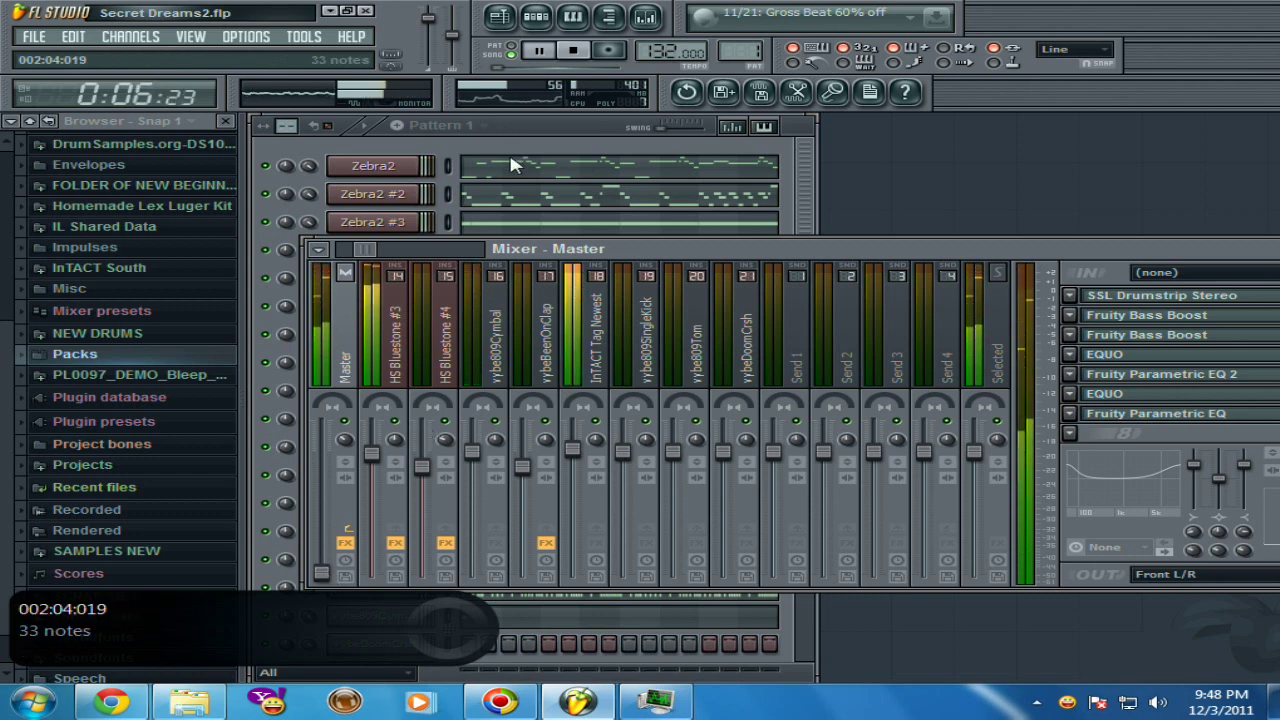
pyautogui.click(572, 50)
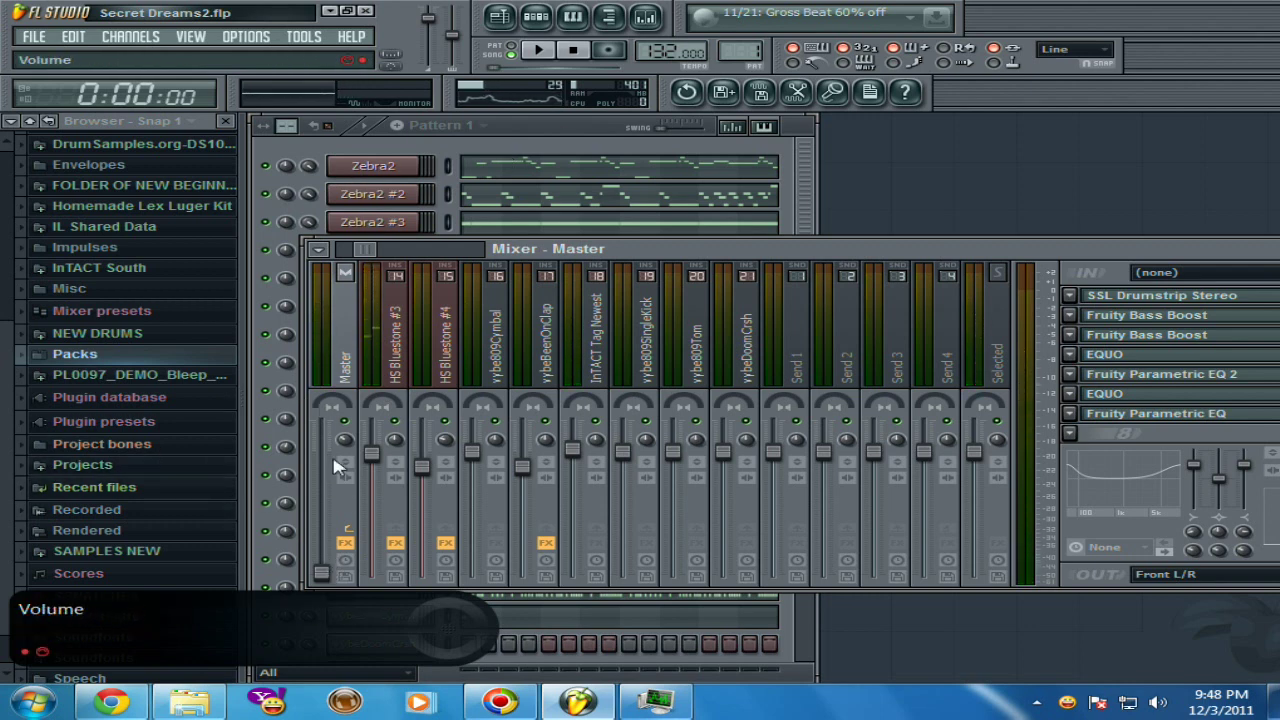
pyautogui.scroll(3, 320, 560)
# Step: Inspect the Zebra2 channel's miscellaneous settings, then select the Master mixer track
pyautogui.click(398, 170)
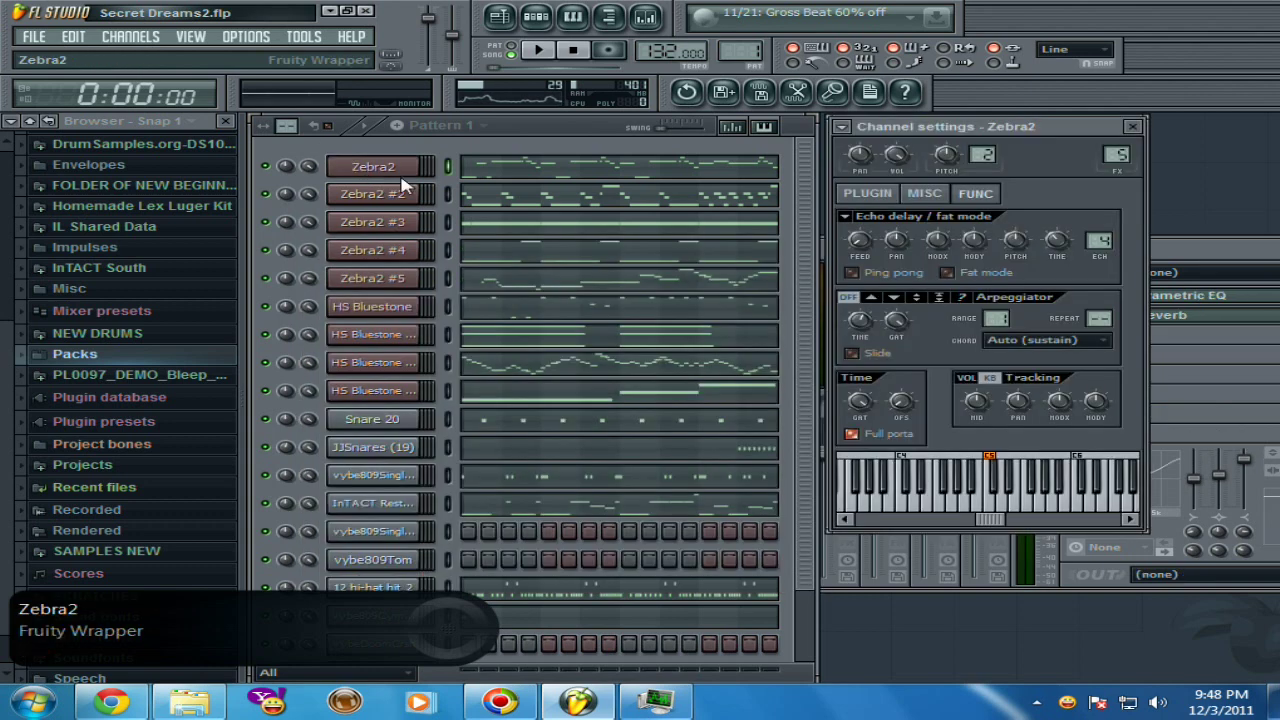
pyautogui.click(925, 193)
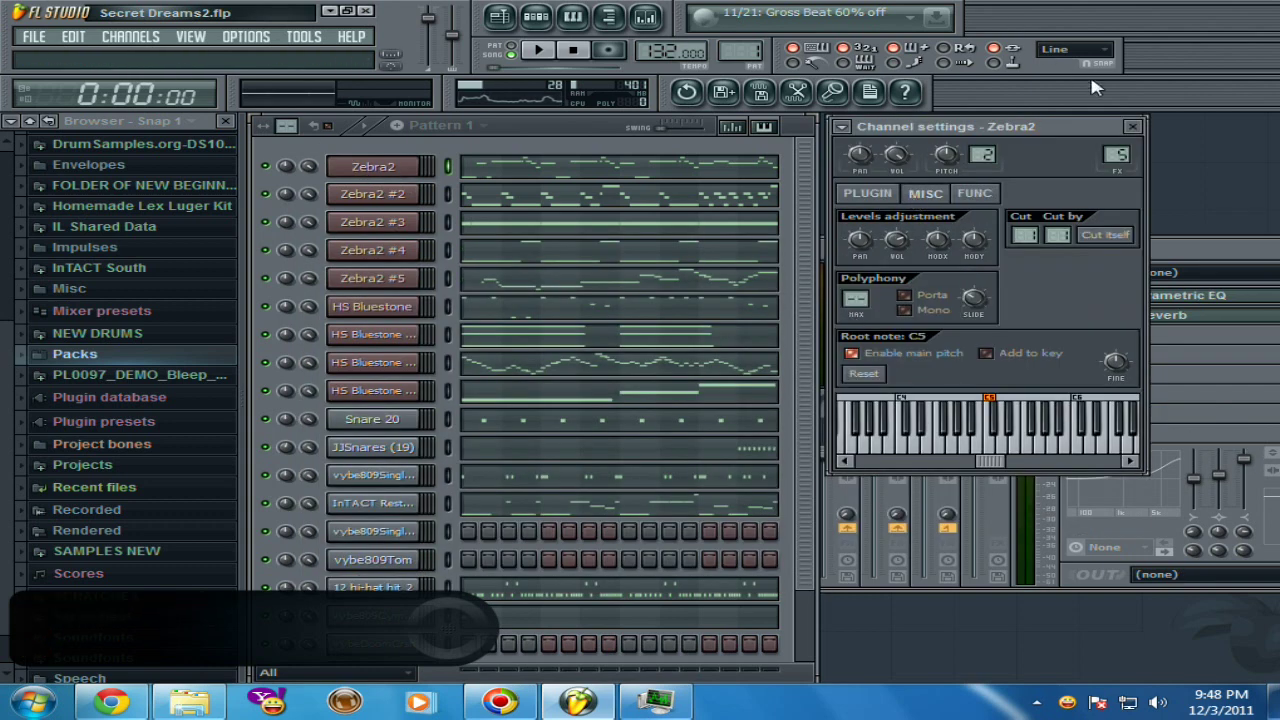
pyautogui.click(1132, 126)
pyautogui.click(988, 250)
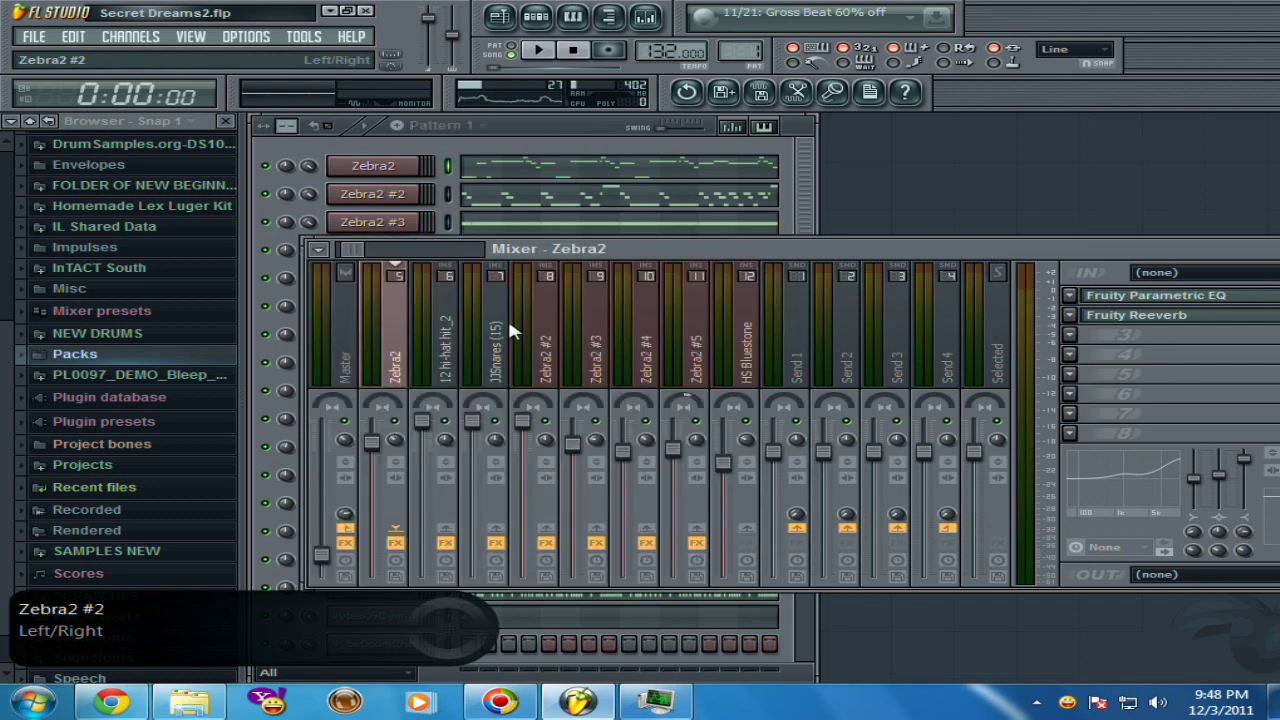
pyautogui.click(339, 319)
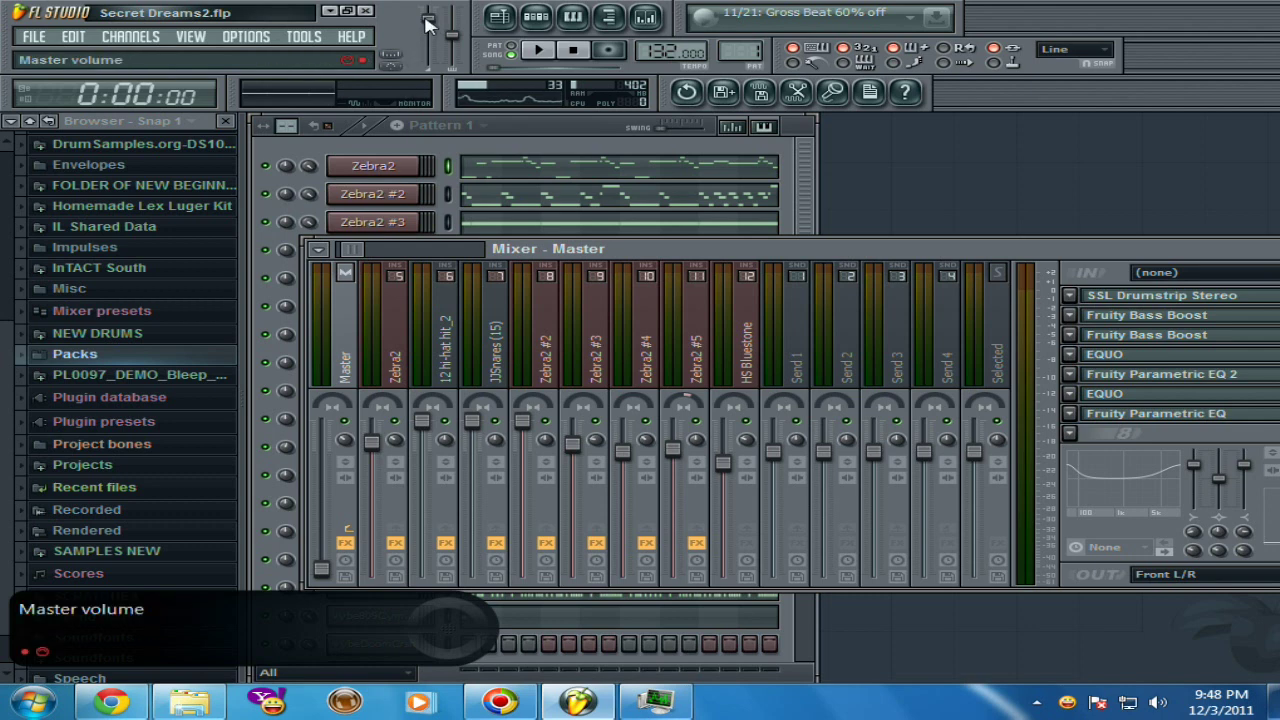
# Step: Play to check the master level, then stop and hide the mixer with F9
pyautogui.click(538, 50)
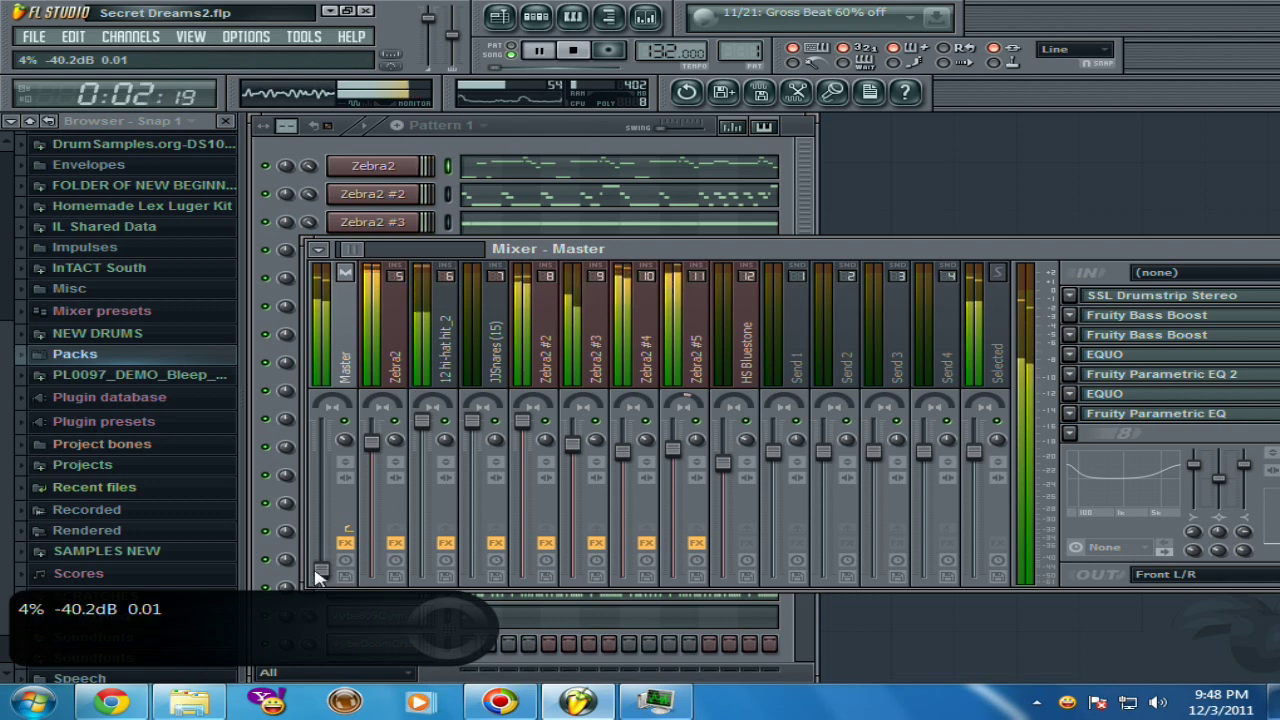
pyautogui.click(815, 197)
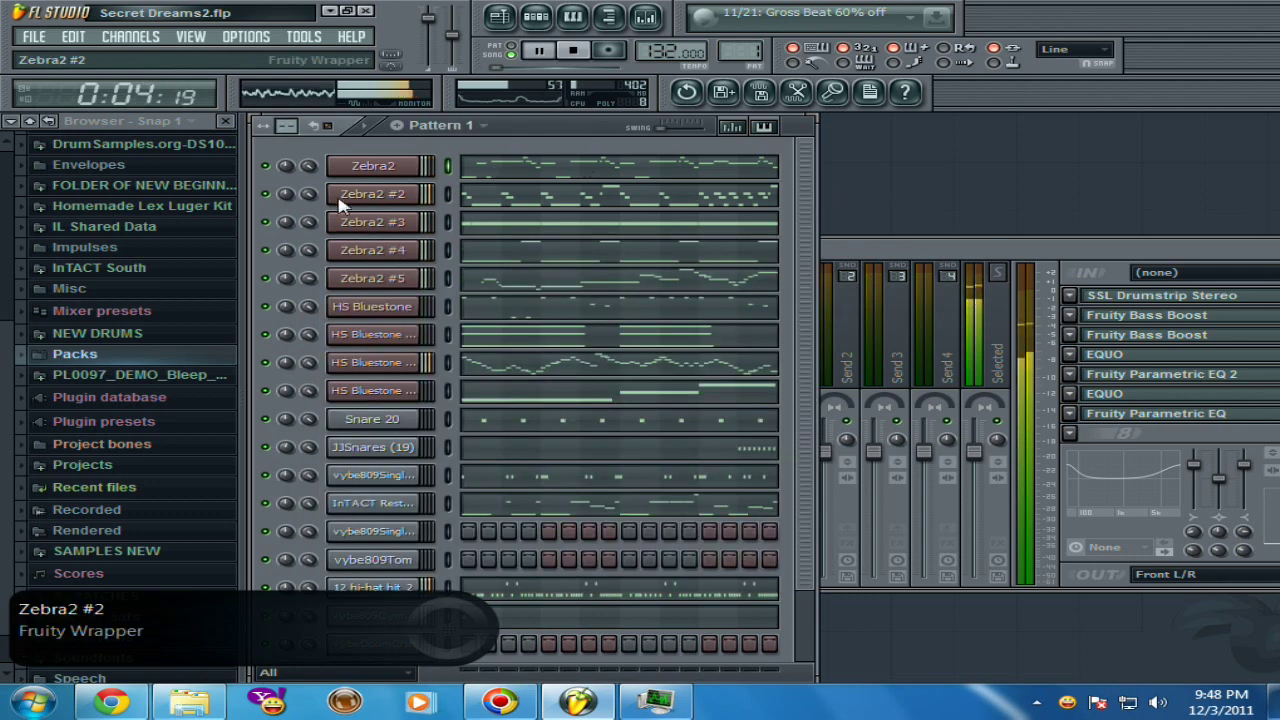
pyautogui.click(572, 55)
pyautogui.press('F9')
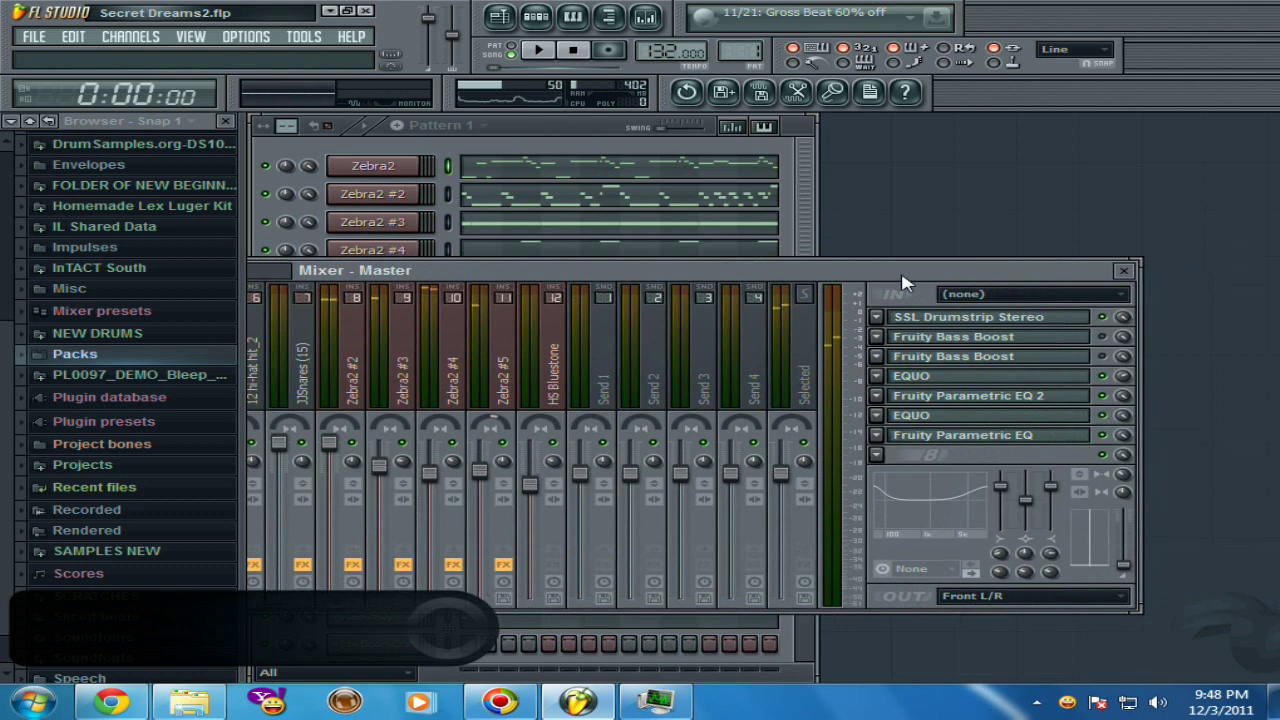
pyautogui.press('F9')
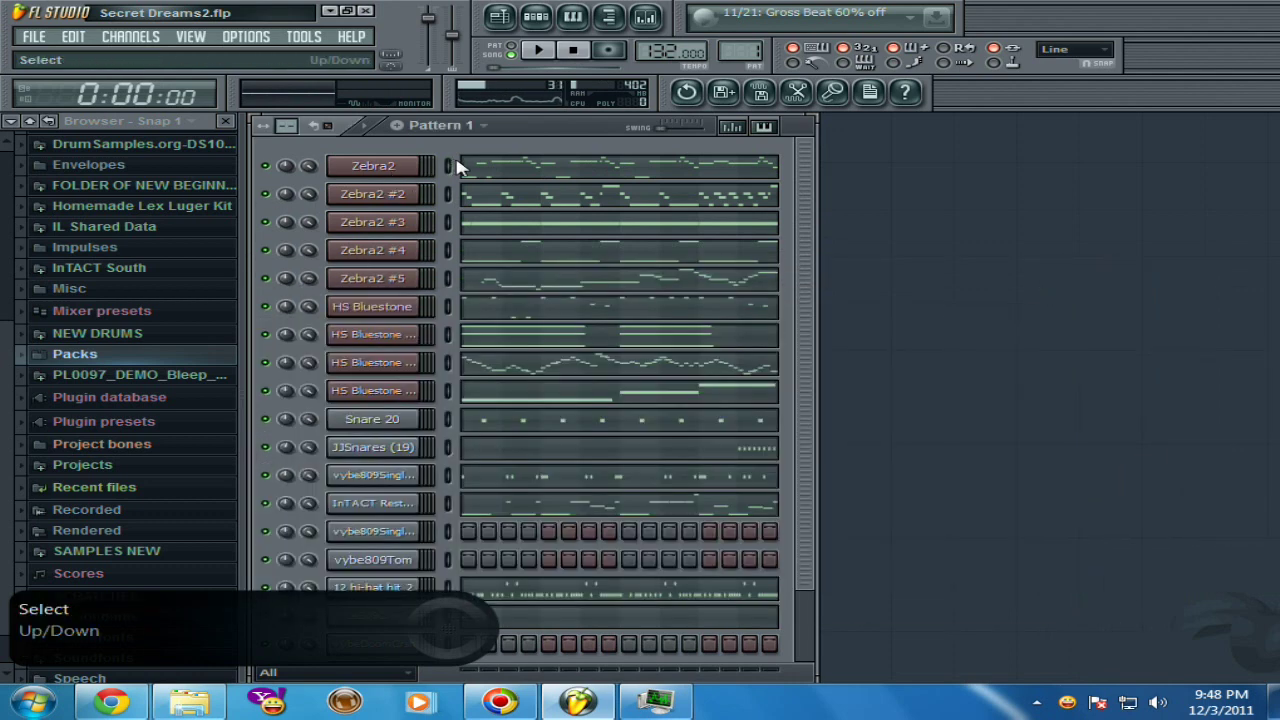
pyautogui.scroll(3, 60, 470)
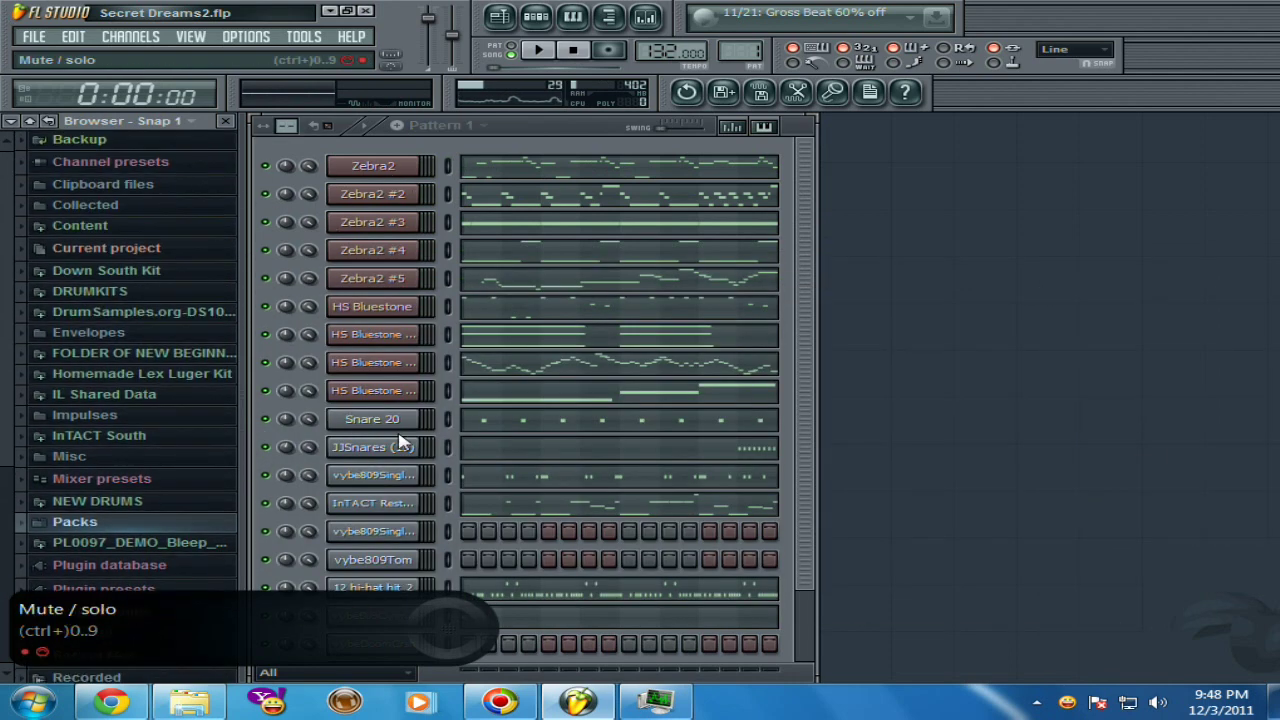
# Step: Bring the Explorer window showing C:\PEABO back to the front
pyautogui.hotkey('alt', 'Tab')
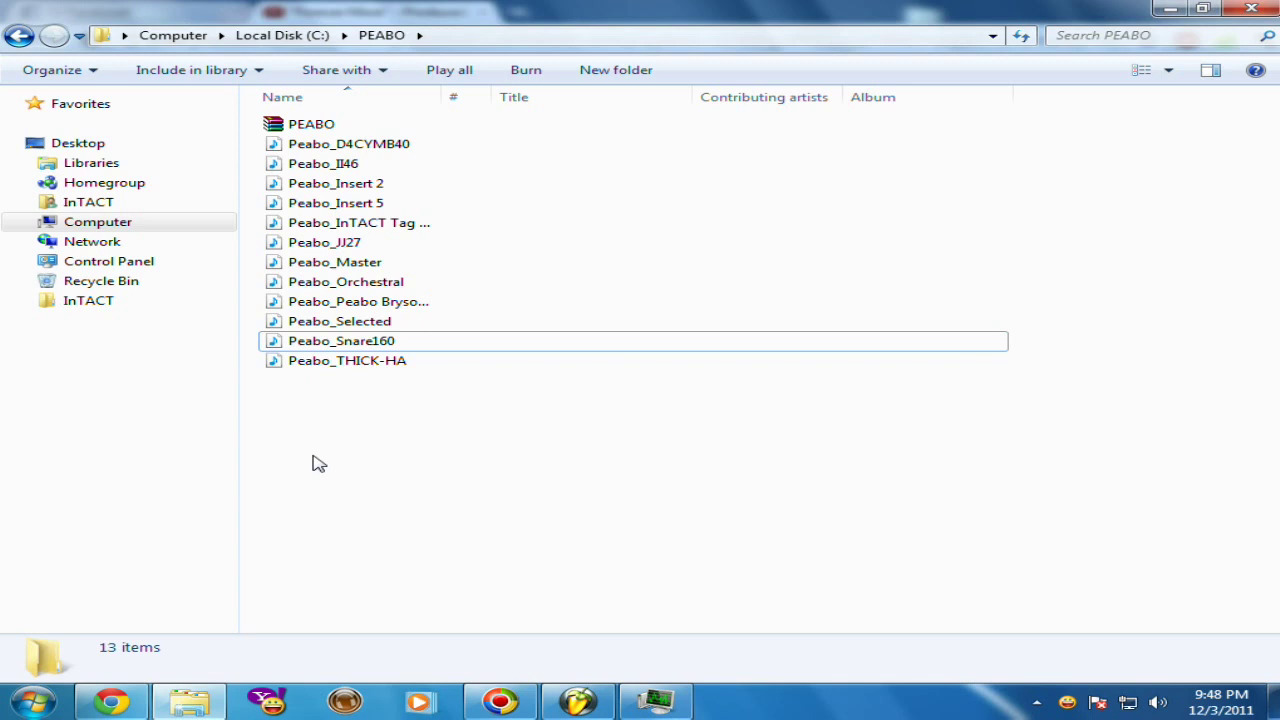
pyautogui.click(556, 700)
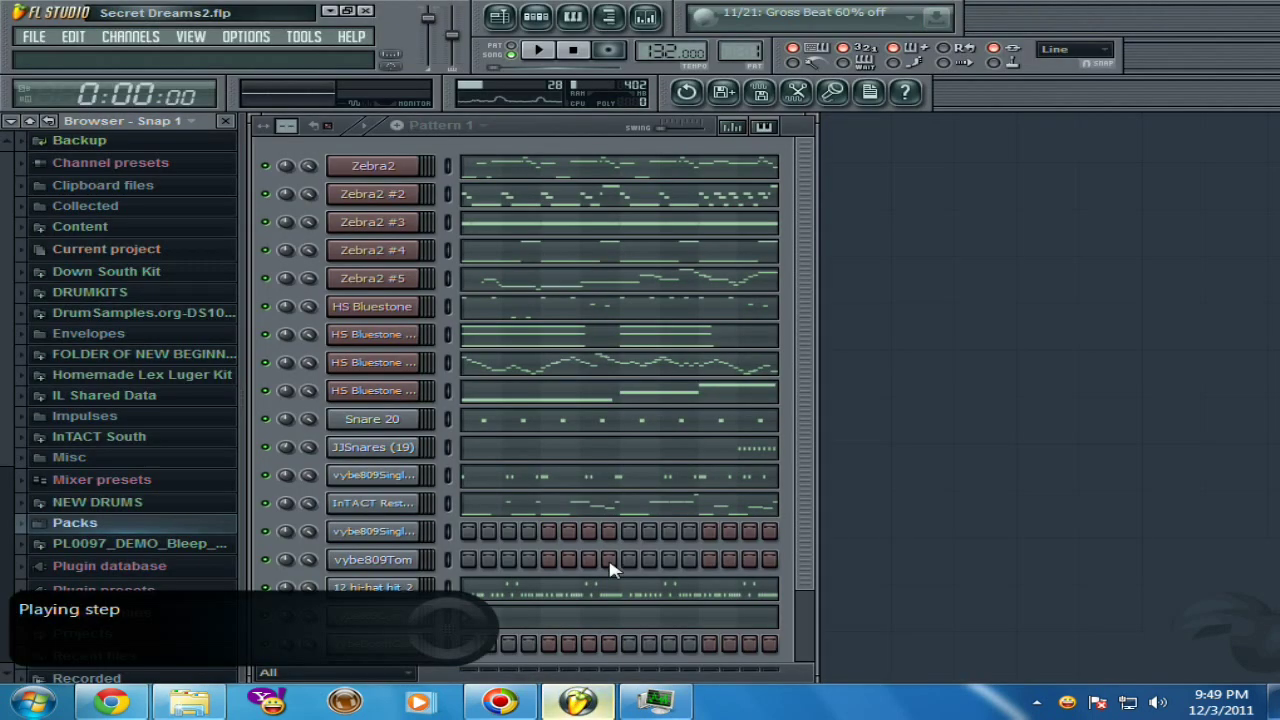
pyautogui.click(334, 13)
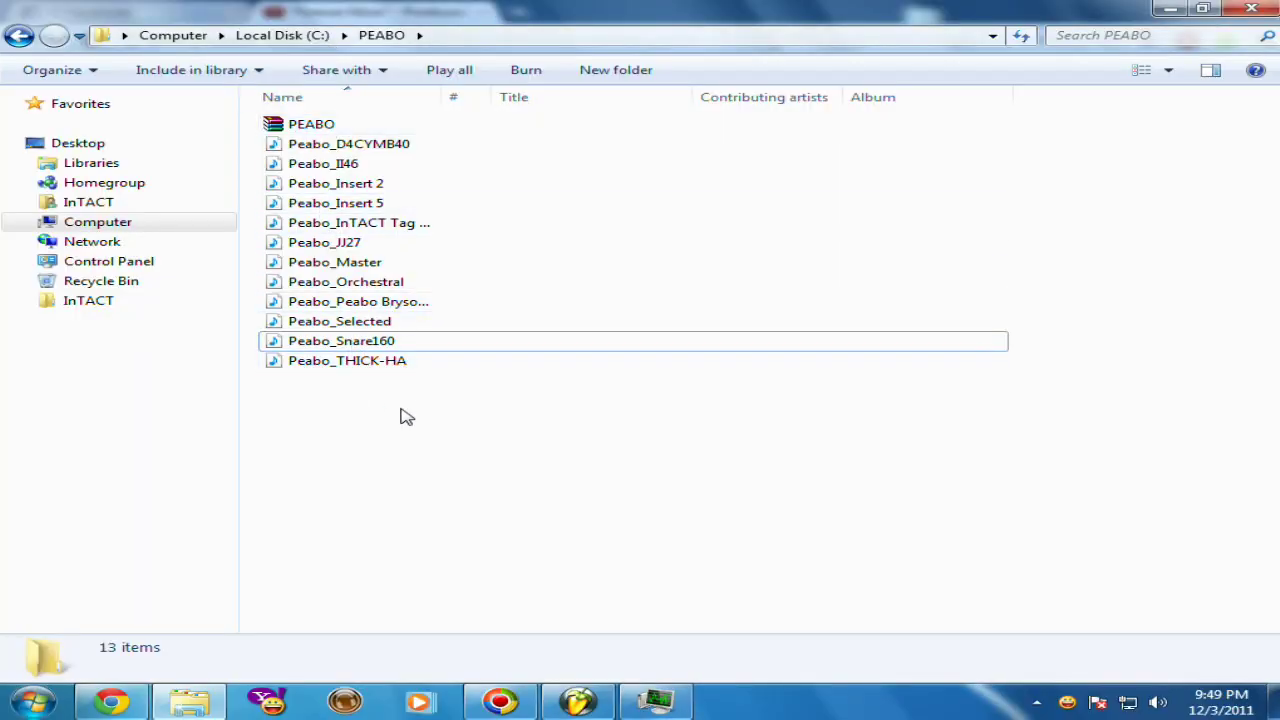
pyautogui.moveTo(403, 417); pyautogui.dragTo(314, 145)
pyautogui.rightClick(313, 222)
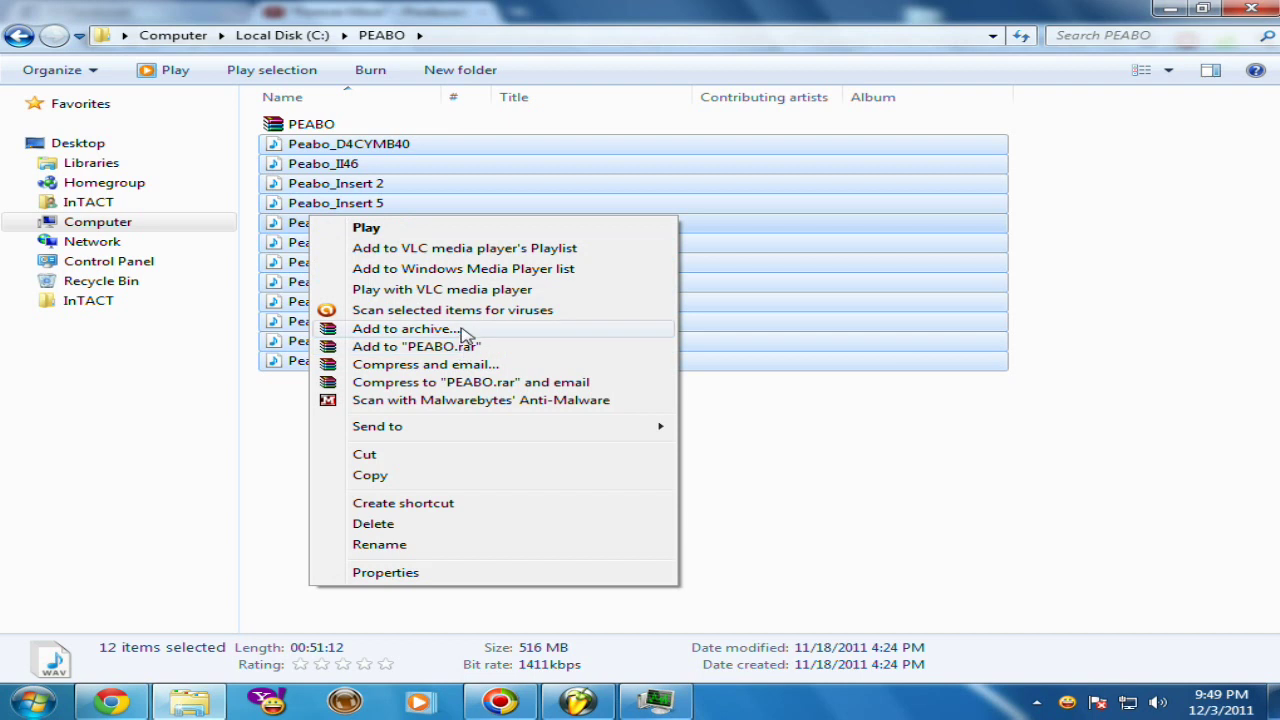
pyautogui.click(463, 332)
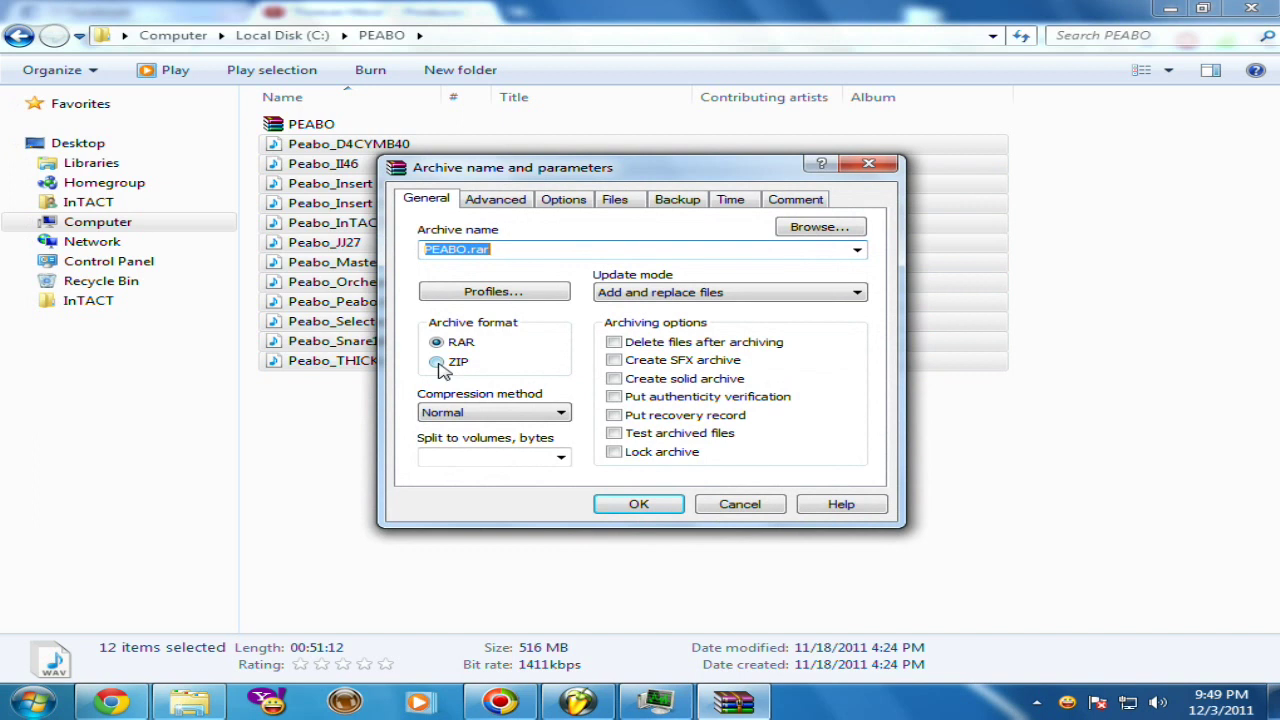
pyautogui.click(438, 363)
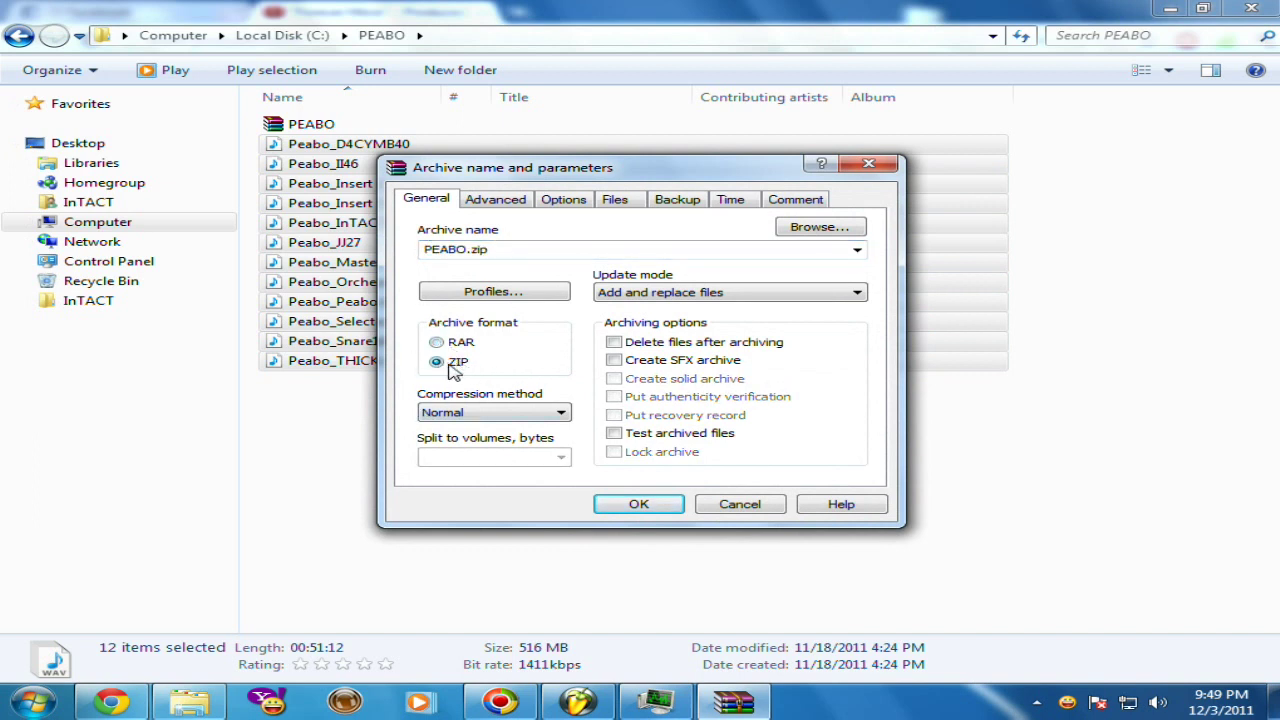
pyautogui.click(740, 505)
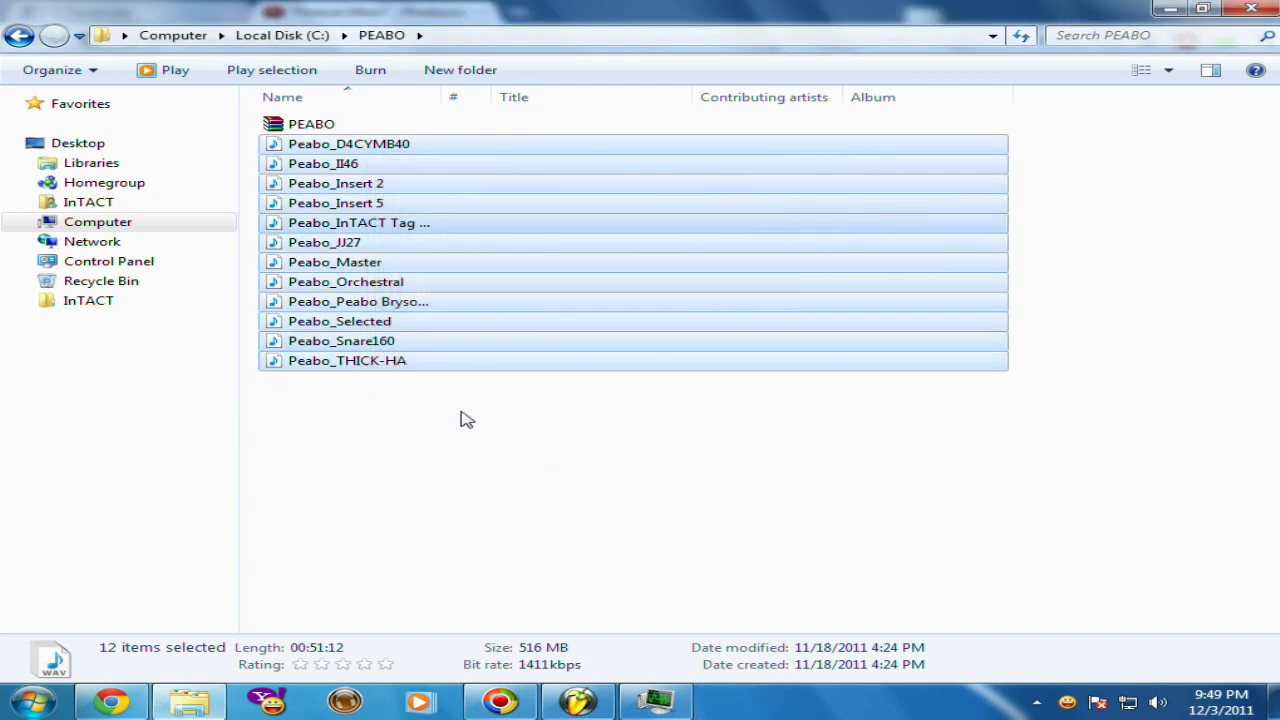
pyautogui.click(463, 420)
pyautogui.click(330, 125)
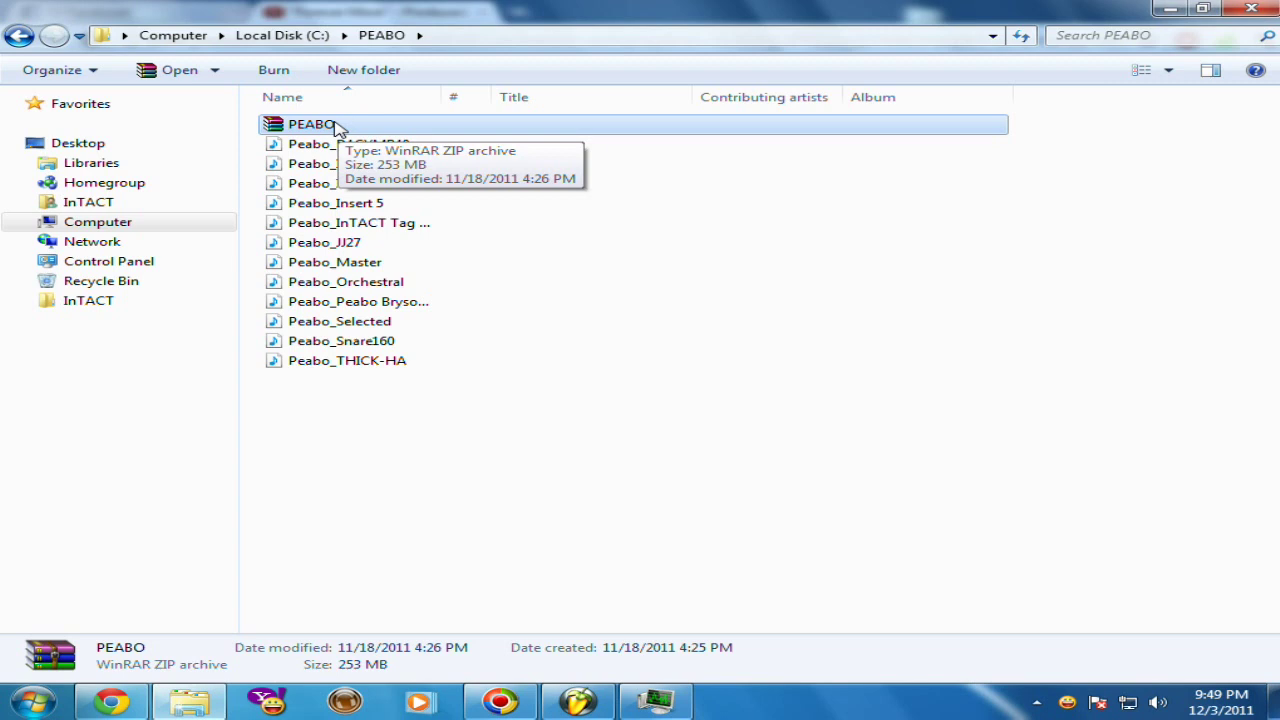
# Step: Confirm PEABO.zip holds the 12 WAV stems in WinRAR, then close it and minimize the folder
pyautogui.doubleClick(400, 125)
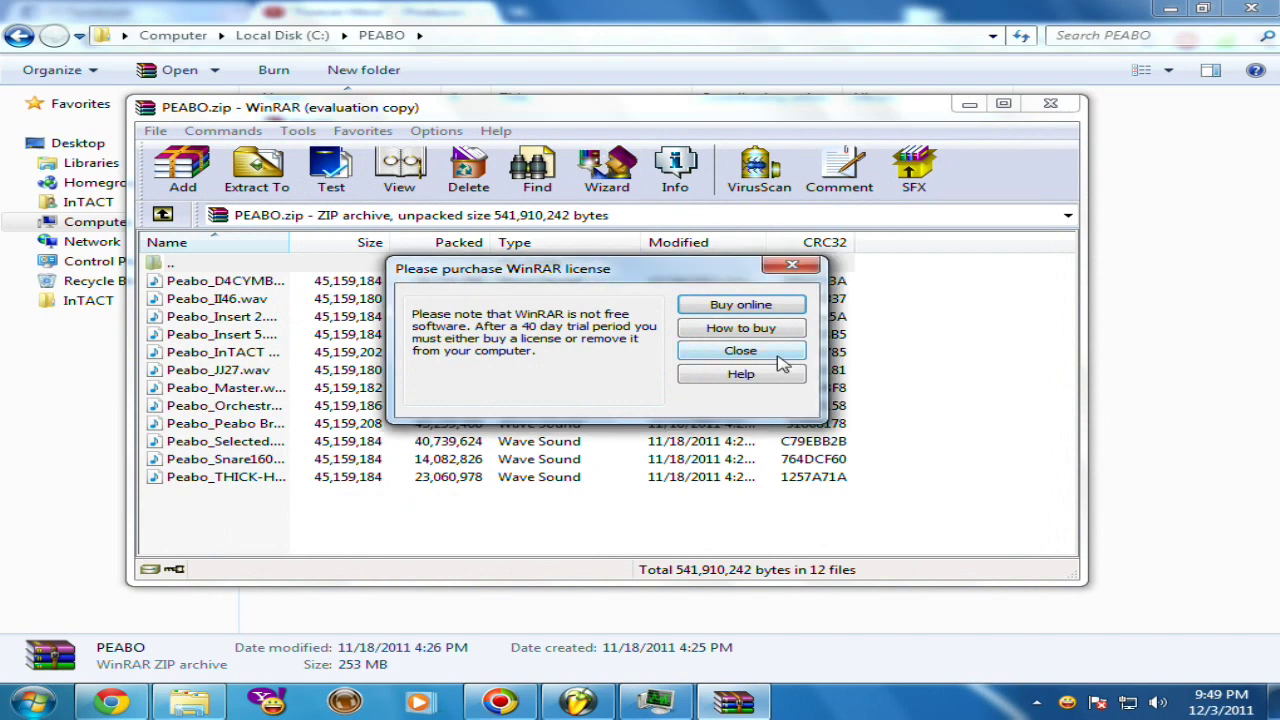
pyautogui.click(776, 354)
pyautogui.click(1050, 103)
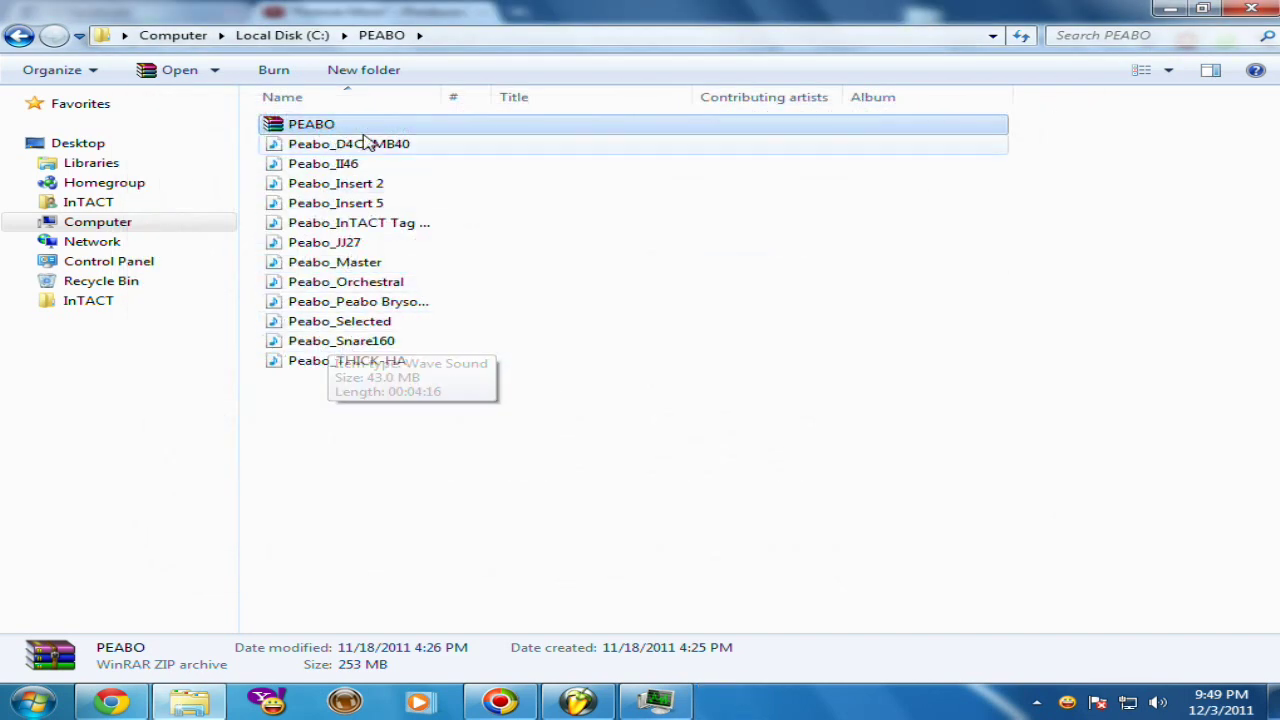
pyautogui.click(1172, 10)
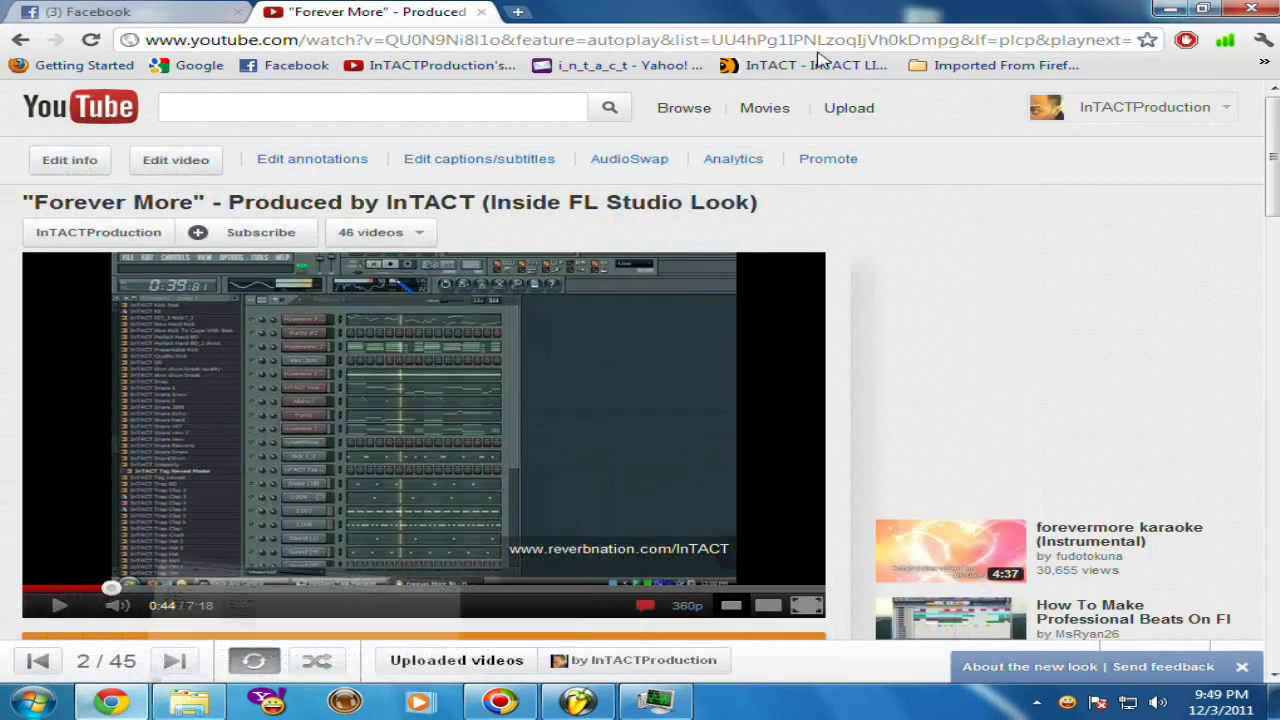
# Step: Minimize Chrome and launch Cubase 5 from its desktop shortcut
pyautogui.click(1170, 10)
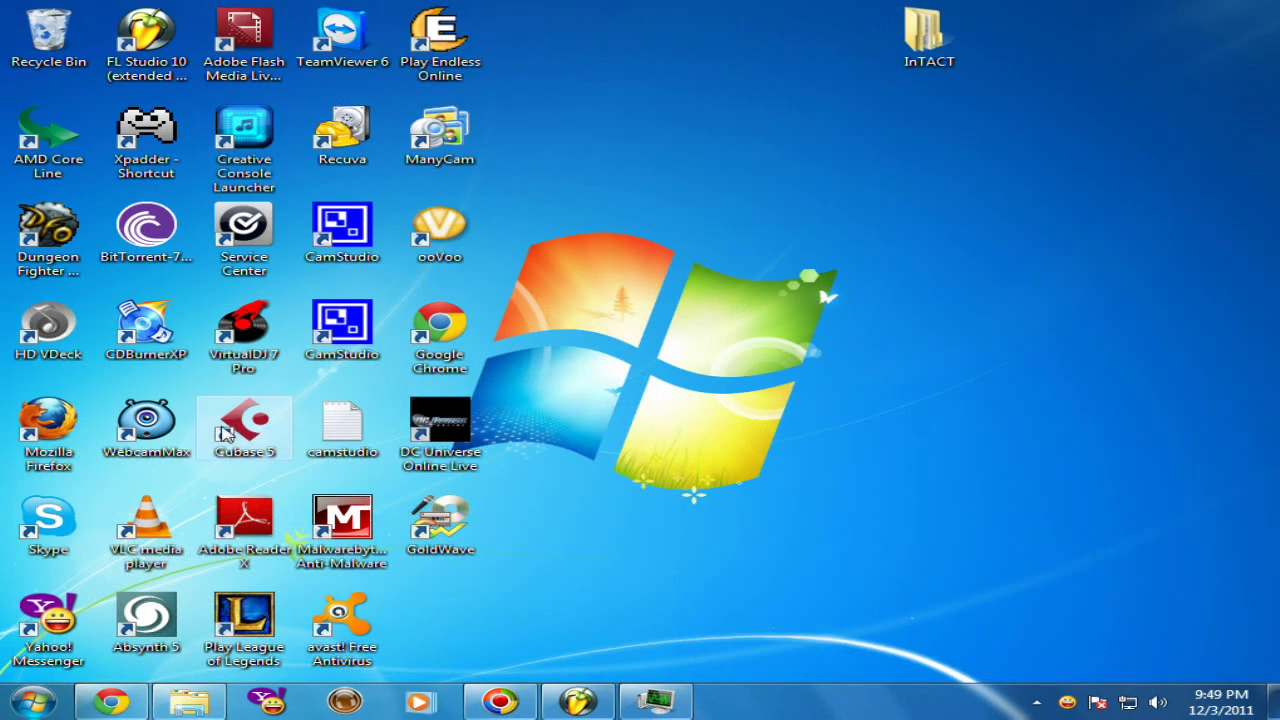
pyautogui.click(226, 432)
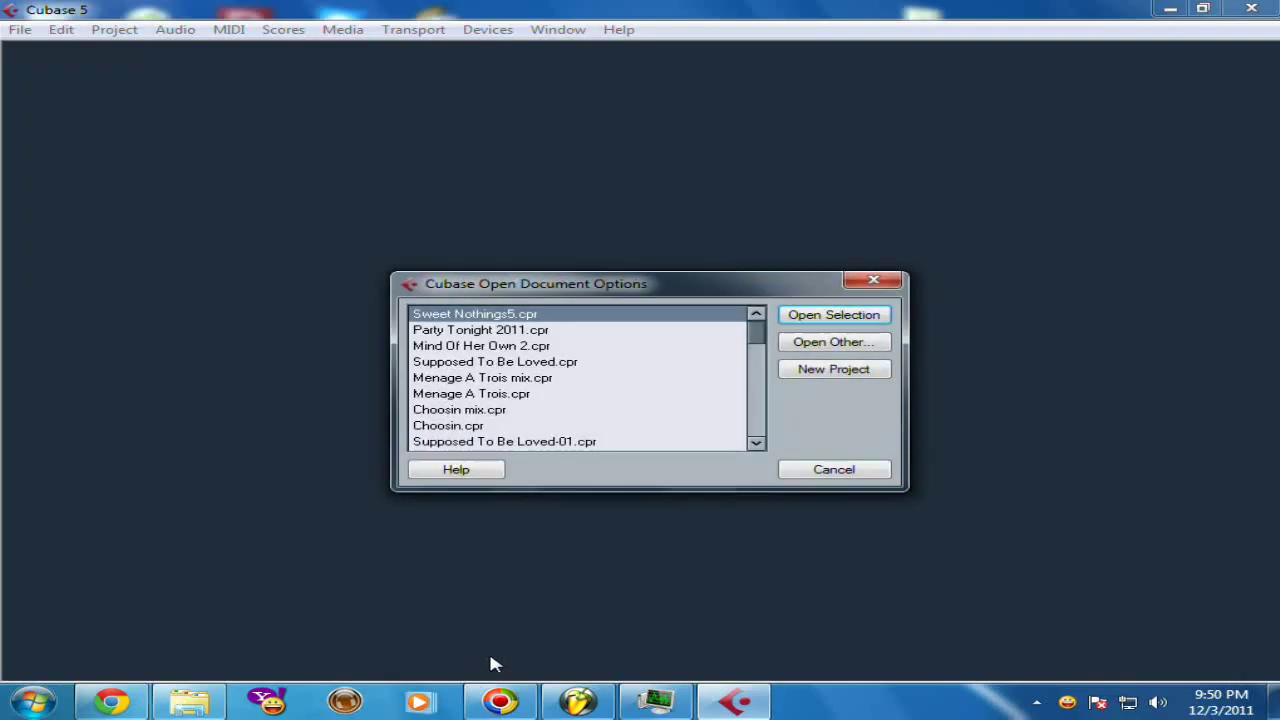
# Step: Create an empty maximized project and choose all twelve Peabo WAVs in C:\PEABO for audio import
pyautogui.click(816, 372)
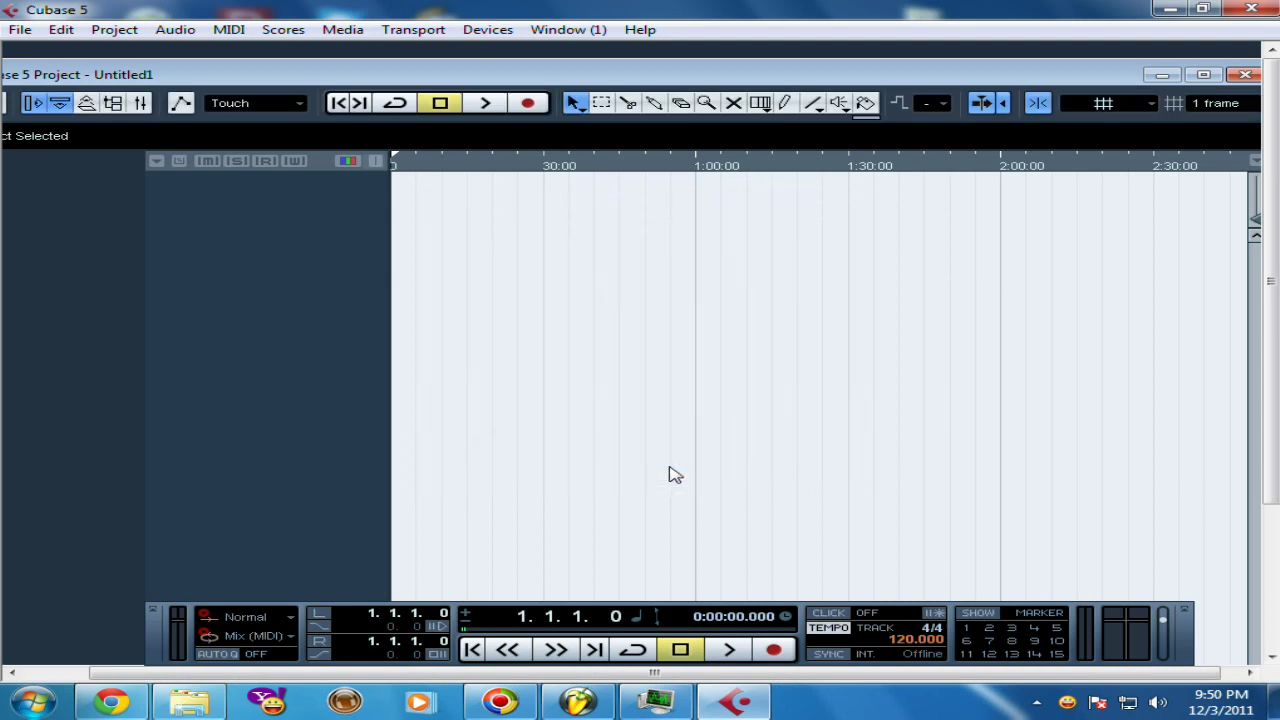
pyautogui.click(1203, 74)
pyautogui.click(48, 30)
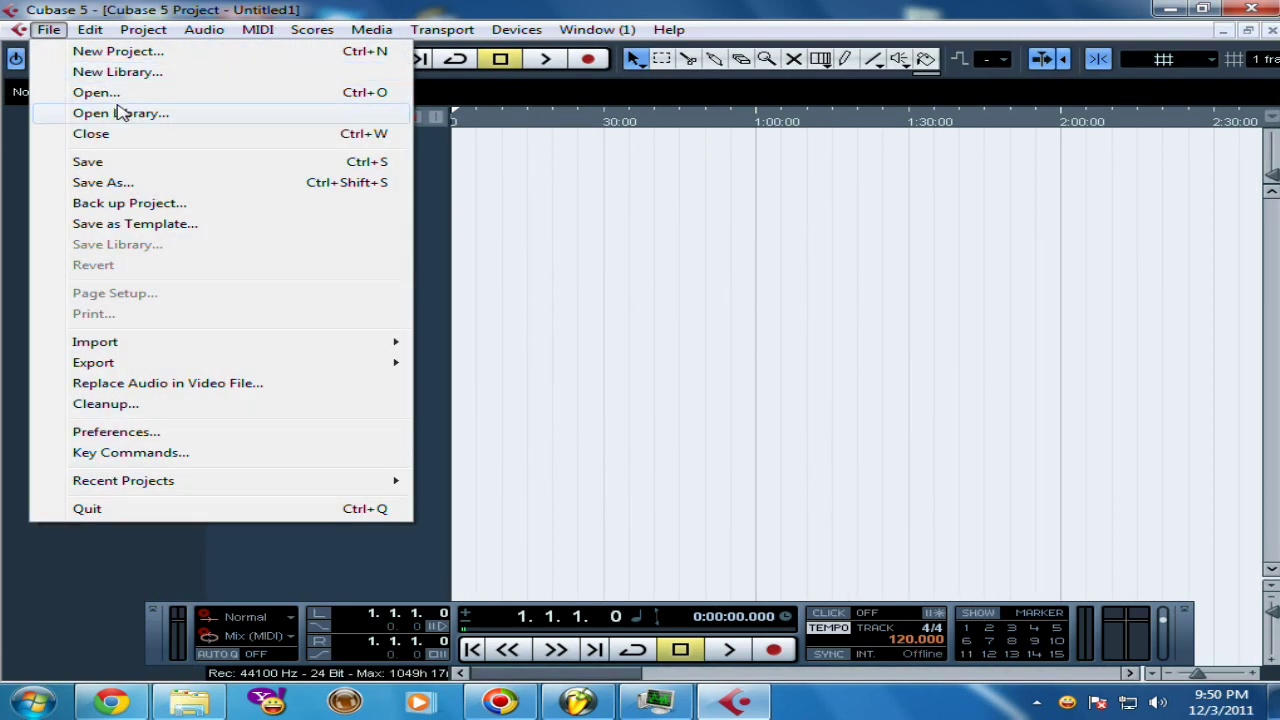
pyautogui.moveTo(386, 346)
pyautogui.click(488, 342)
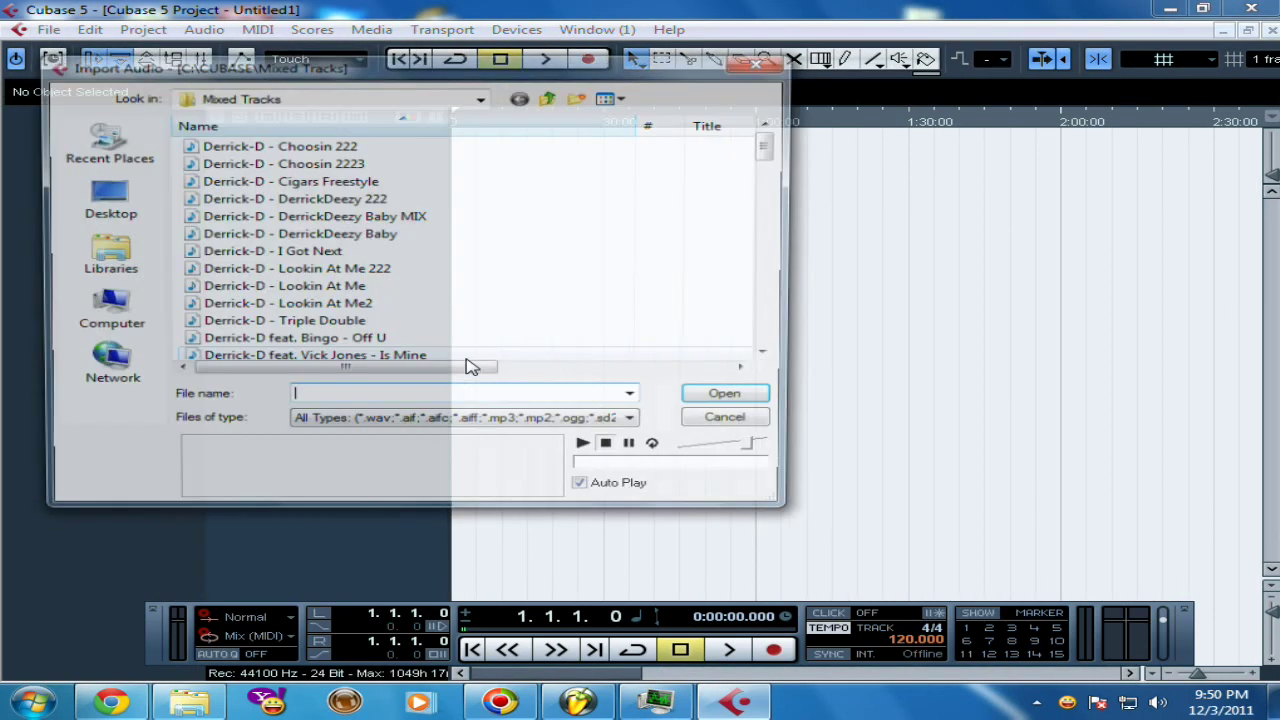
pyautogui.click(103, 322)
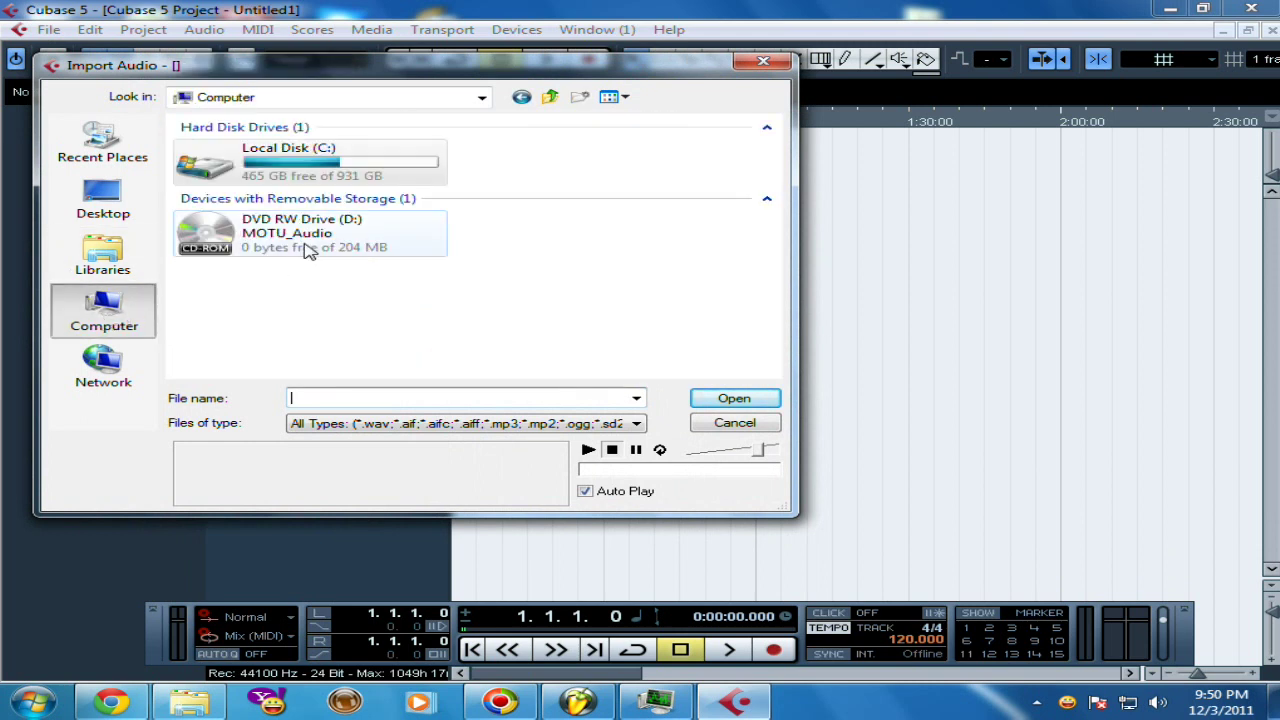
pyautogui.doubleClick(270, 160)
pyautogui.scroll(-5, 350, 256)
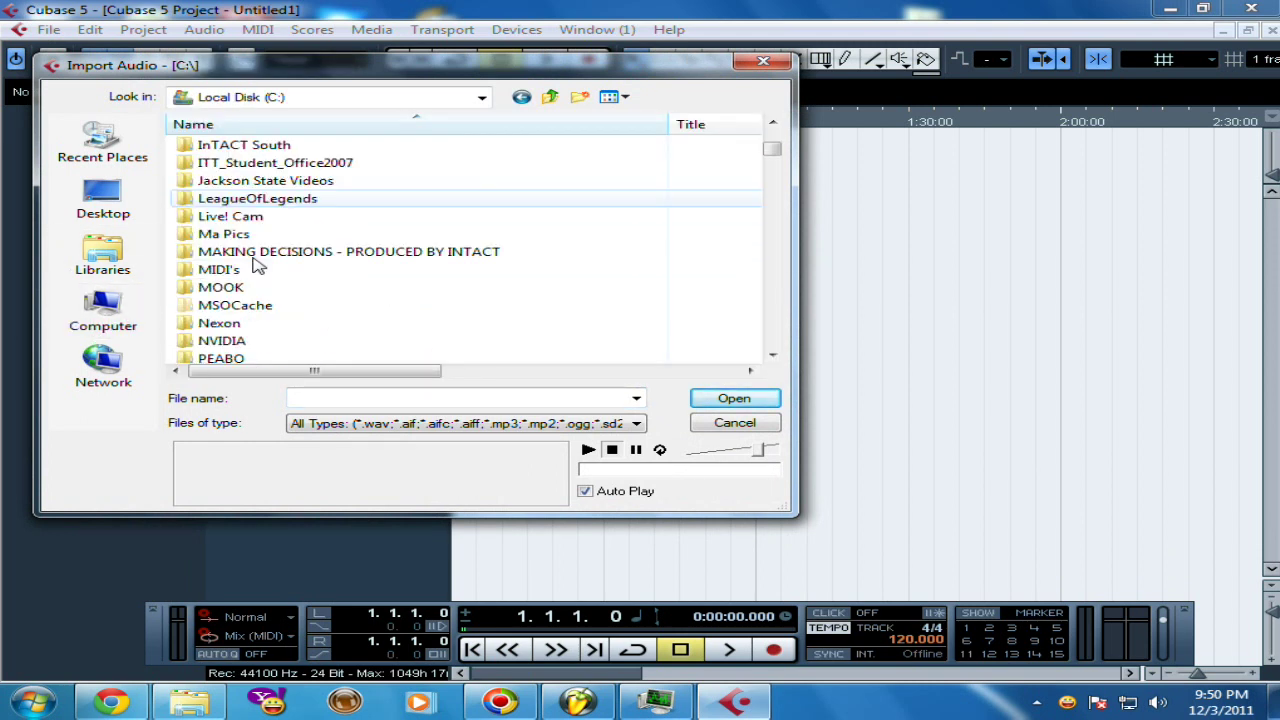
pyautogui.doubleClick(295, 253)
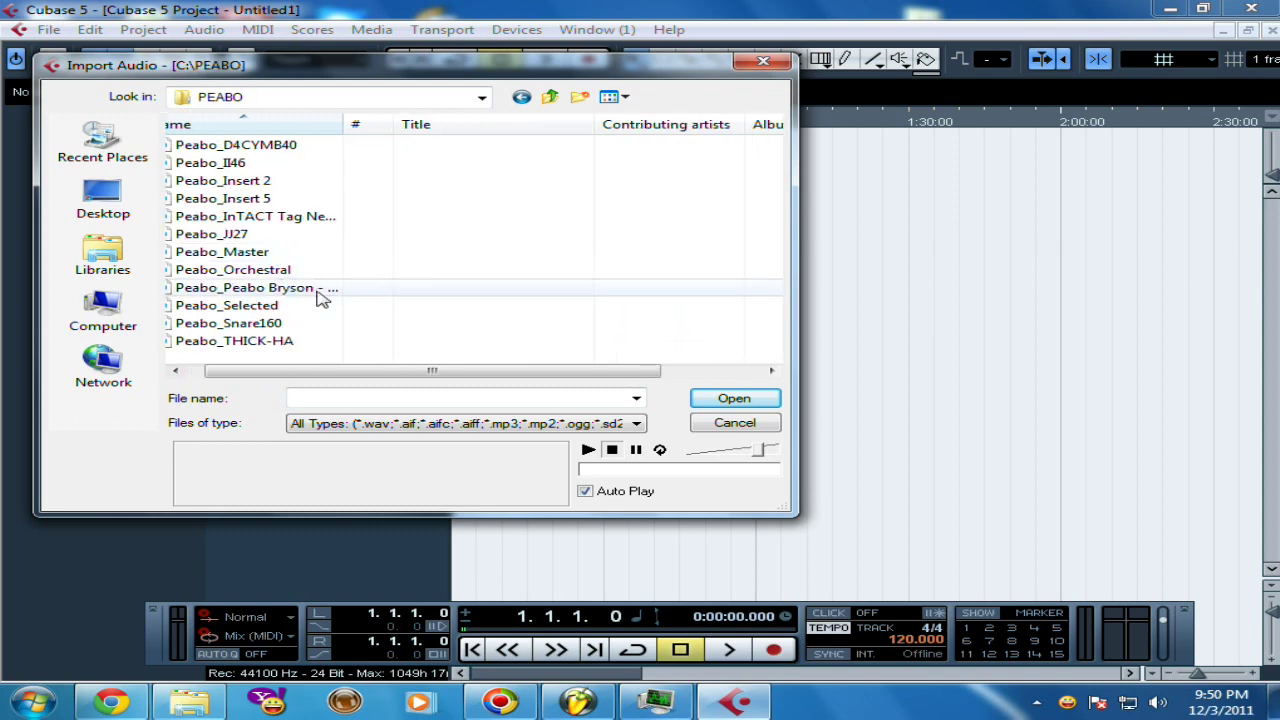
pyautogui.moveTo(270, 355); pyautogui.dragTo(185, 145)
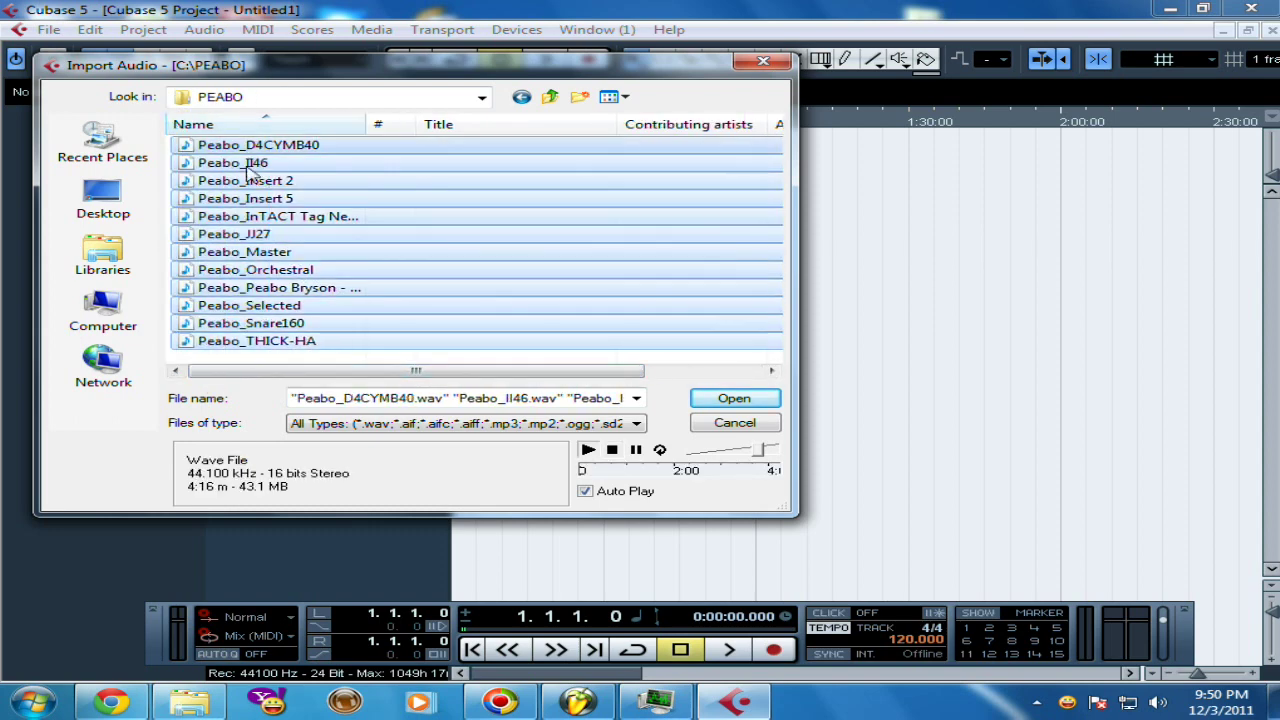
pyautogui.click(734, 398)
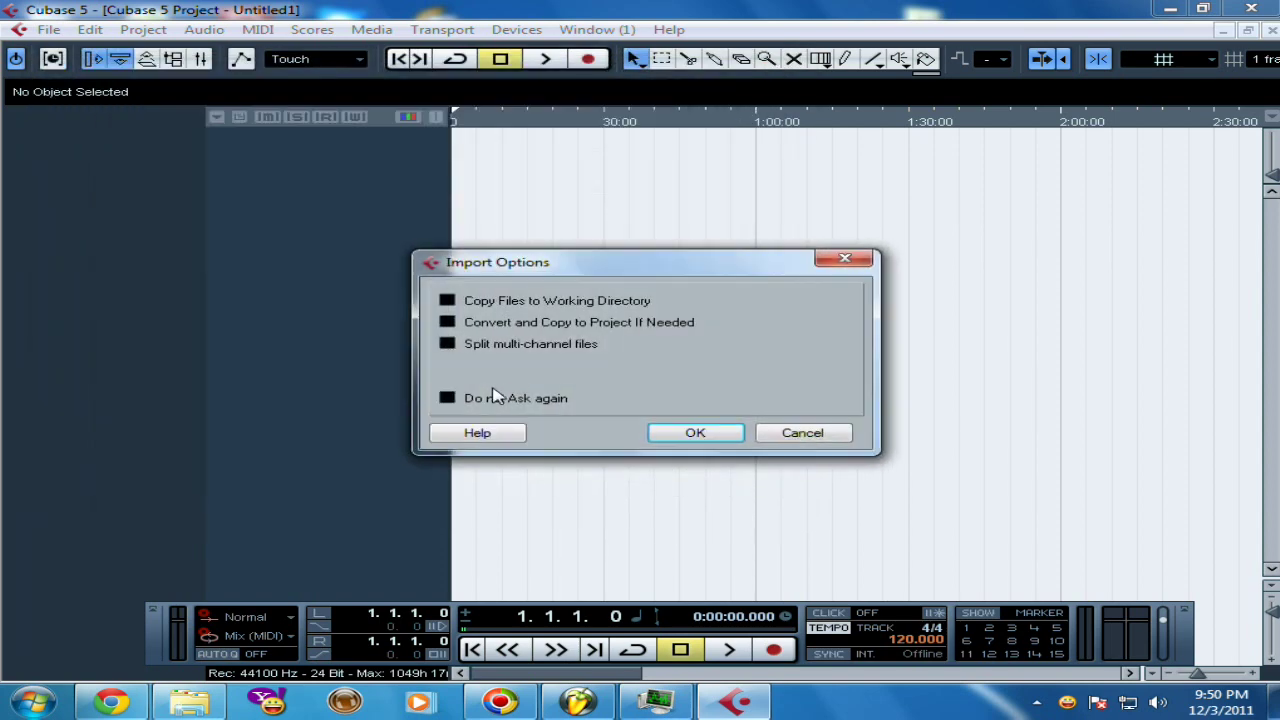
# Step: Import the stems onto different tracks, play them back, then select the Peabo_Selected and Peabo_Master tracks
pyautogui.click(698, 435)
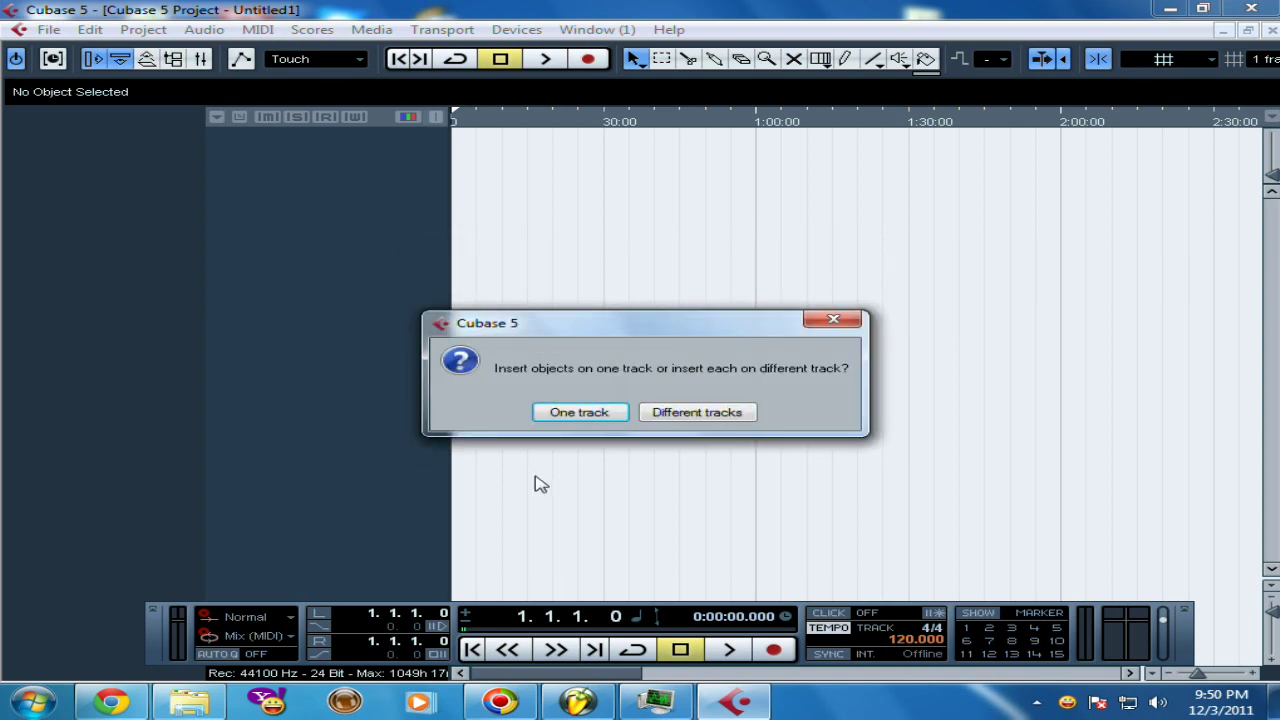
pyautogui.click(697, 413)
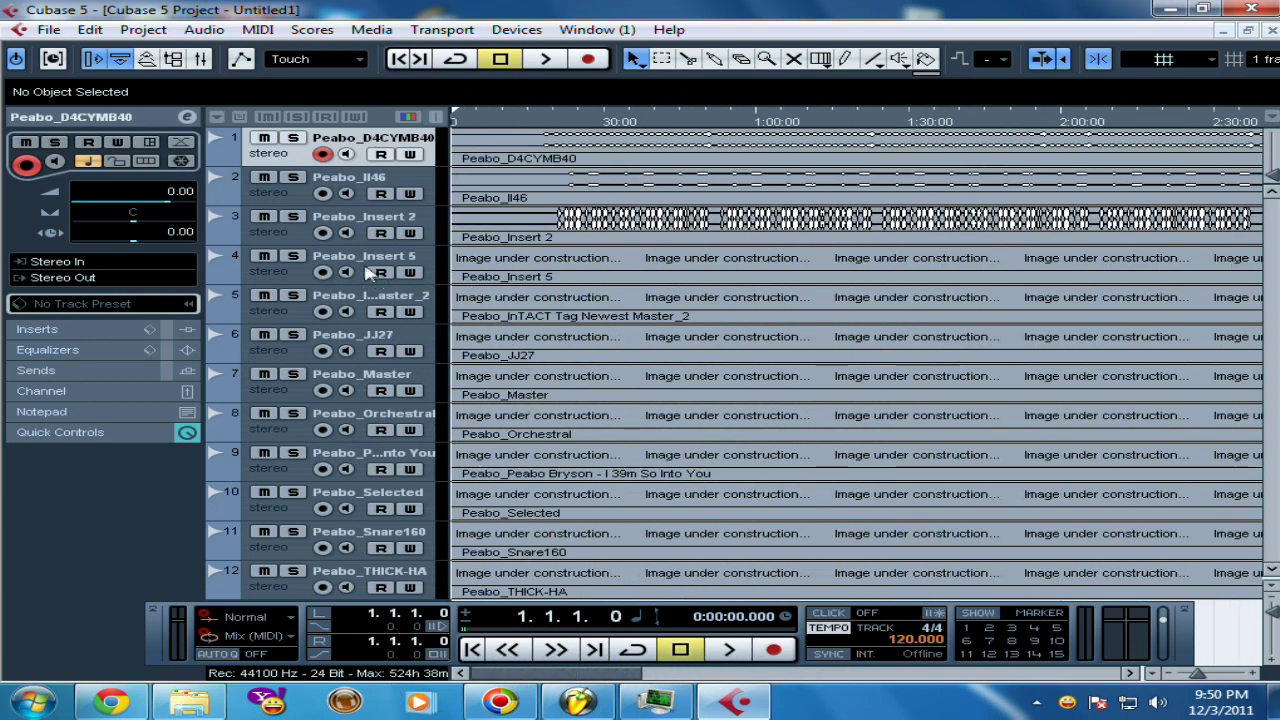
pyautogui.click(716, 650)
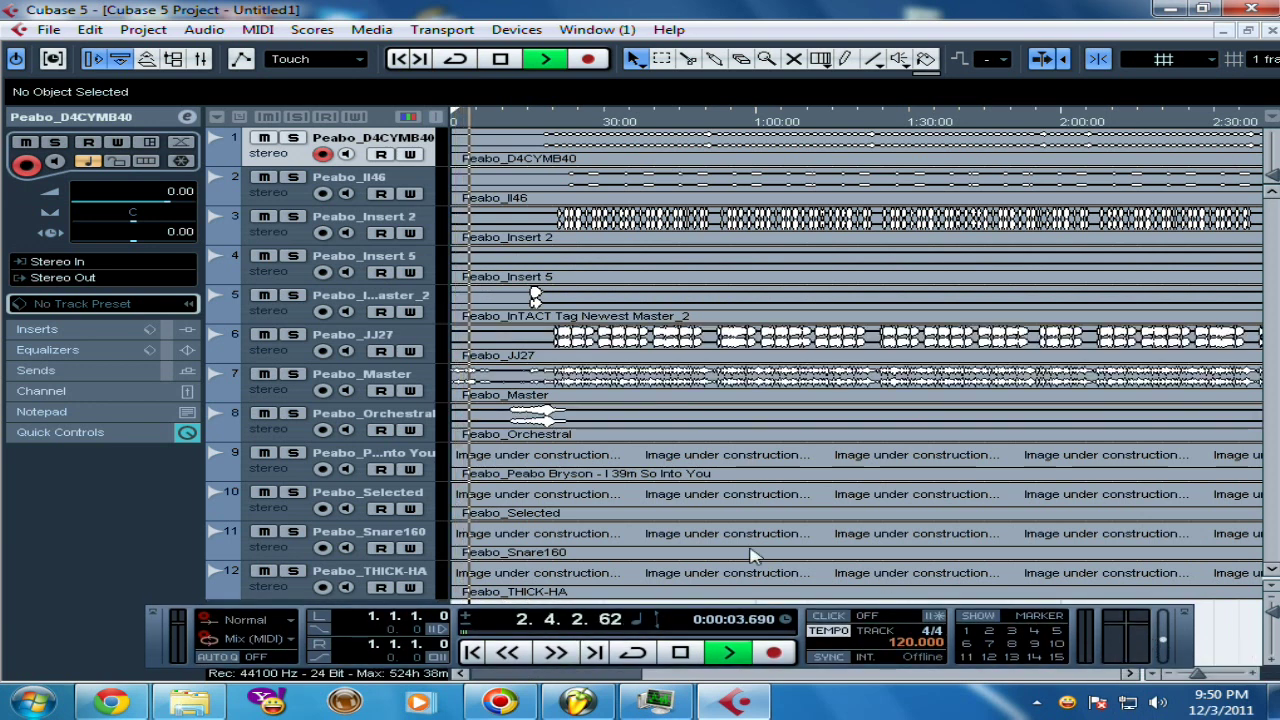
pyautogui.click(680, 652)
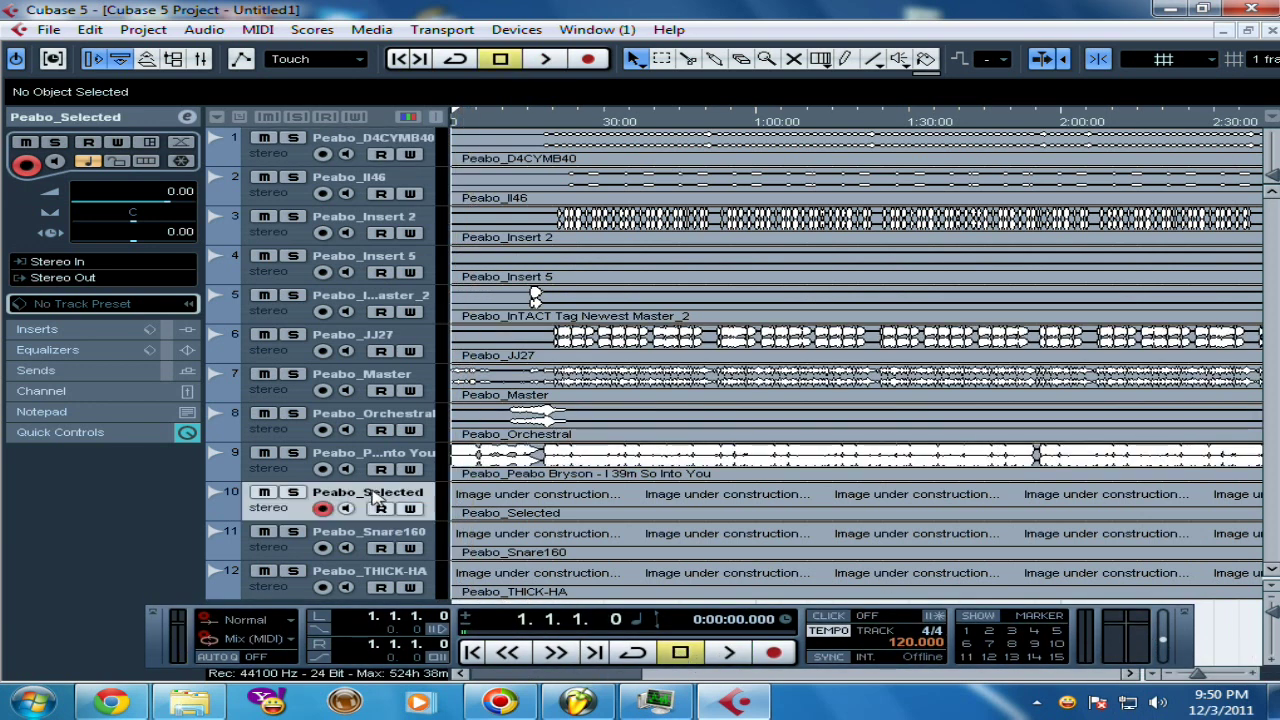
pyautogui.click(360, 497)
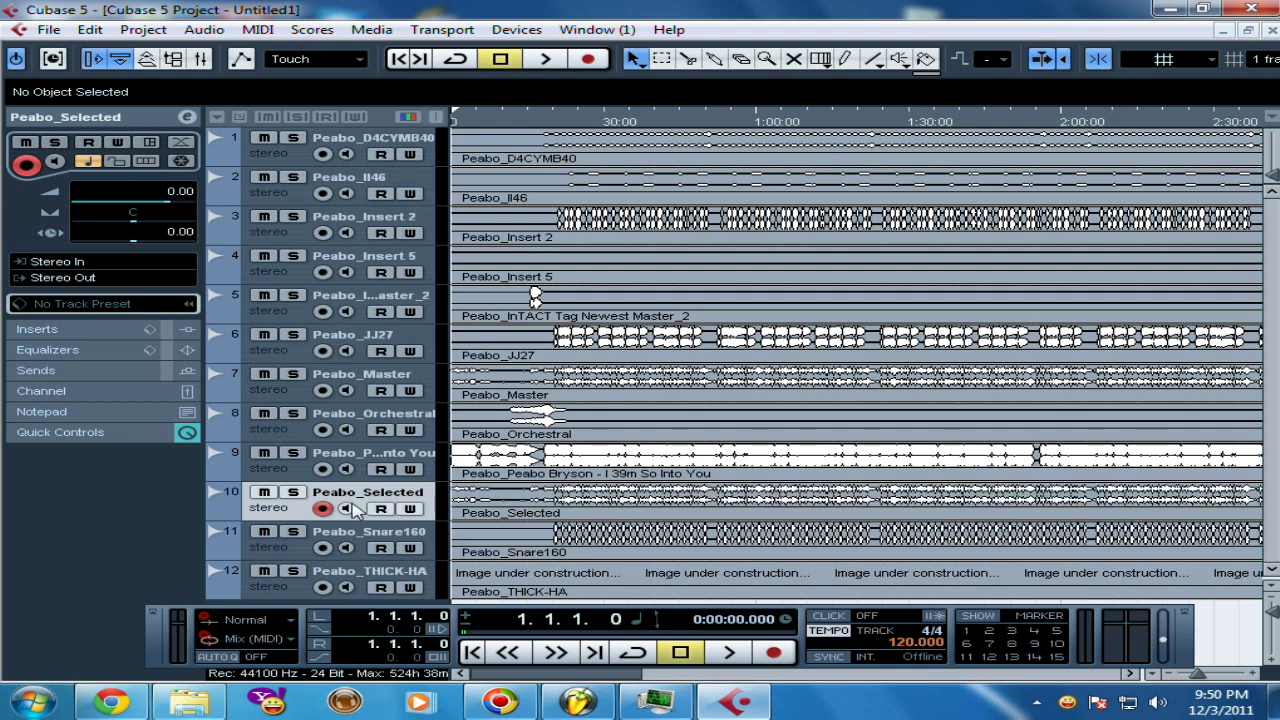
pyautogui.click(410, 379)
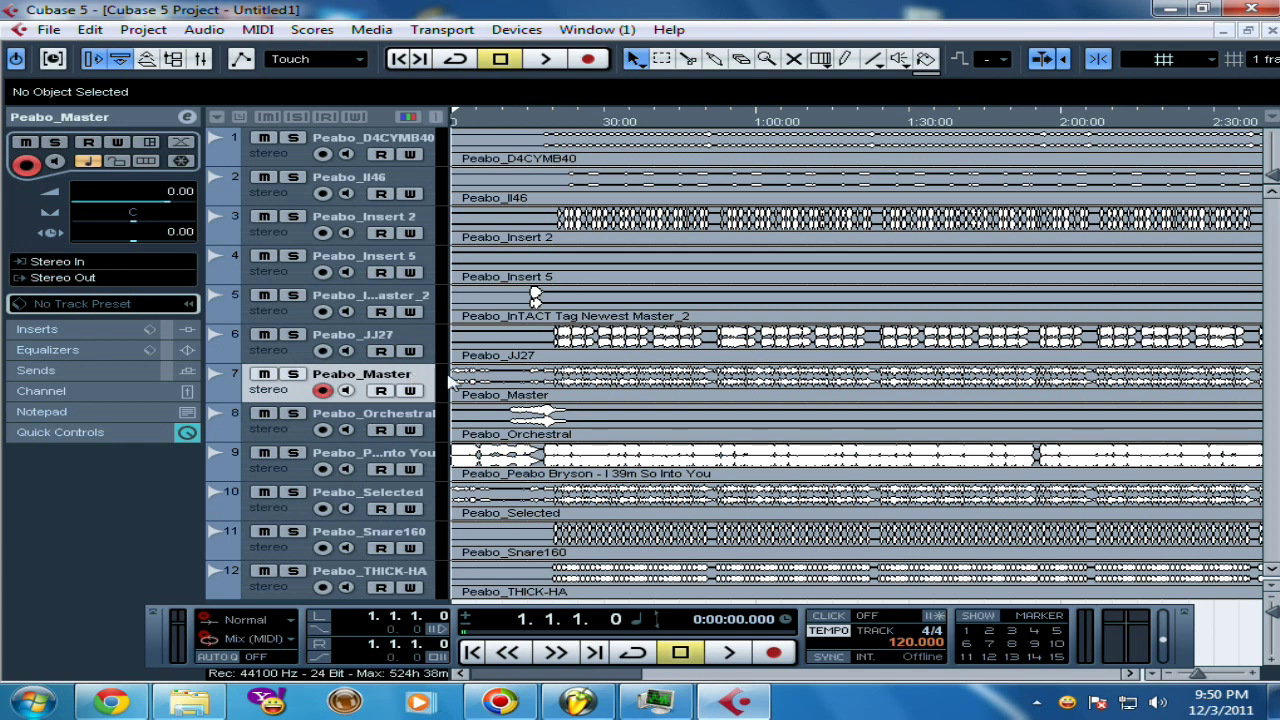
# Step: Erase the Peabo_Master clip on track 7 and the Peabo_Selected clip on track 10
pyautogui.click(742, 61)
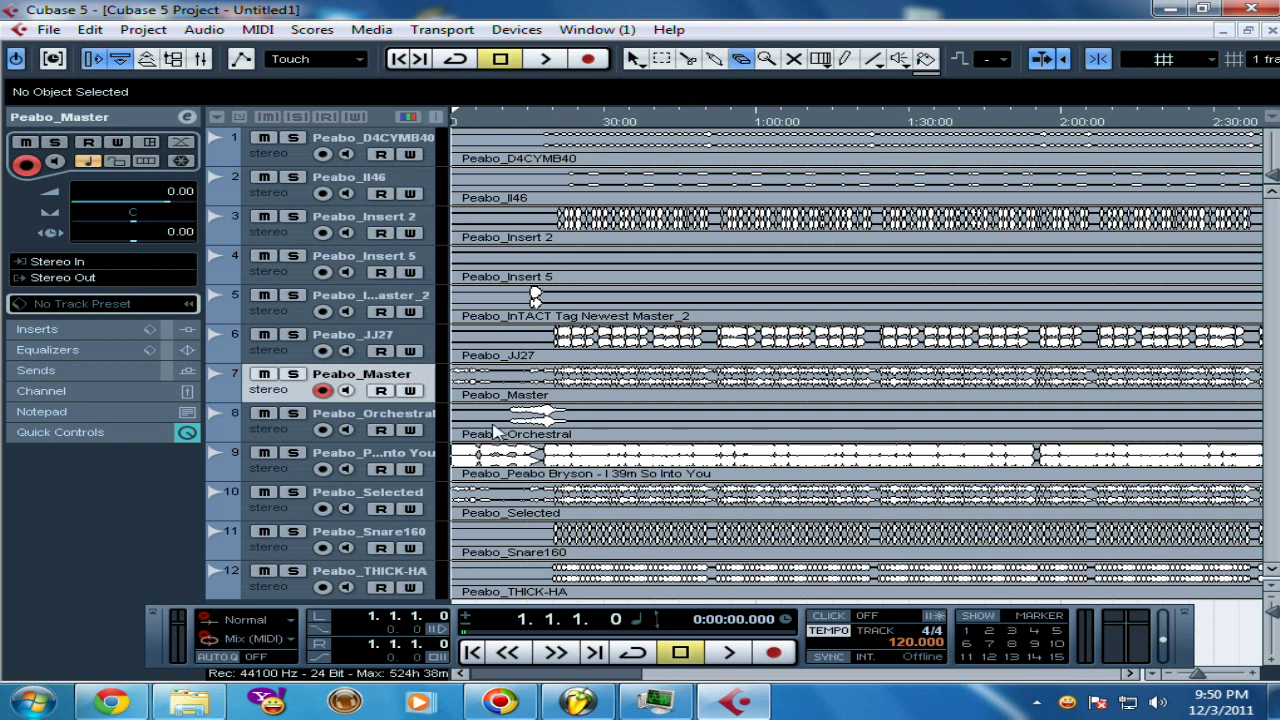
pyautogui.click(478, 394)
pyautogui.click(490, 520)
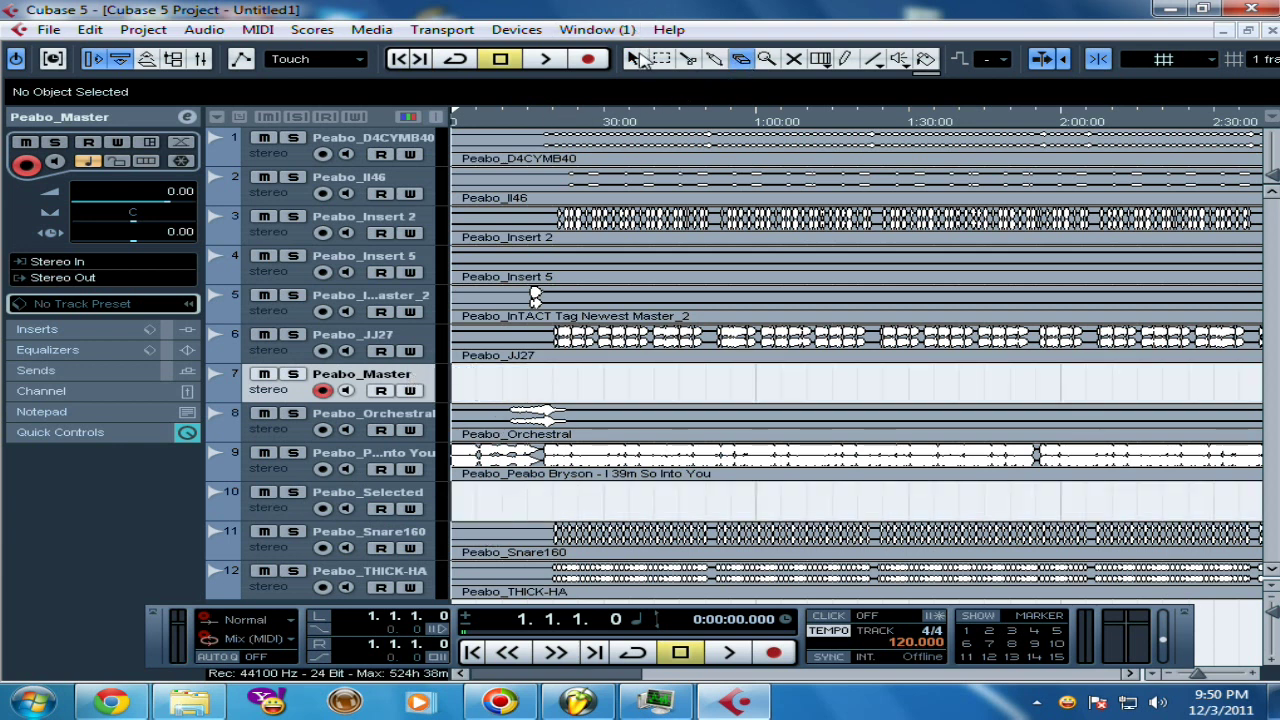
pyautogui.click(640, 57)
# Step: Check the audio device settings in Devices > Device Setup
pyautogui.click(517, 29)
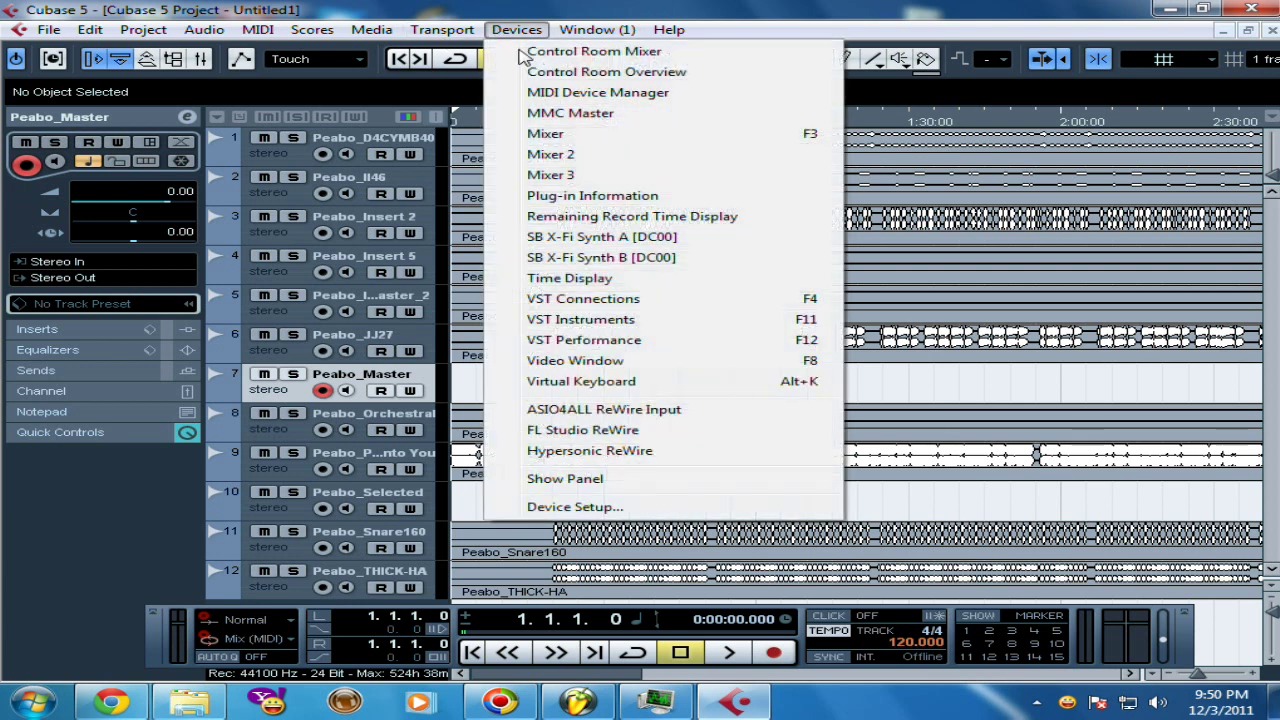
pyautogui.click(585, 506)
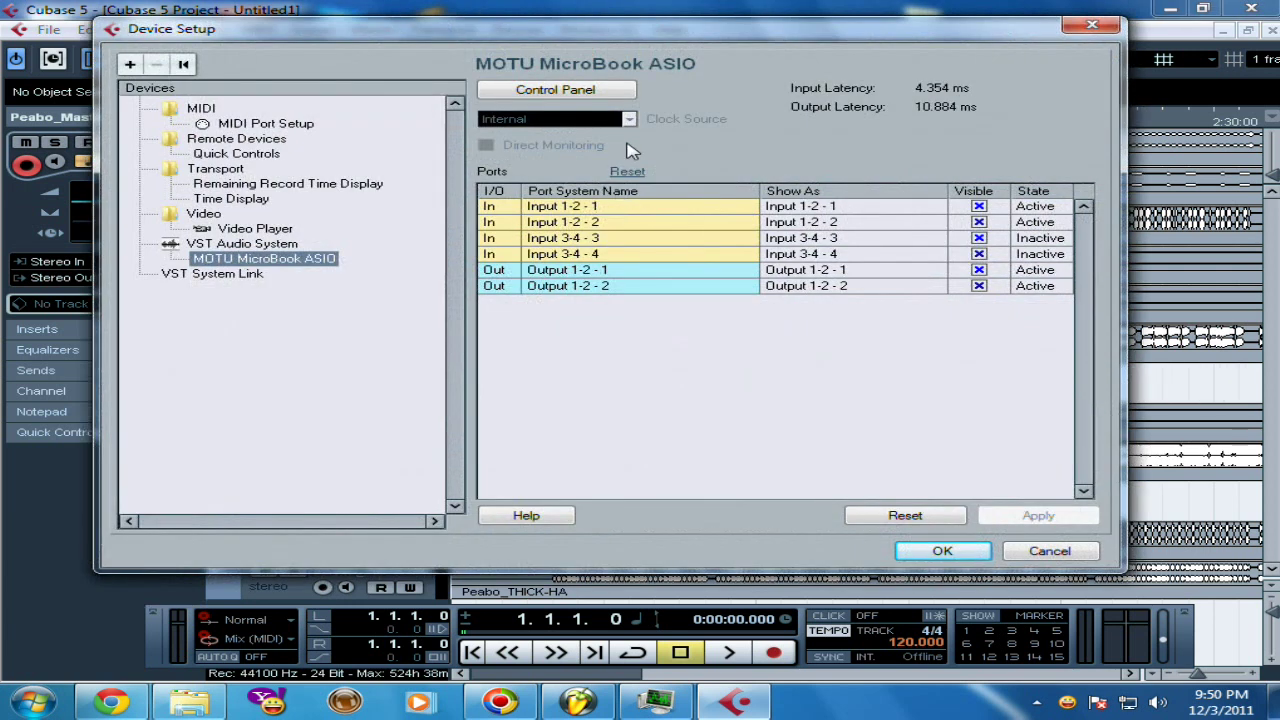
pyautogui.click(1092, 25)
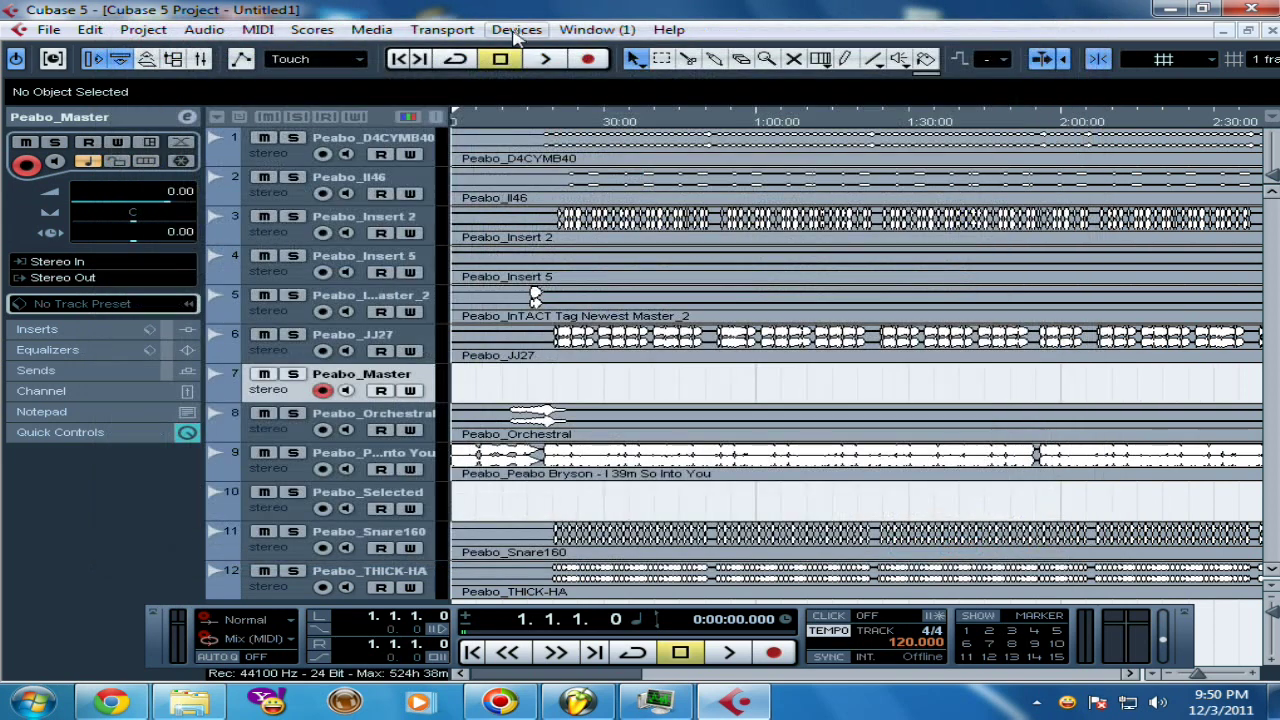
# Step: Briefly play the project, select and deselect the track 2 clip, then close the project with Ctrl+W
pyautogui.press('space')
pyautogui.press('space')
pyautogui.click(578, 183)
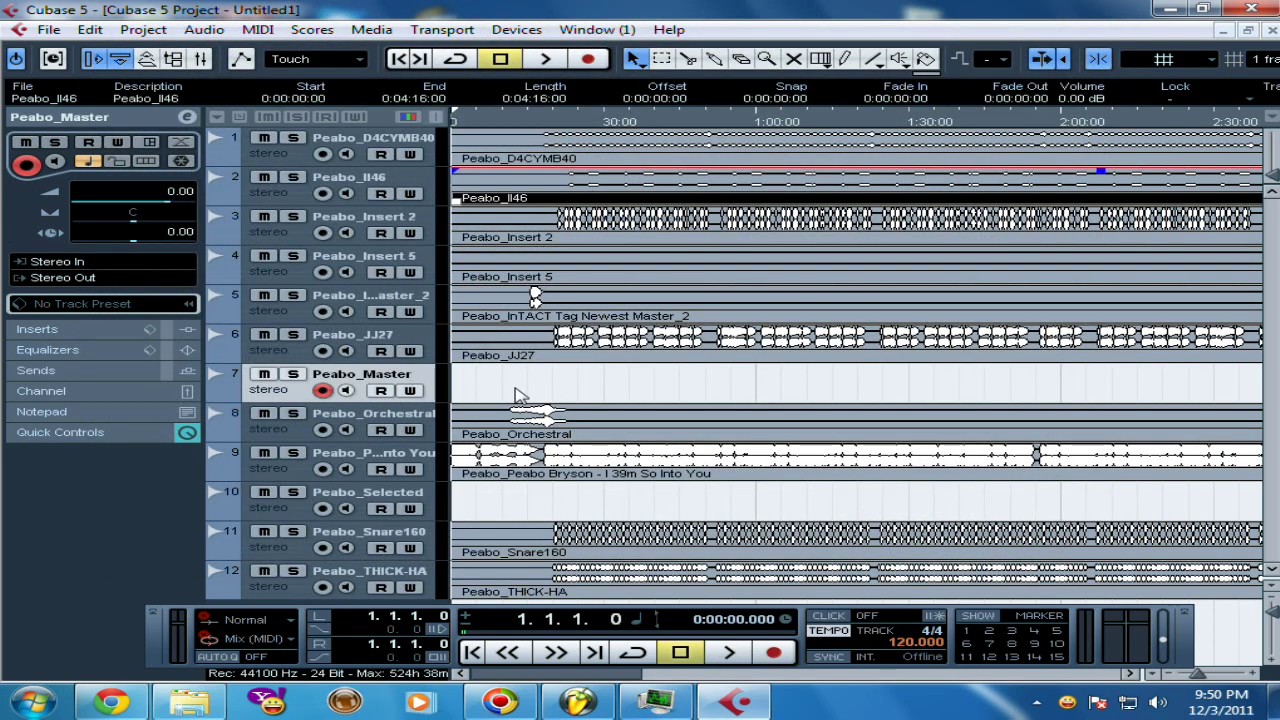
pyautogui.click(544, 510)
pyautogui.hotkey('ctrl', 'w')
# Step: Close the Cubase project without saving and return to FL Studio's Secret Dreams2 channel rack
pyautogui.click(643, 420)
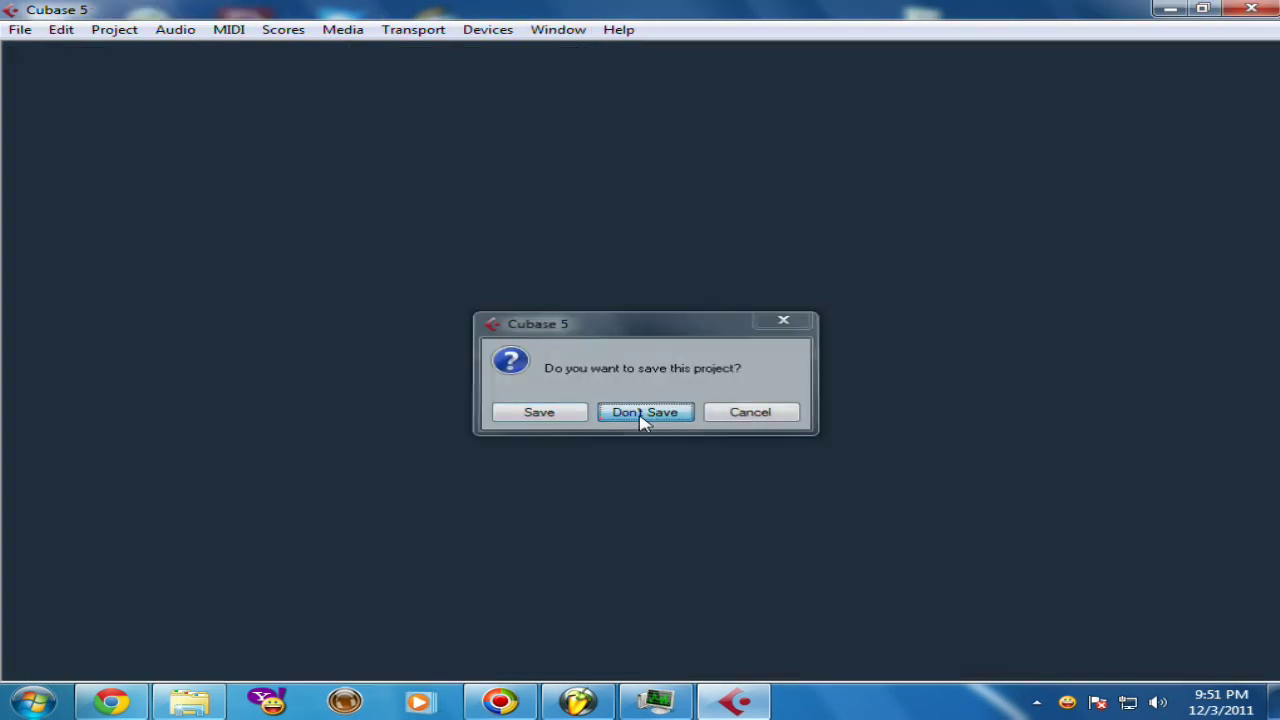
pyautogui.click(605, 699)
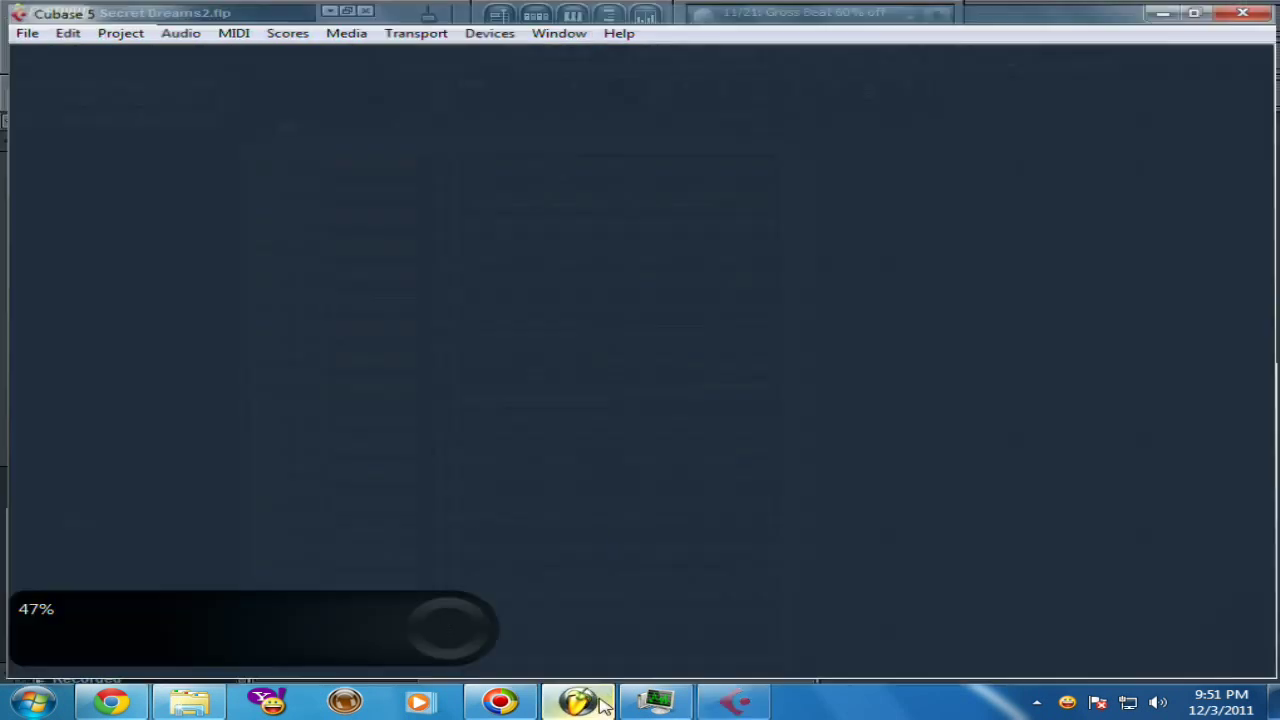
pyautogui.scroll(-3, 5, 393)
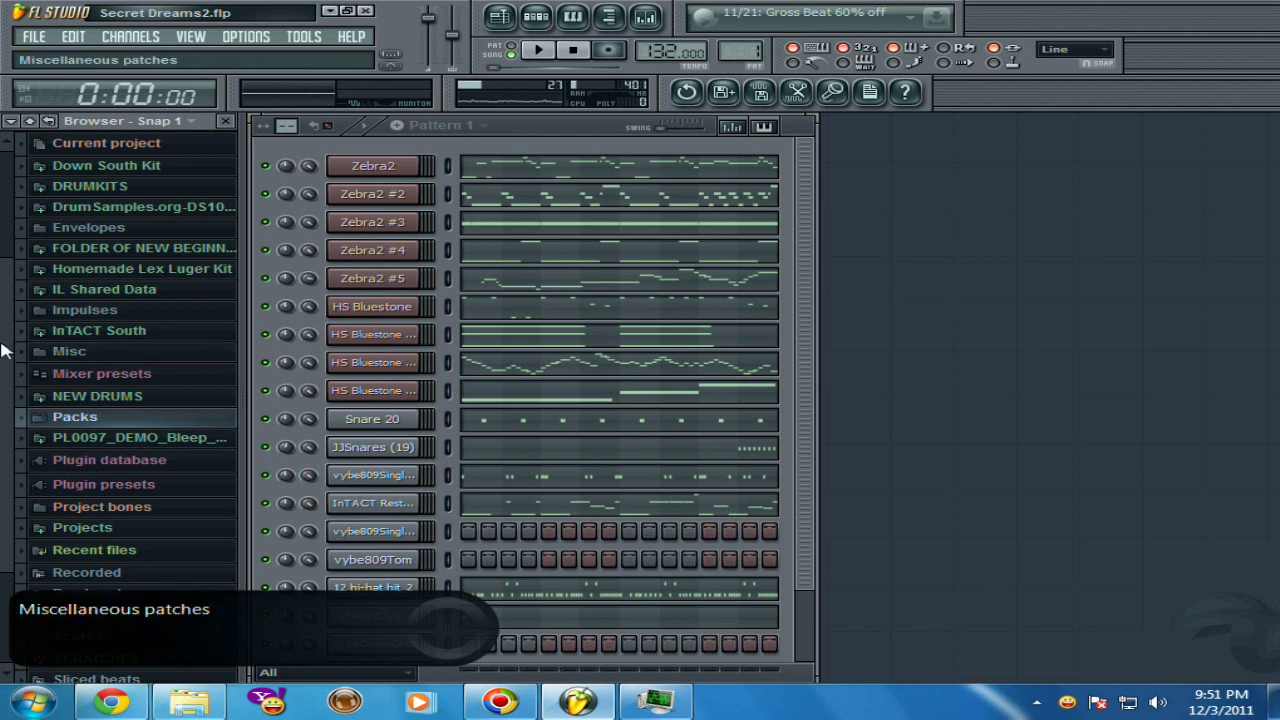
# Step: Lower FL Studio's master volume slider to 59% (-10.0 dB)
pyautogui.click(430, 38)
pyautogui.moveTo(428, 34)
pyautogui.mouseDown()
pyautogui.moveTo(426, 45)
pyautogui.moveTo(429, 18)
pyautogui.mouseUp()
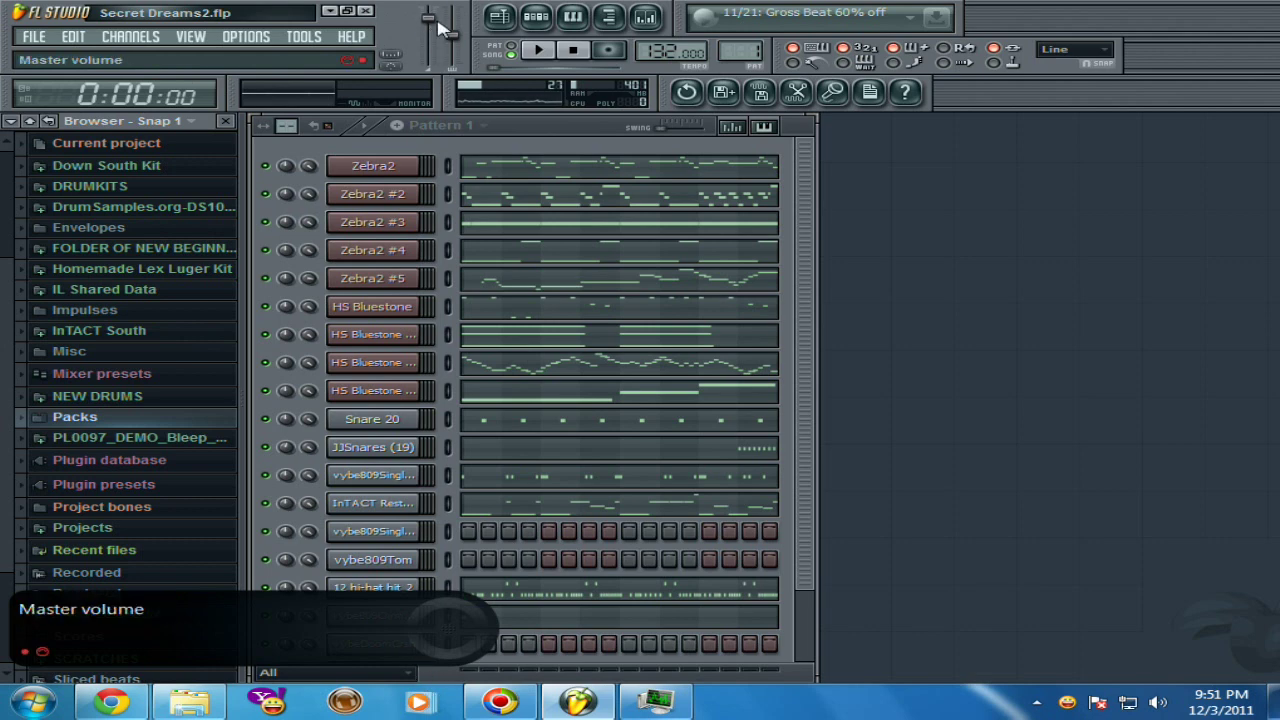
pyautogui.scroll(2, 5, 336)
pyautogui.scroll(-4, 8, 400)
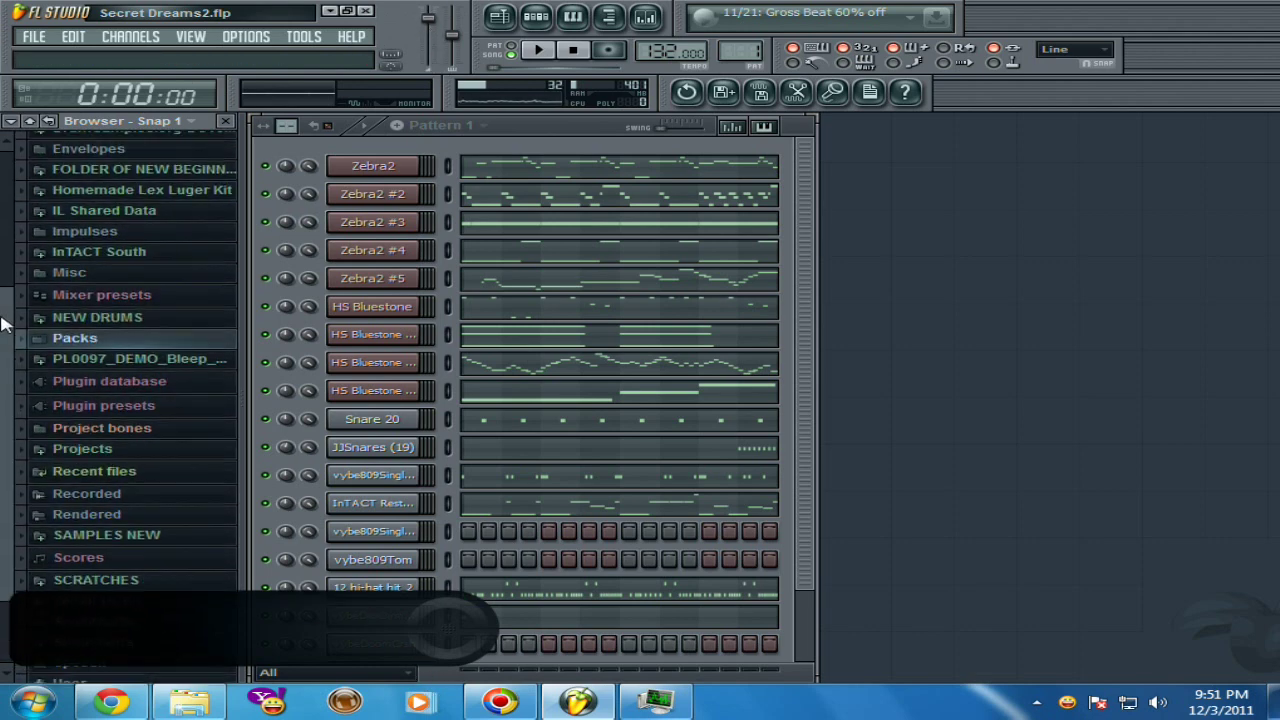
pyautogui.scroll(2, 10, 340)
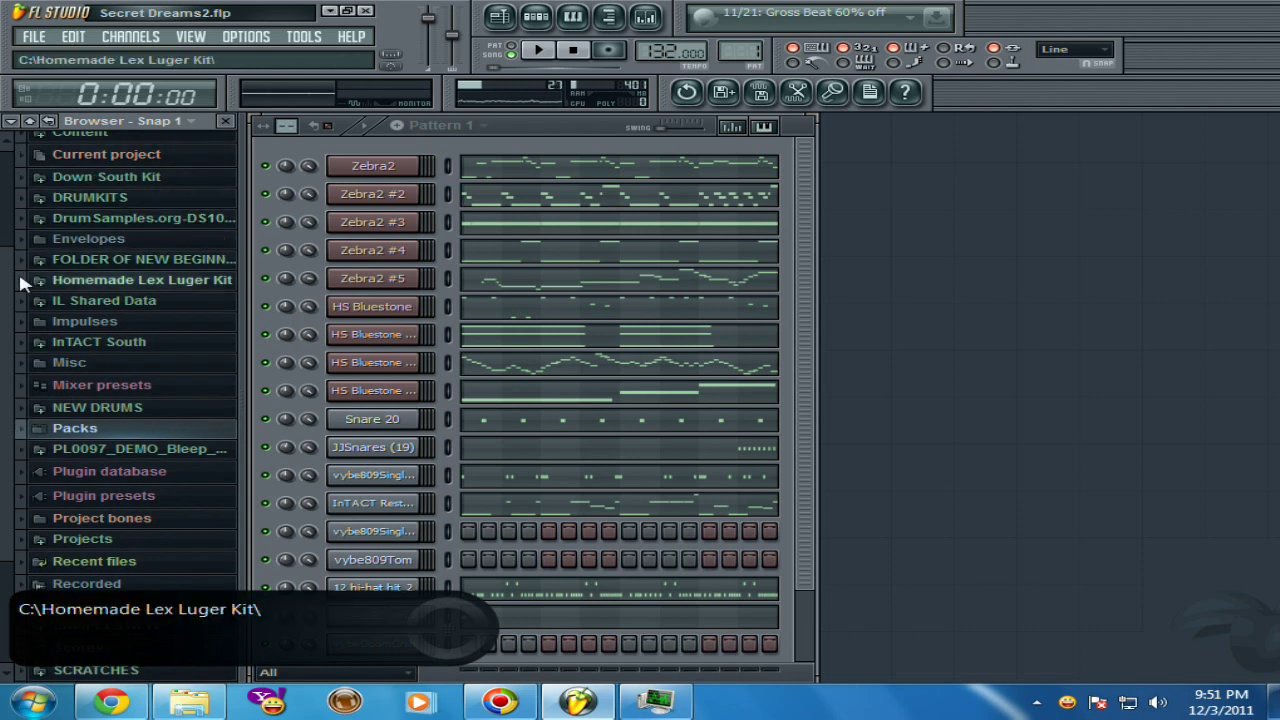